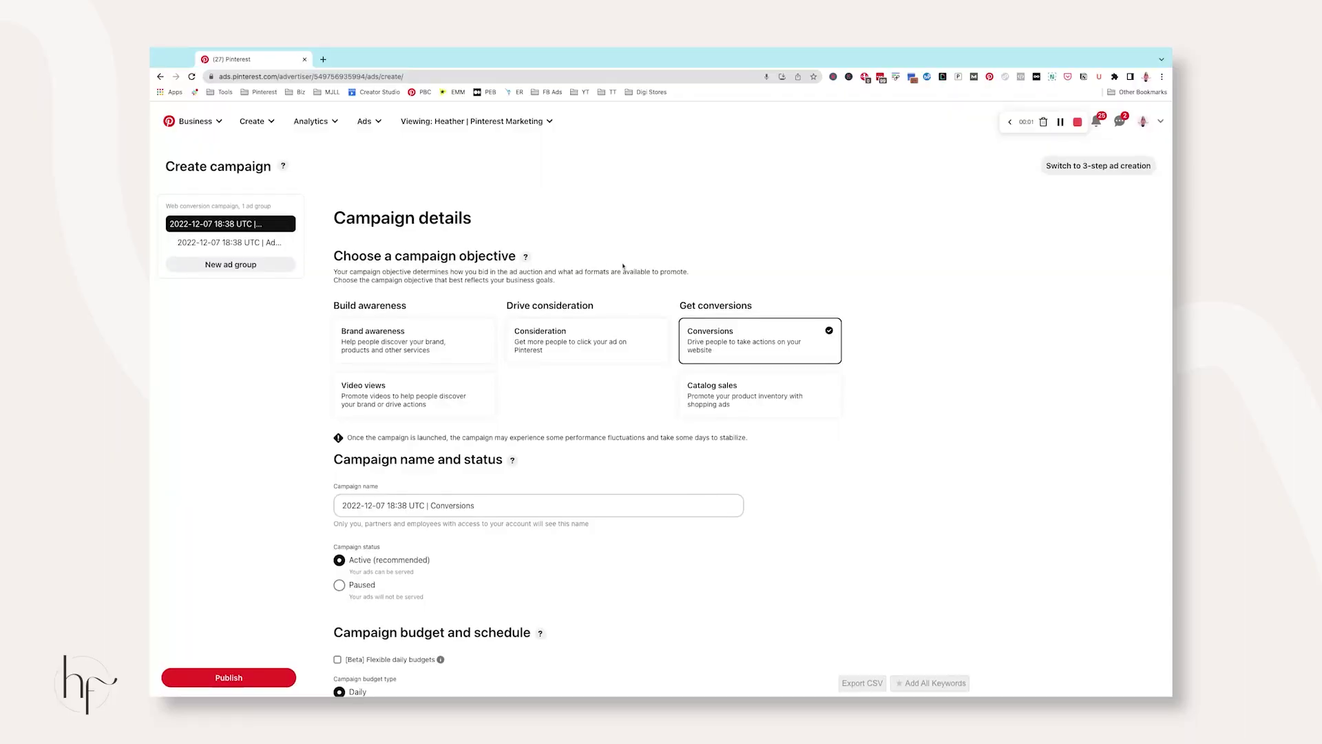
Open the Conversions page of the ad account to view its event history.
click(366, 122)
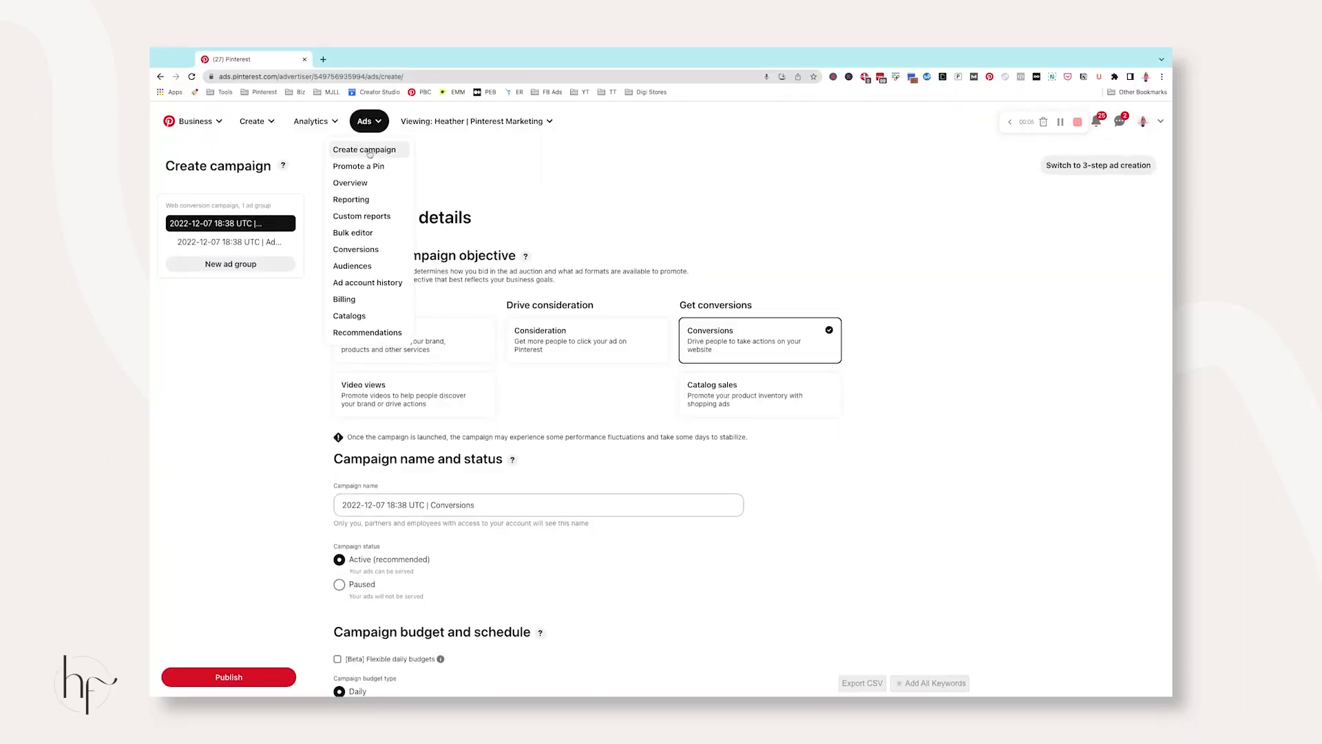
click(638, 190)
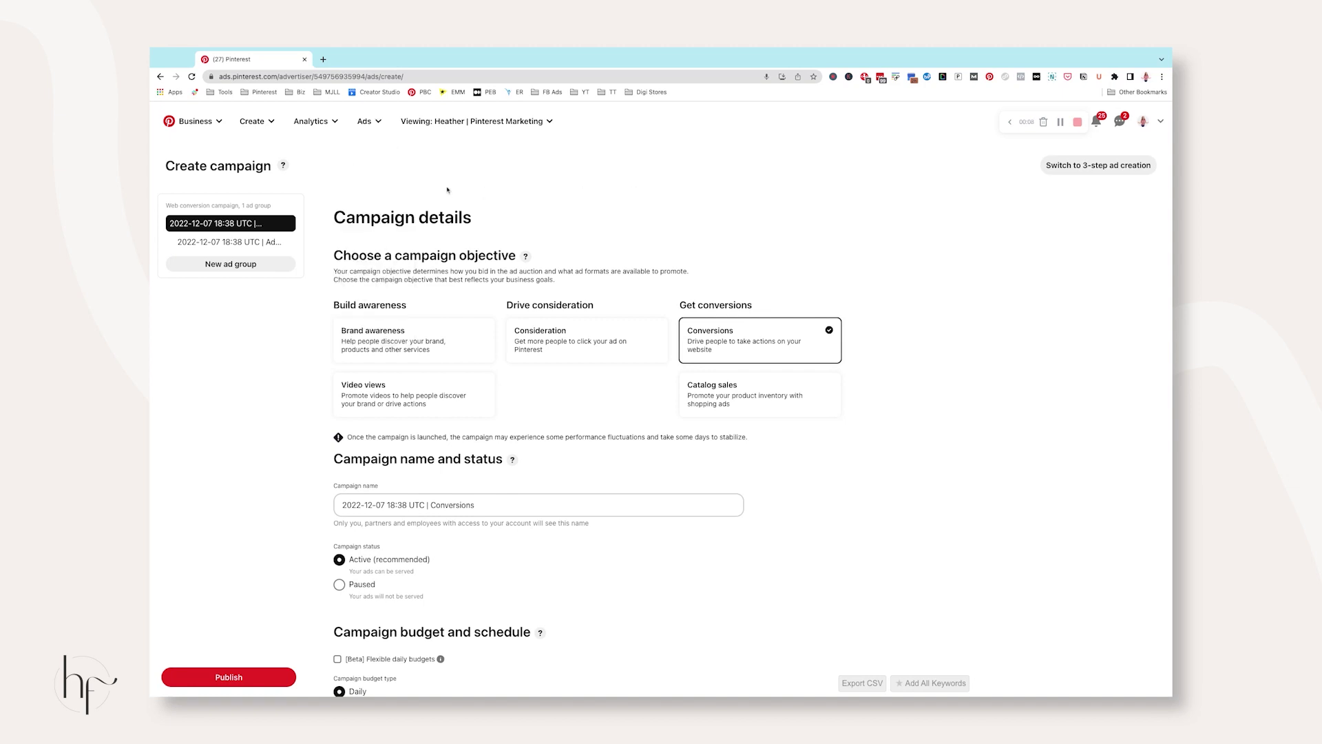
click(366, 121)
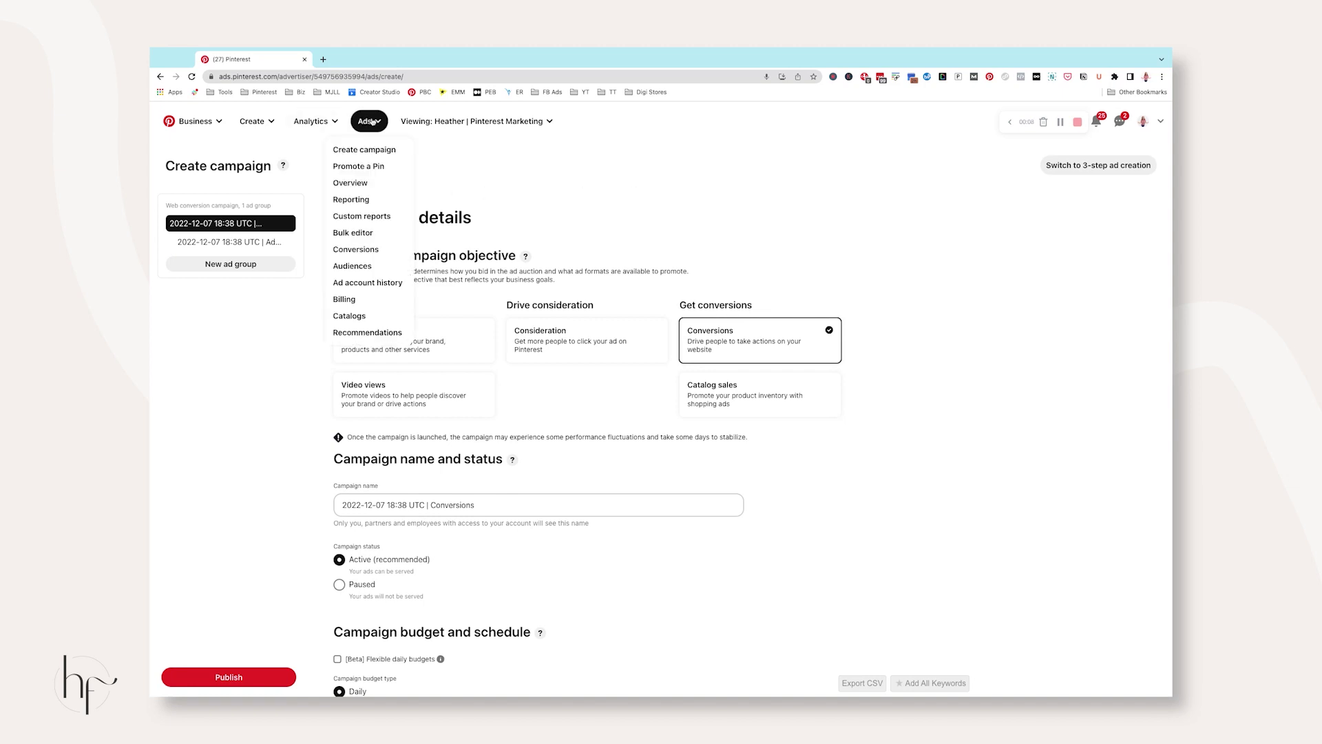
click(383, 250)
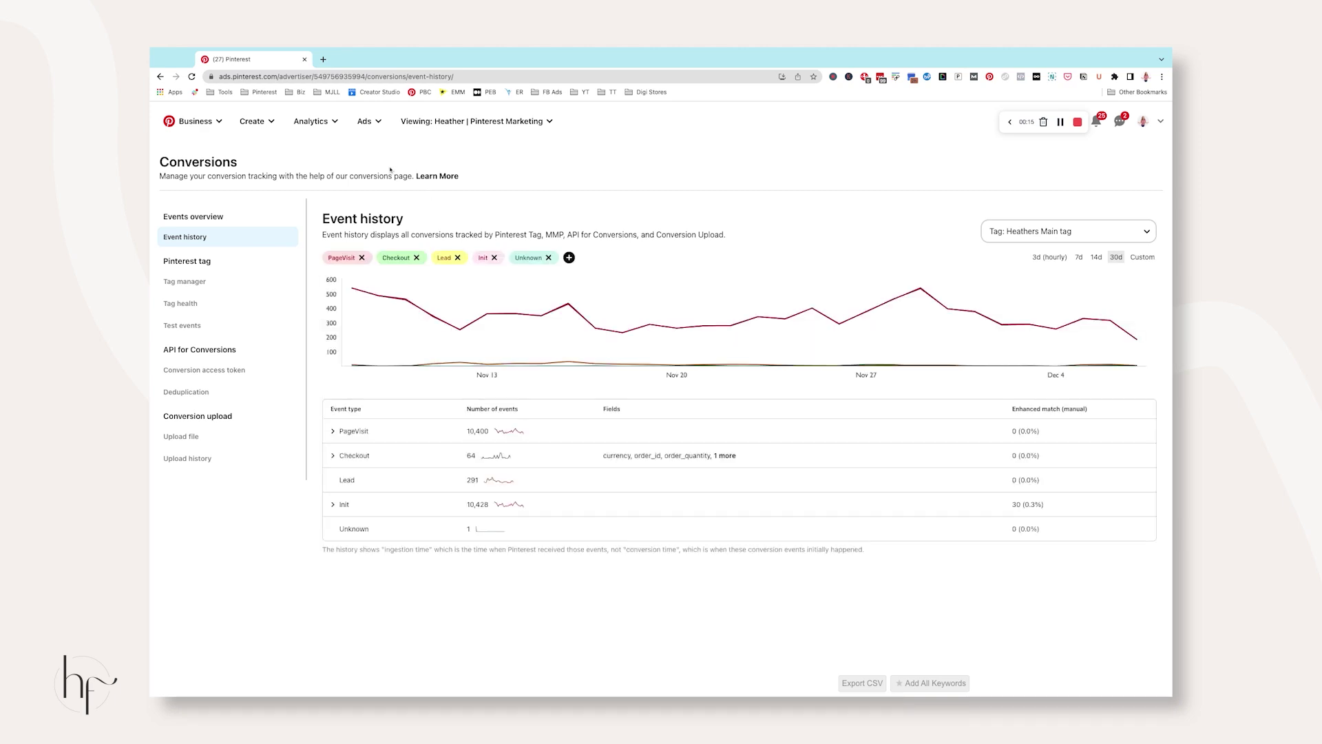
Inspect the tracked fields of the Checkout event in the event history, and collapse its details again.
click(365, 121)
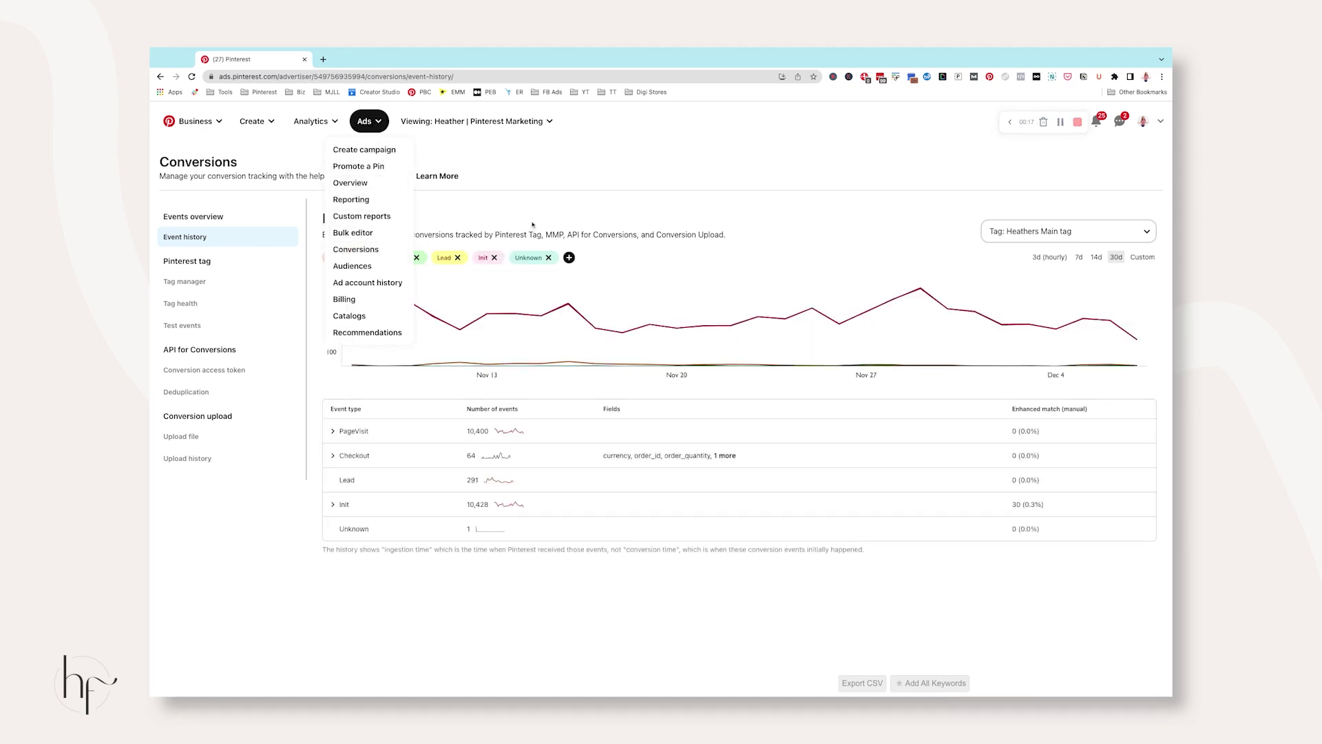
click(589, 220)
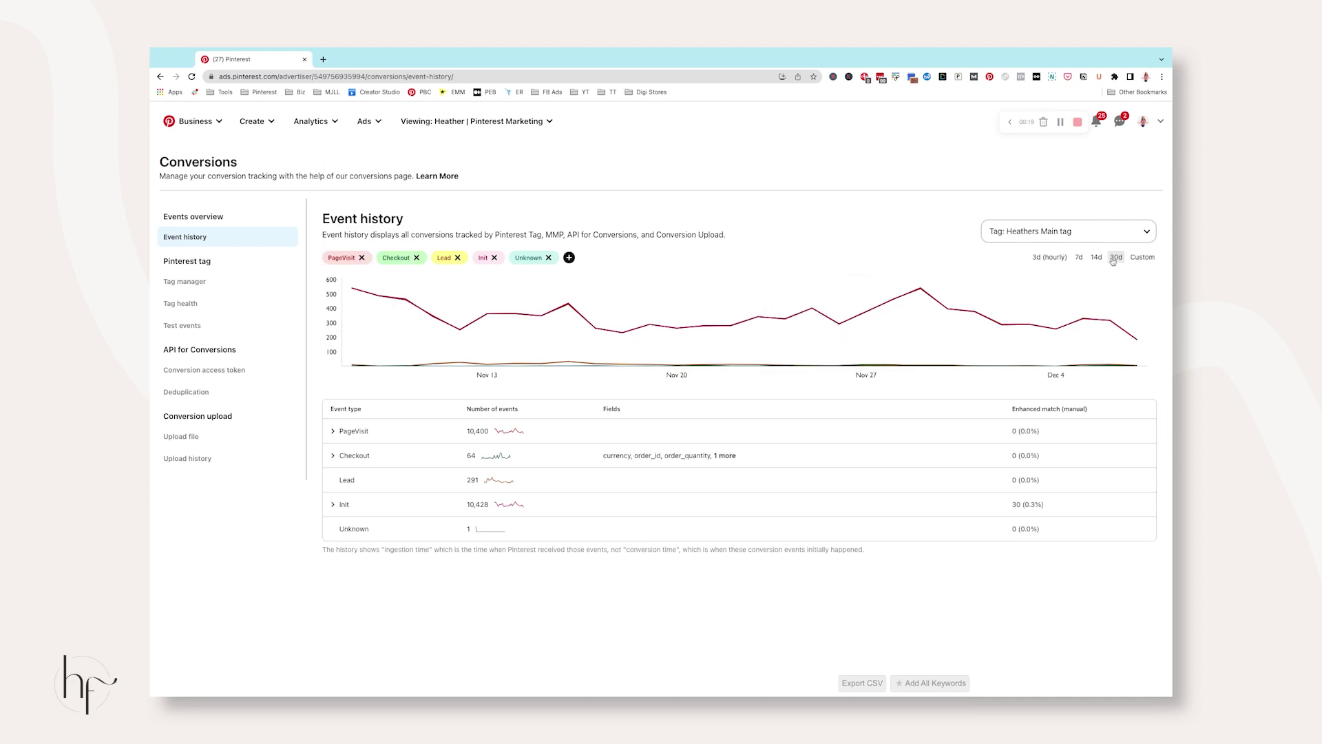
double_click(475, 459)
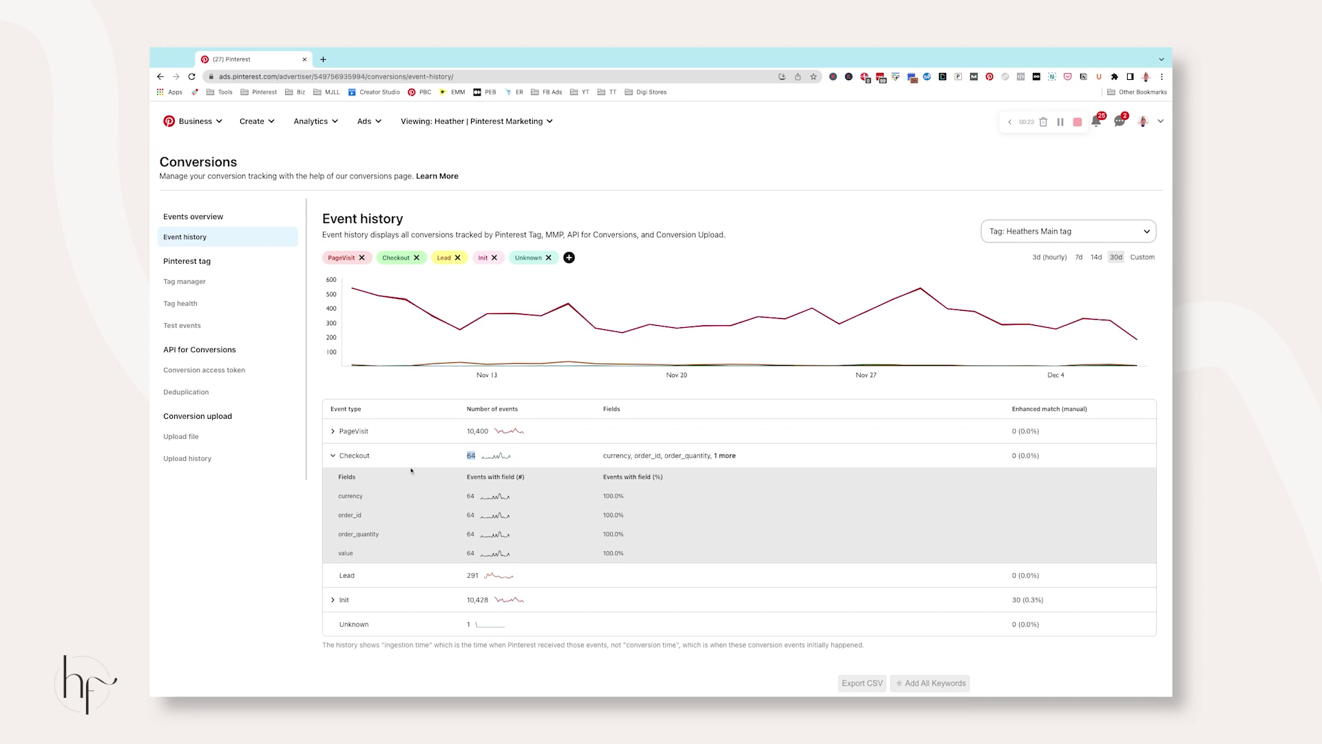
click(383, 464)
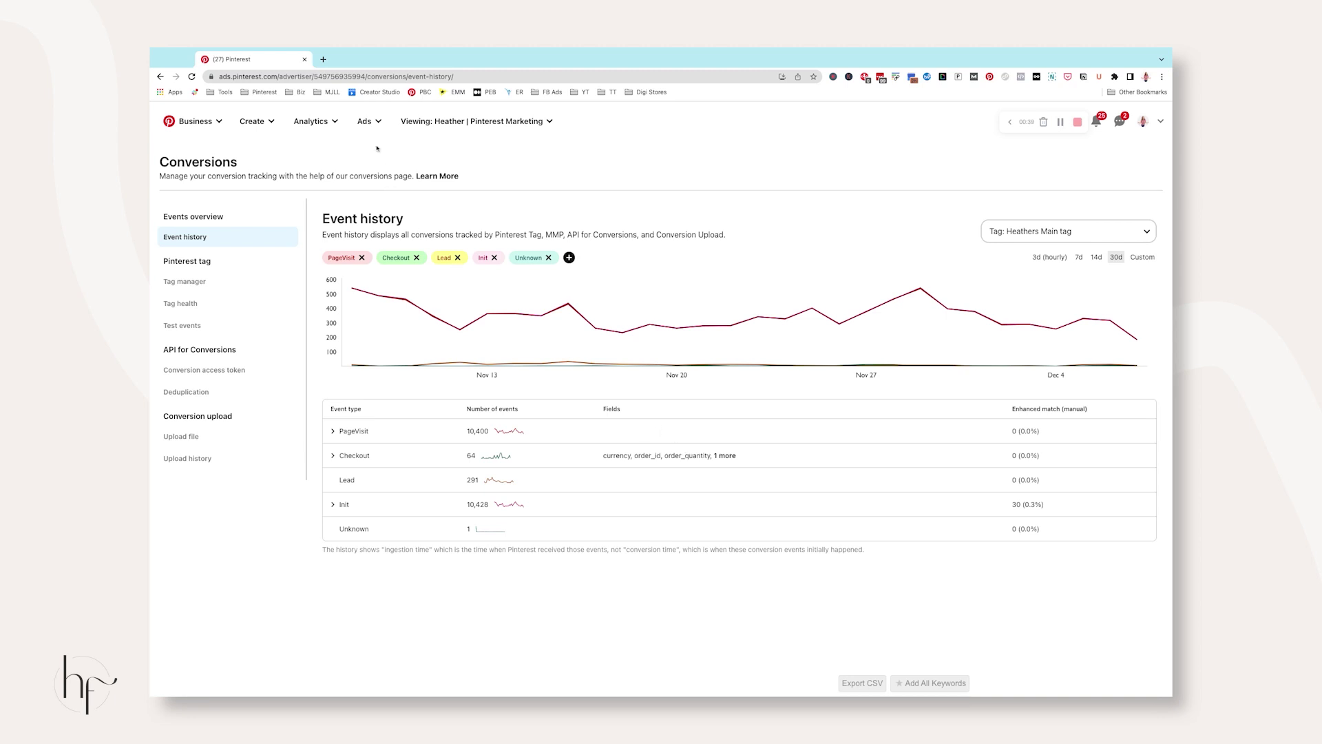
Start creating a new ad campaign with the Consideration objective.
click(367, 122)
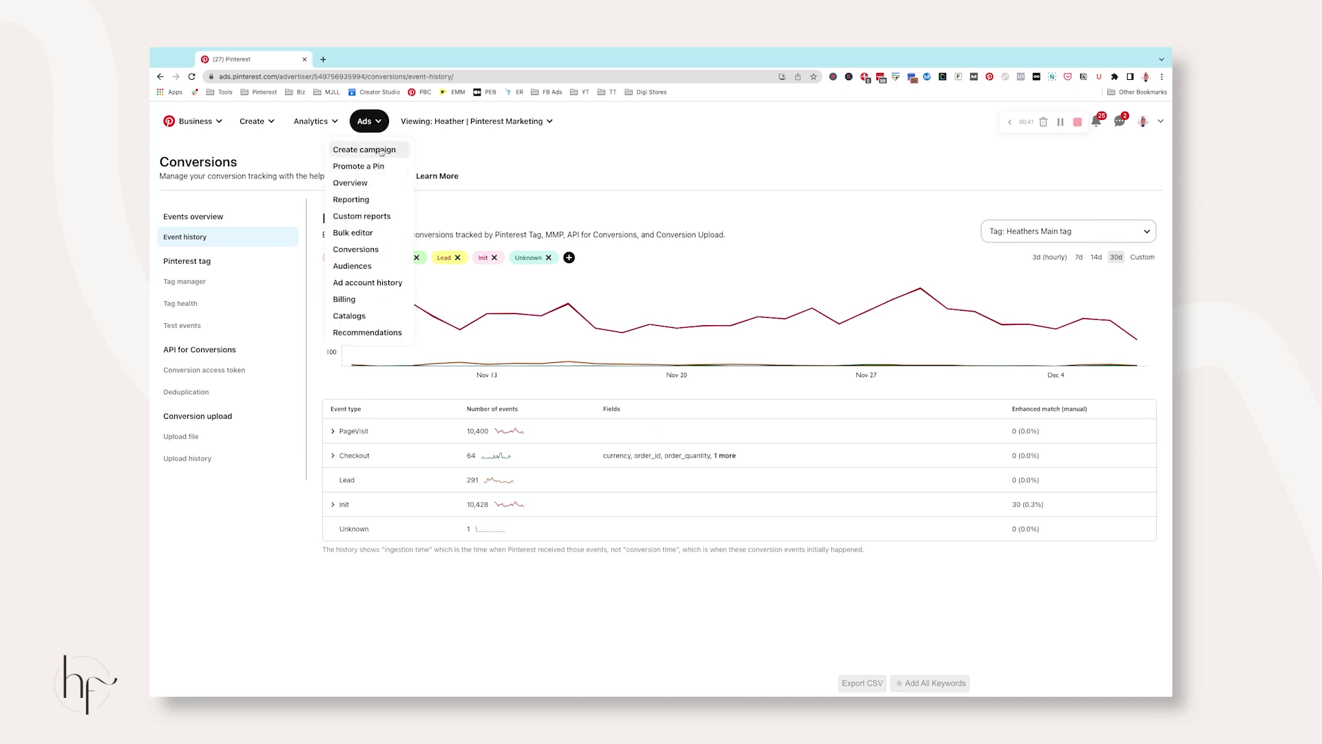
click(384, 151)
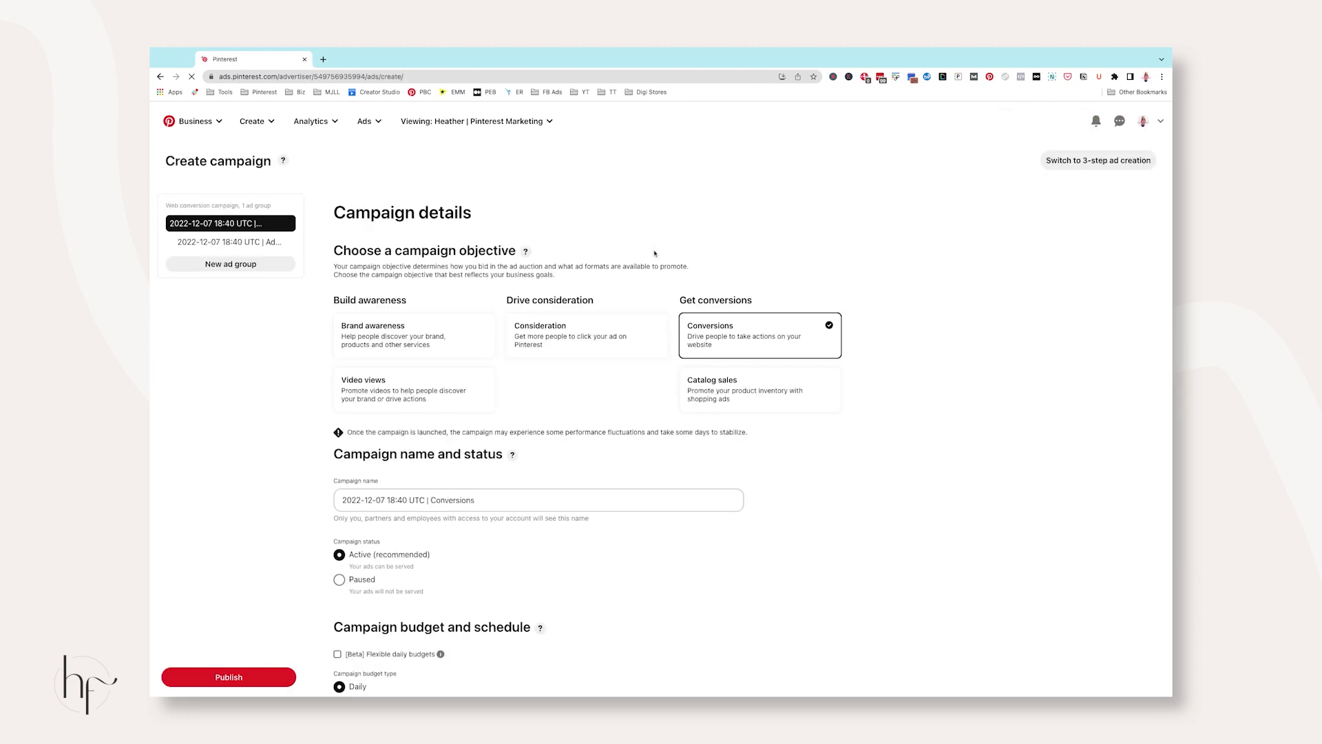
click(603, 324)
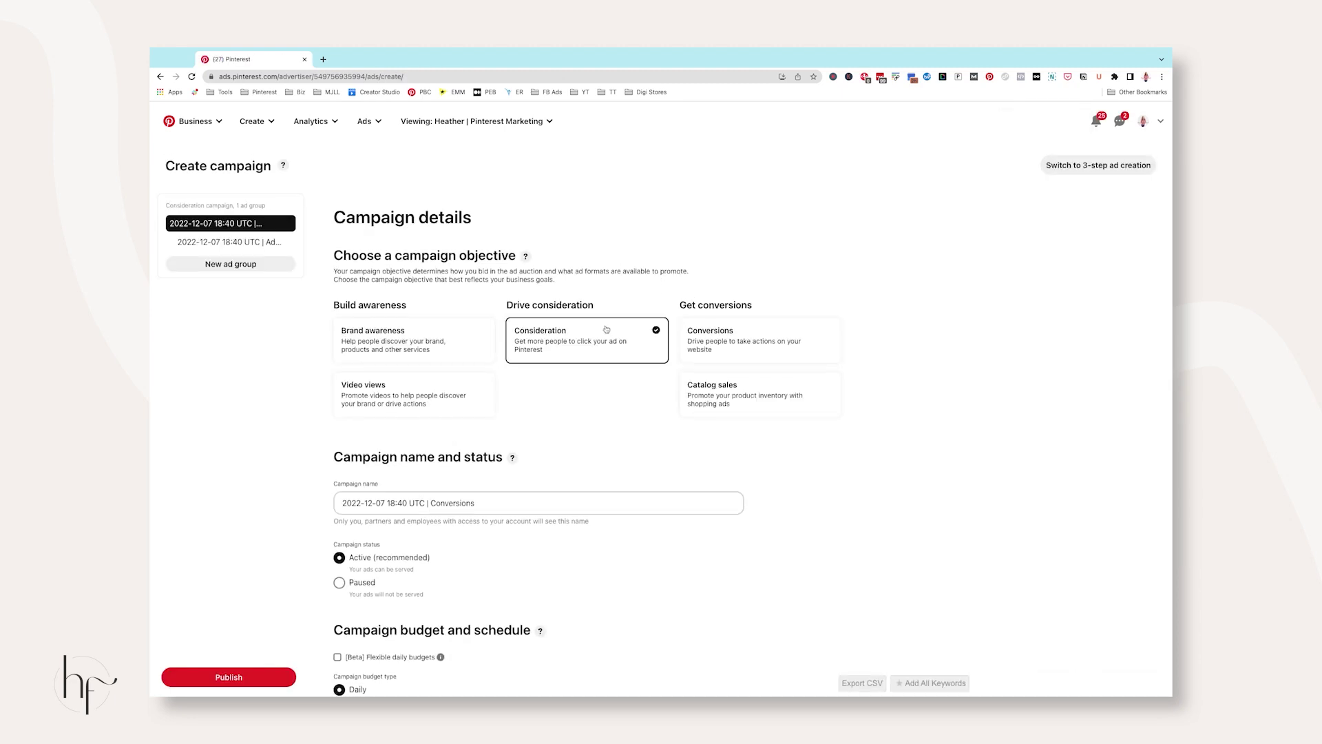
Name the campaign "Strategy Guide December 2022".
scroll(602, 320, down, 2)
scroll(601, 319, down, 1)
click(620, 293)
key(super+a)
text(Strategy Guide December 2022)
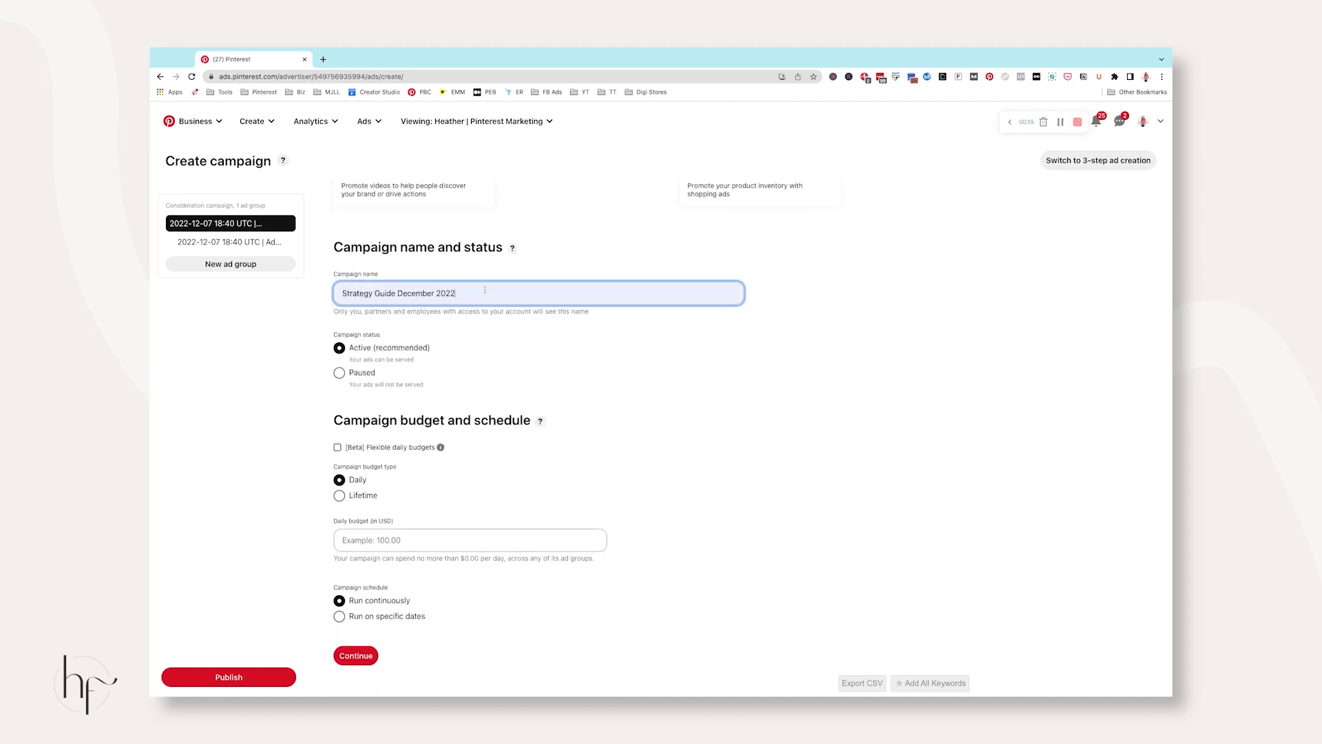
drag(397, 293, 456, 294)
click(723, 414)
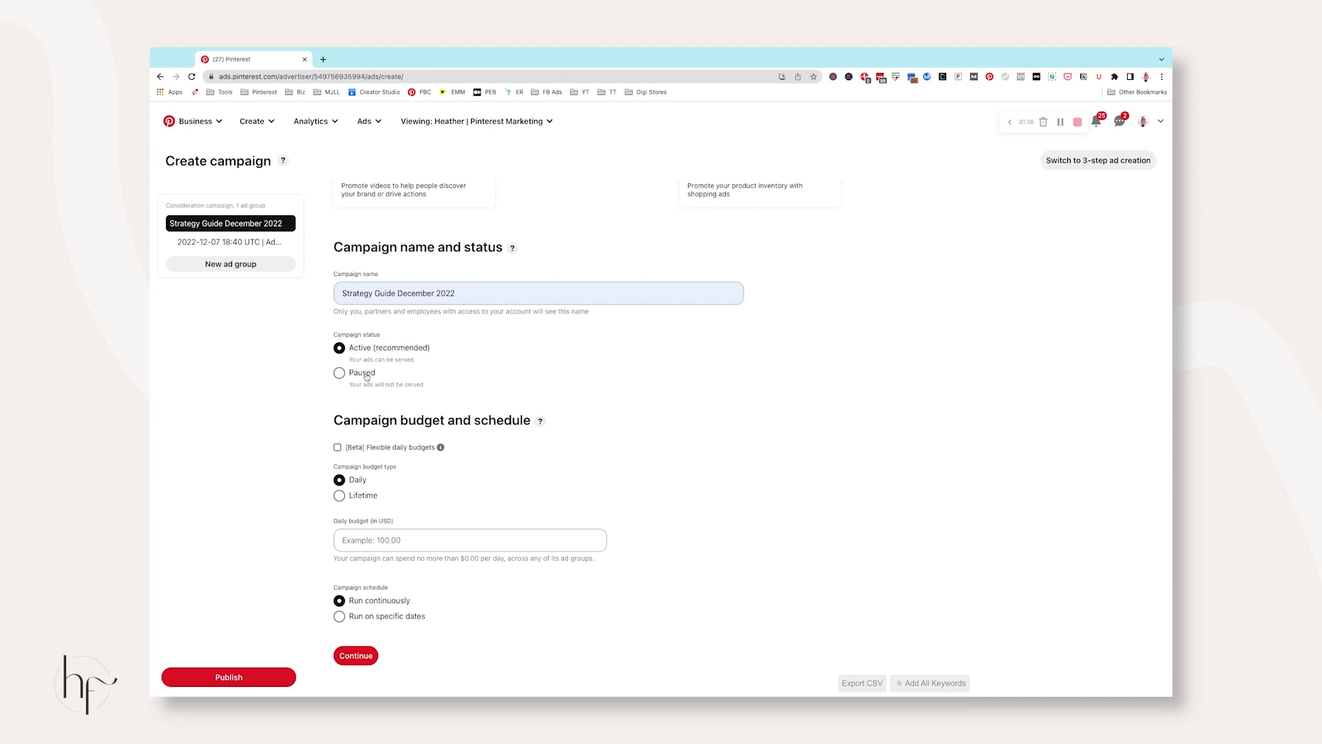
scroll(385, 427, up, 1)
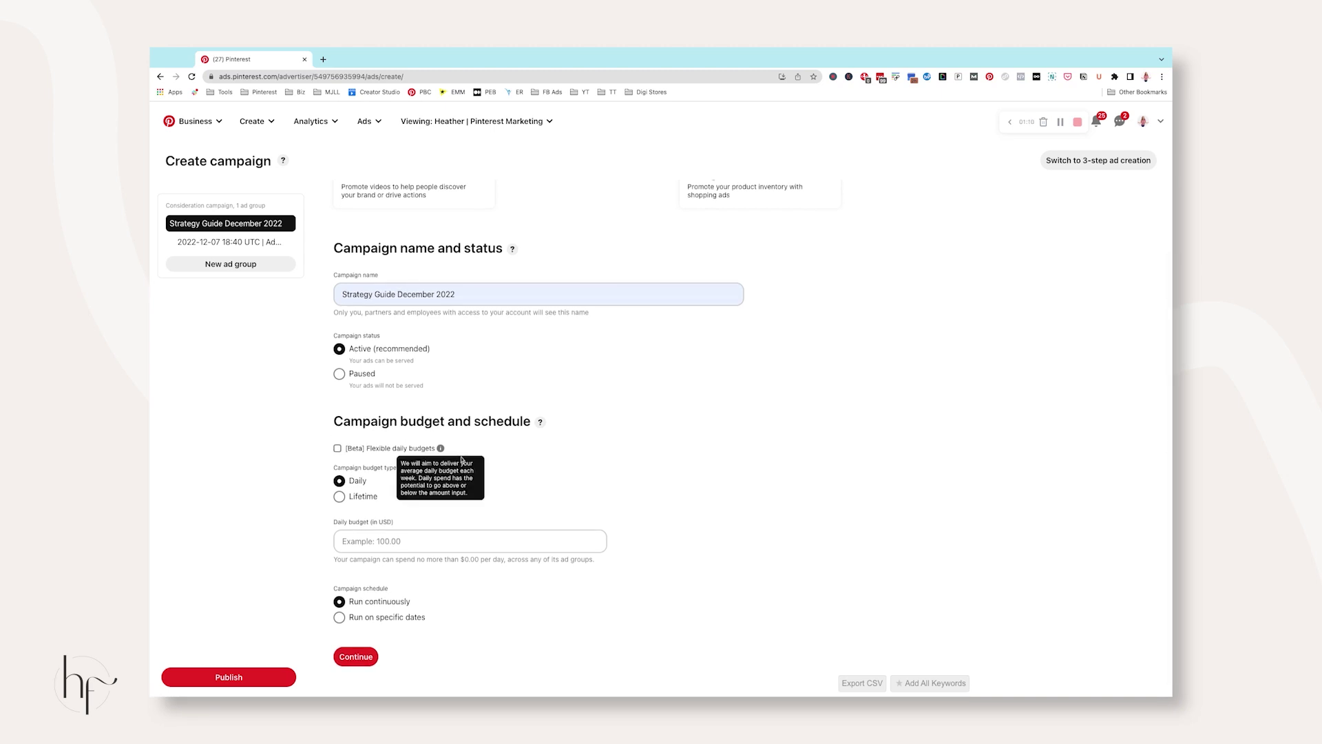
triple_click(473, 455)
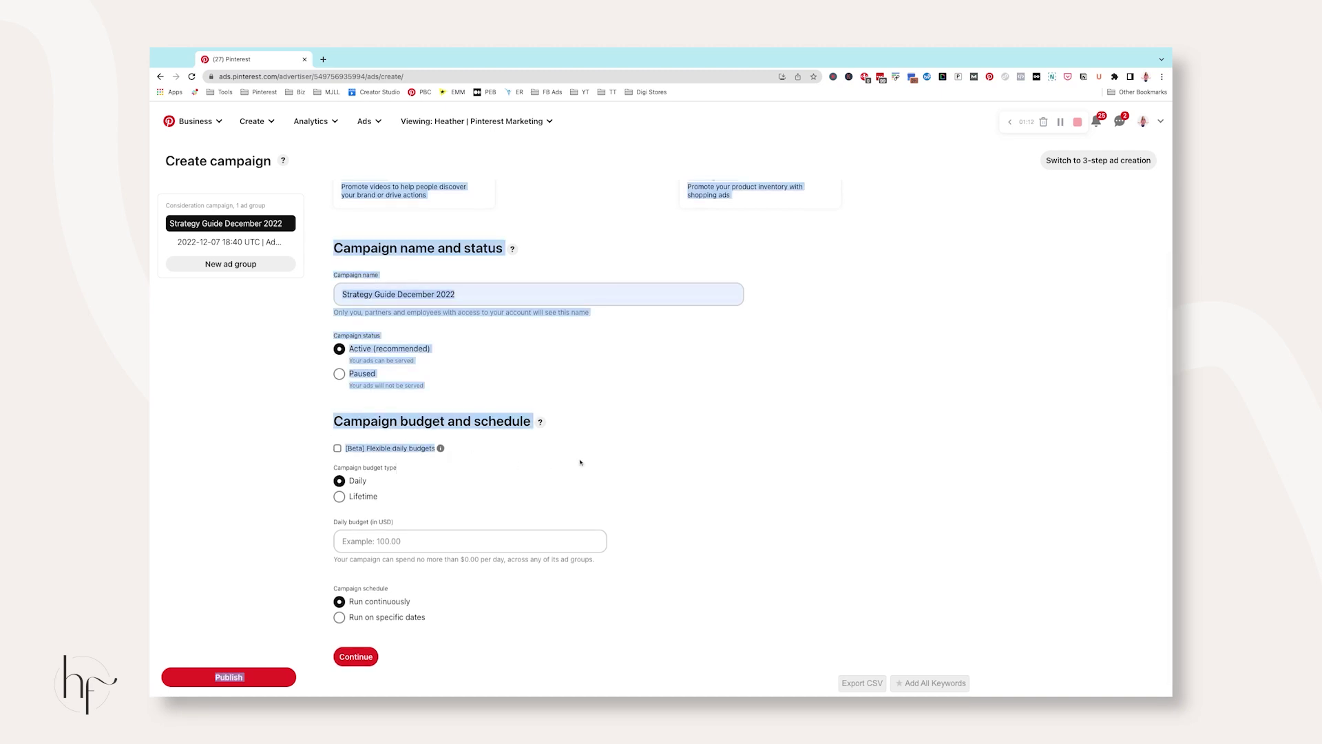
click(449, 459)
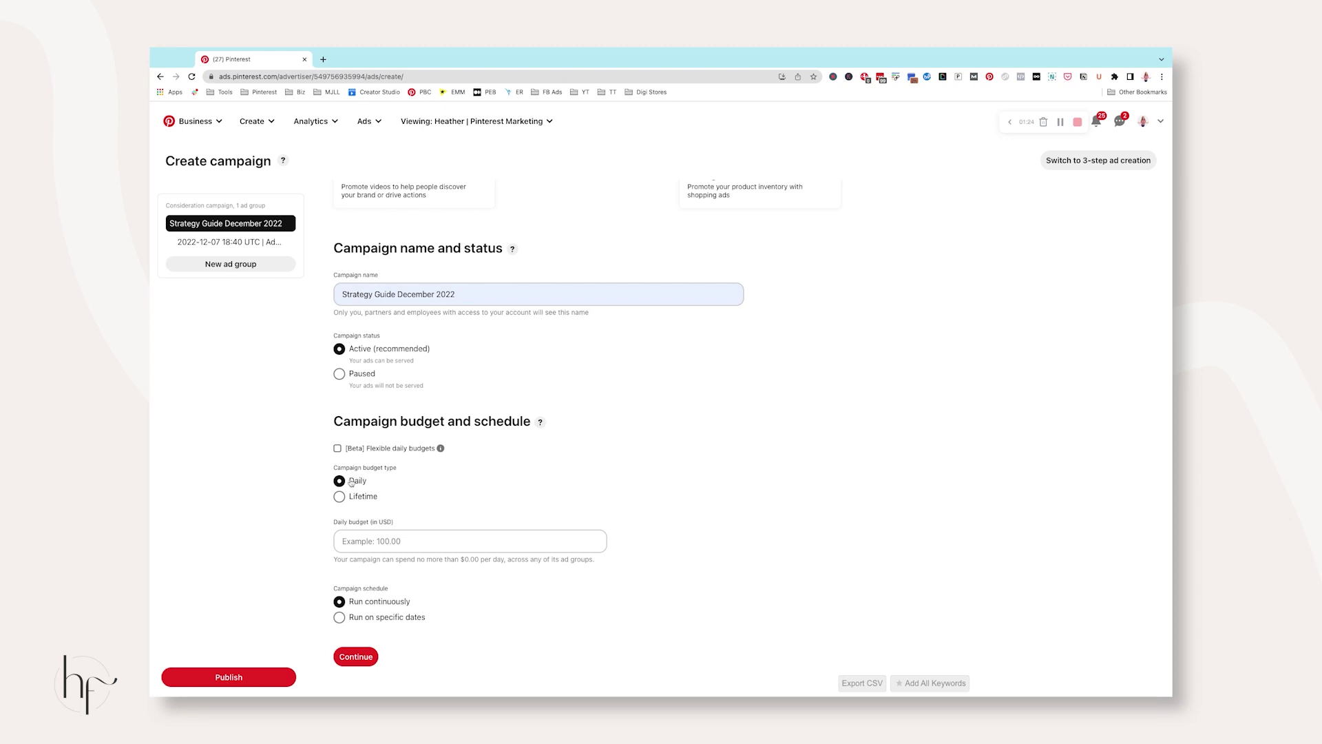
Set the campaign's daily budget to 10.00 USD and continue to the ad group details.
scroll(354, 481, down, 1)
click(377, 541)
text(10.00)
key(Tab)
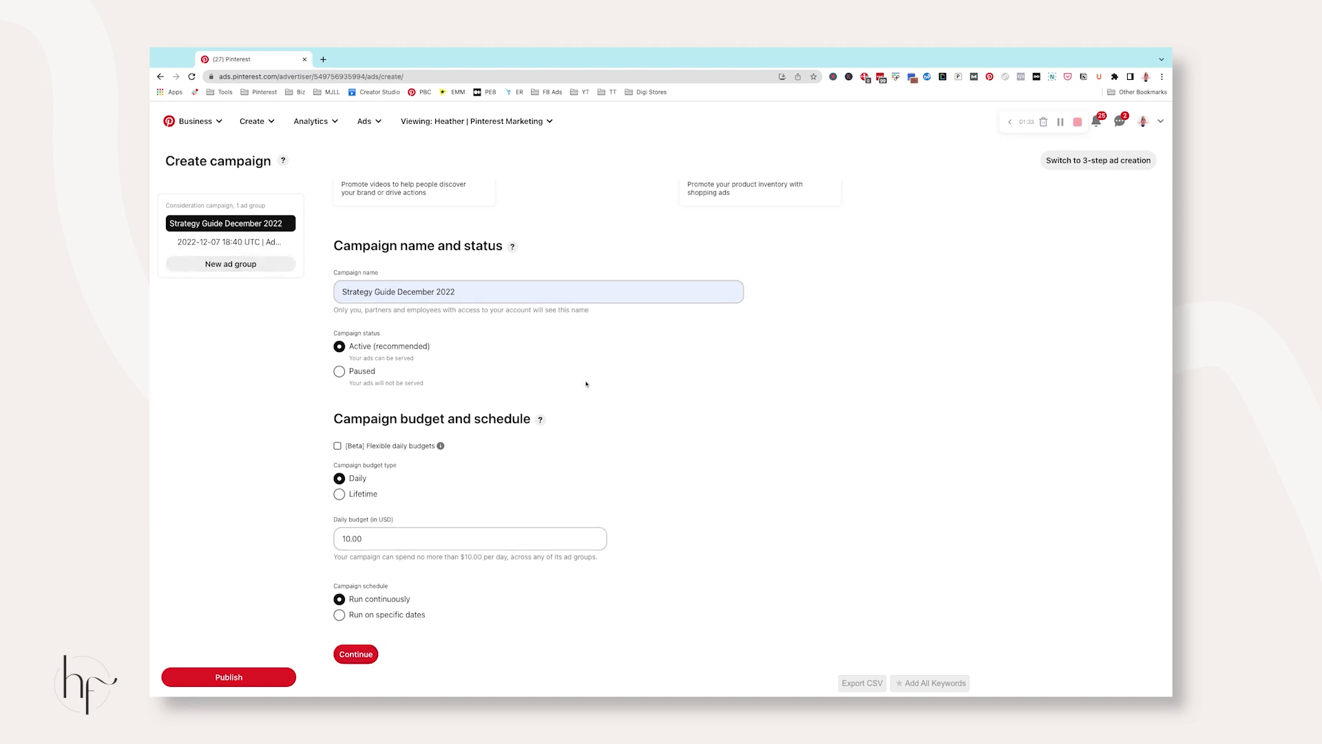
scroll(581, 445, down, 1)
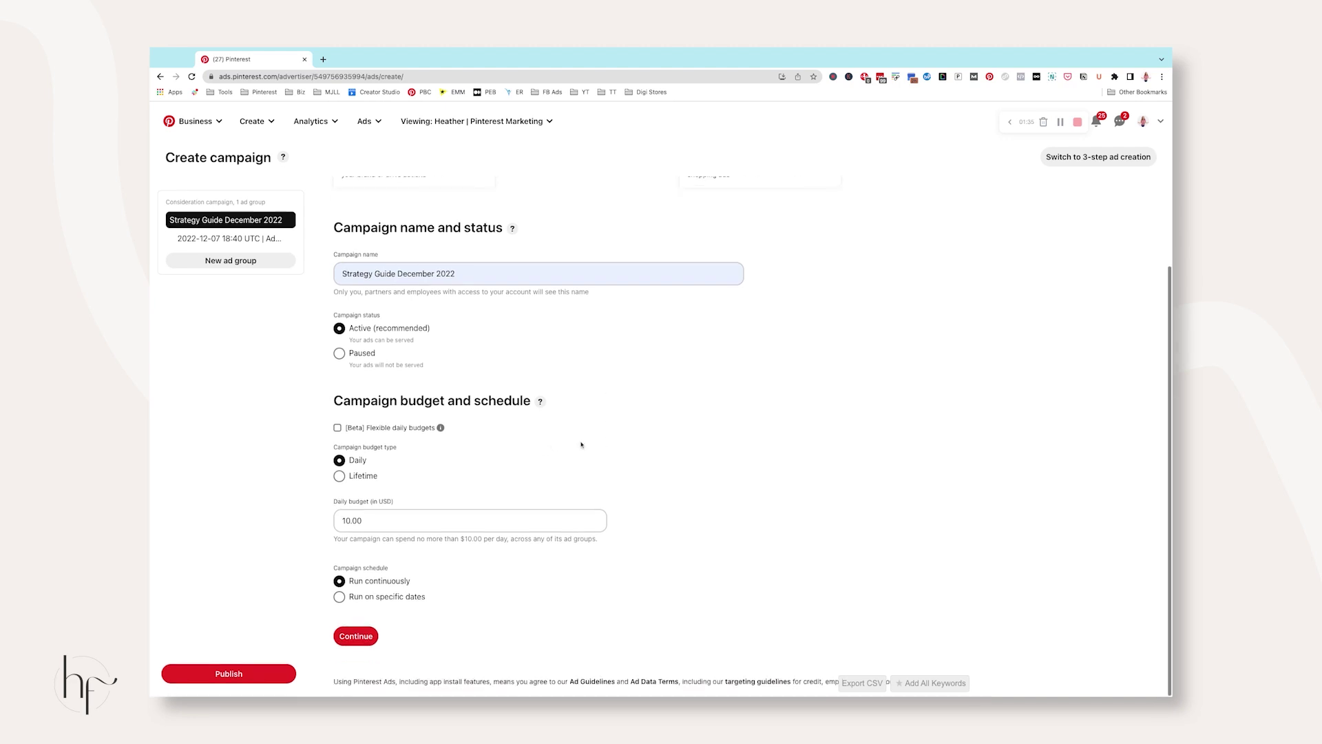
click(357, 640)
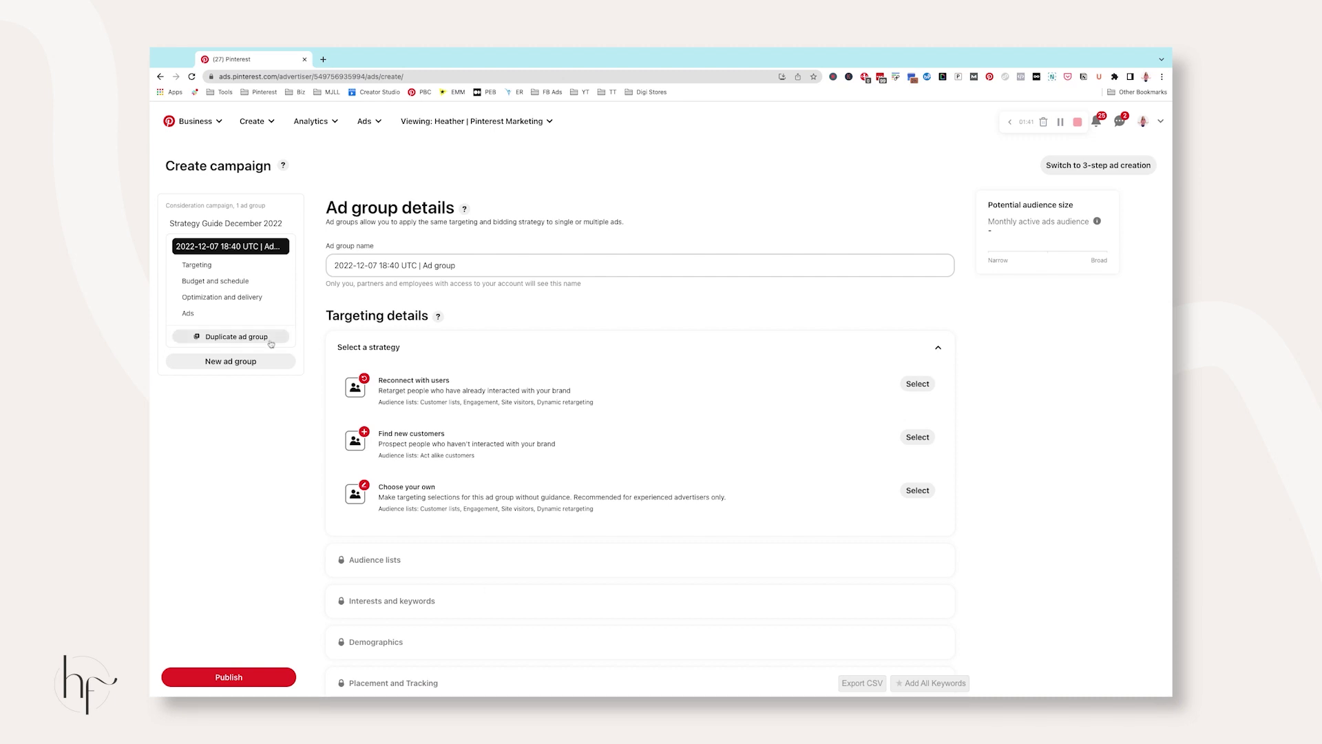
Rename the ad group as "Interests & KW".
scroll(275, 286, down, 2)
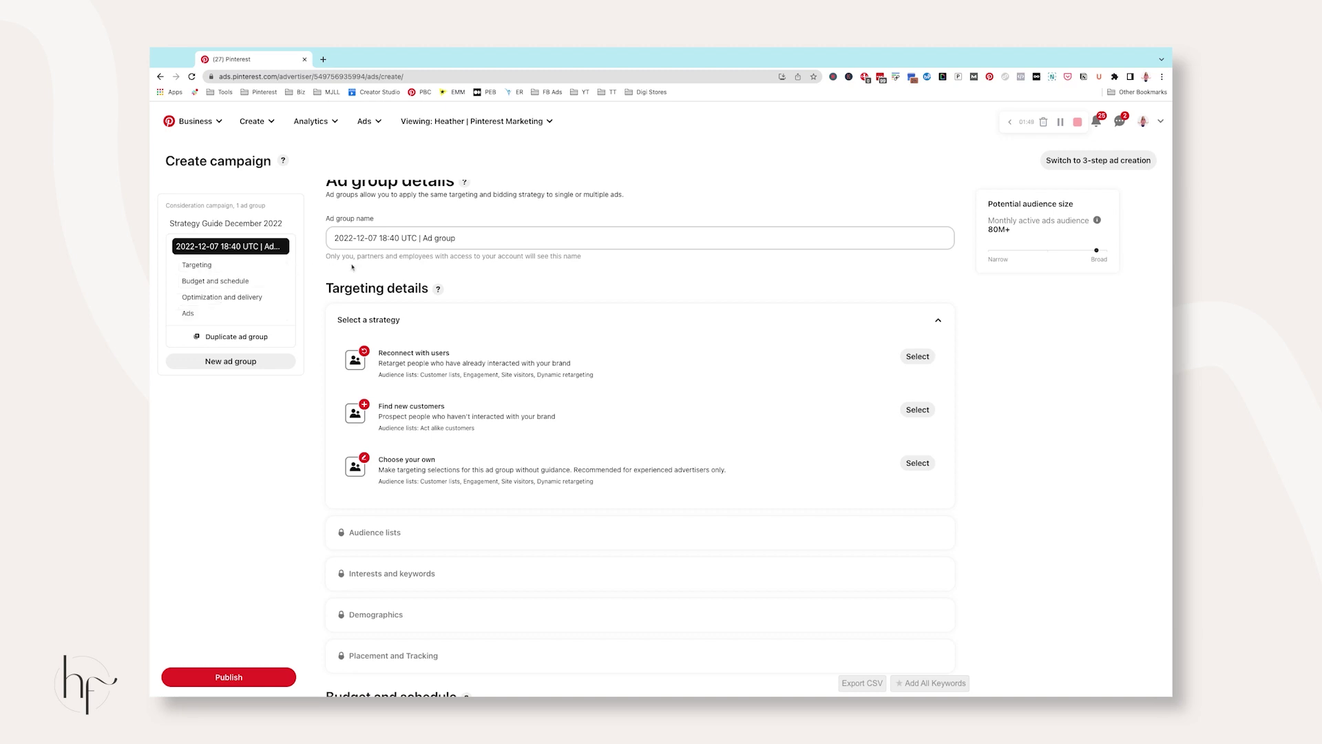
scroll(526, 240, up, 1)
drag(524, 265, 335, 265)
key(BackSpace)
click(443, 344)
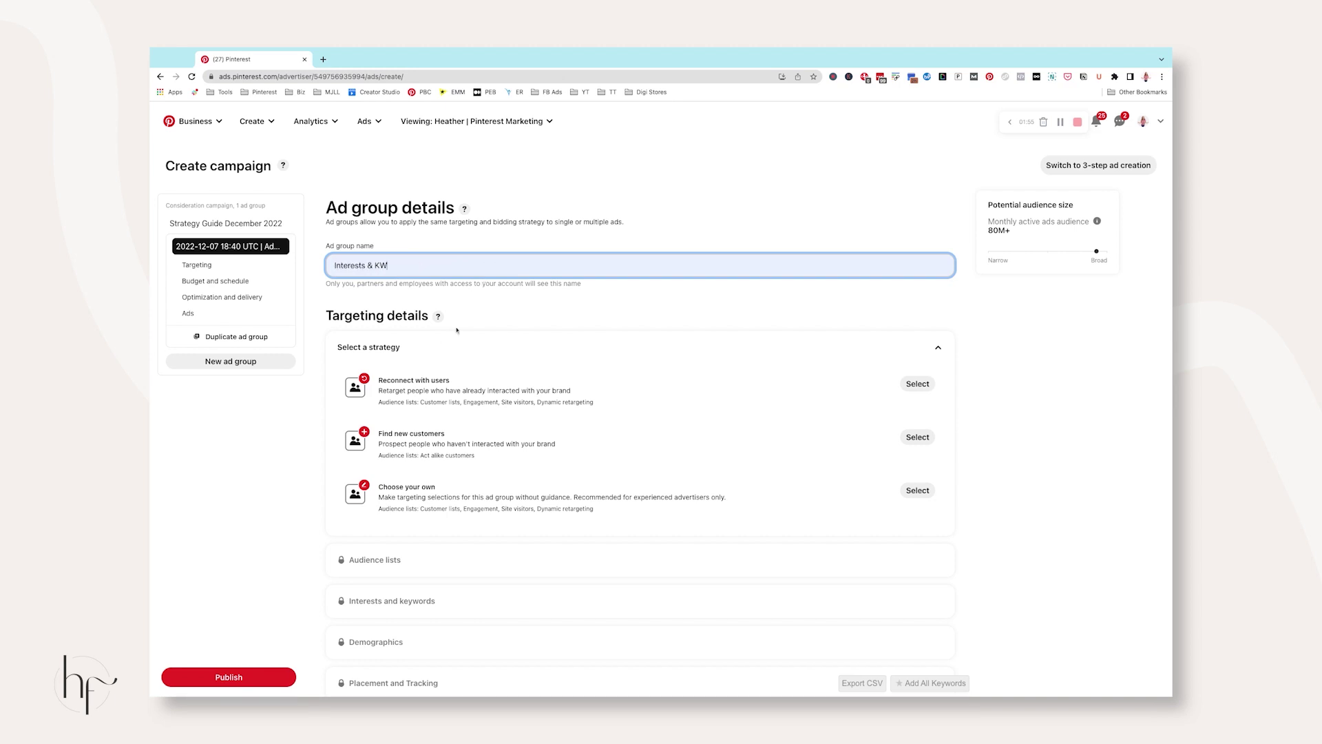
click(695, 309)
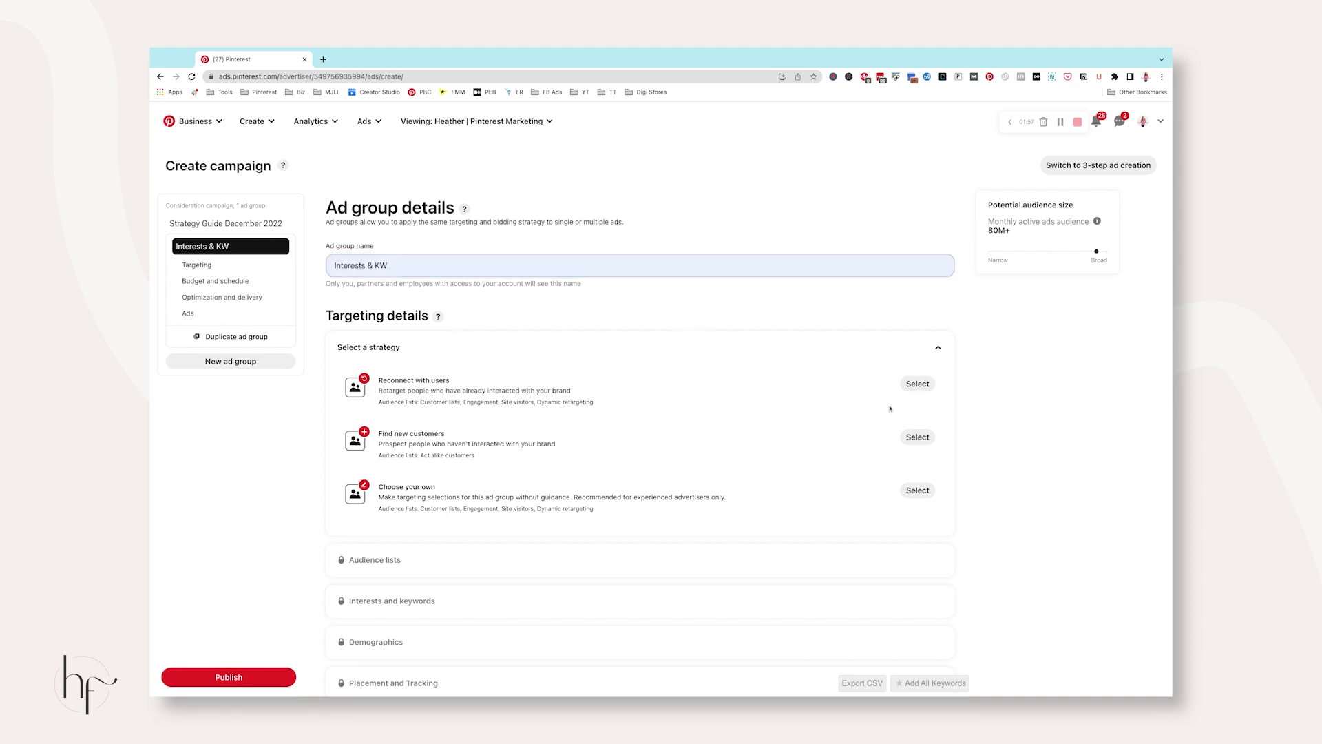
Review the targeting strategies and select "Choose your own" for the ad group.
scroll(761, 370, down, 3)
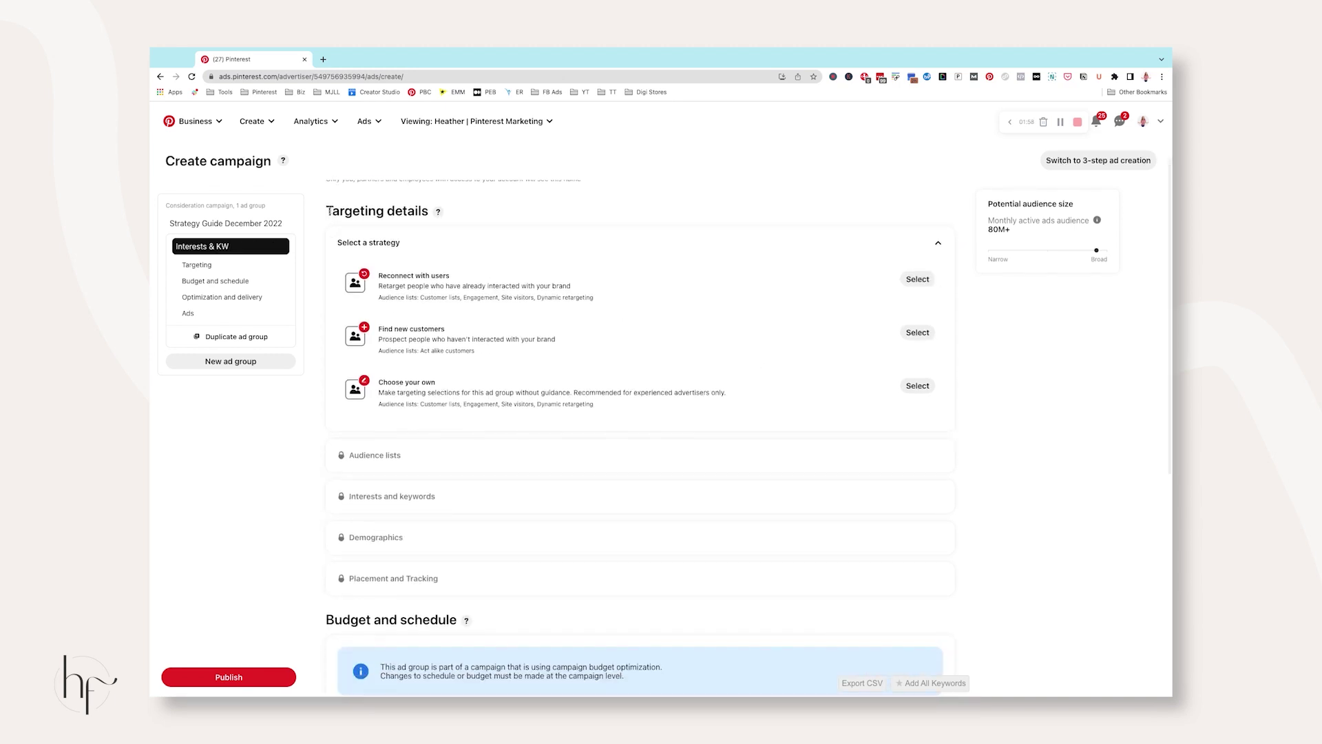
drag(326, 210, 429, 212)
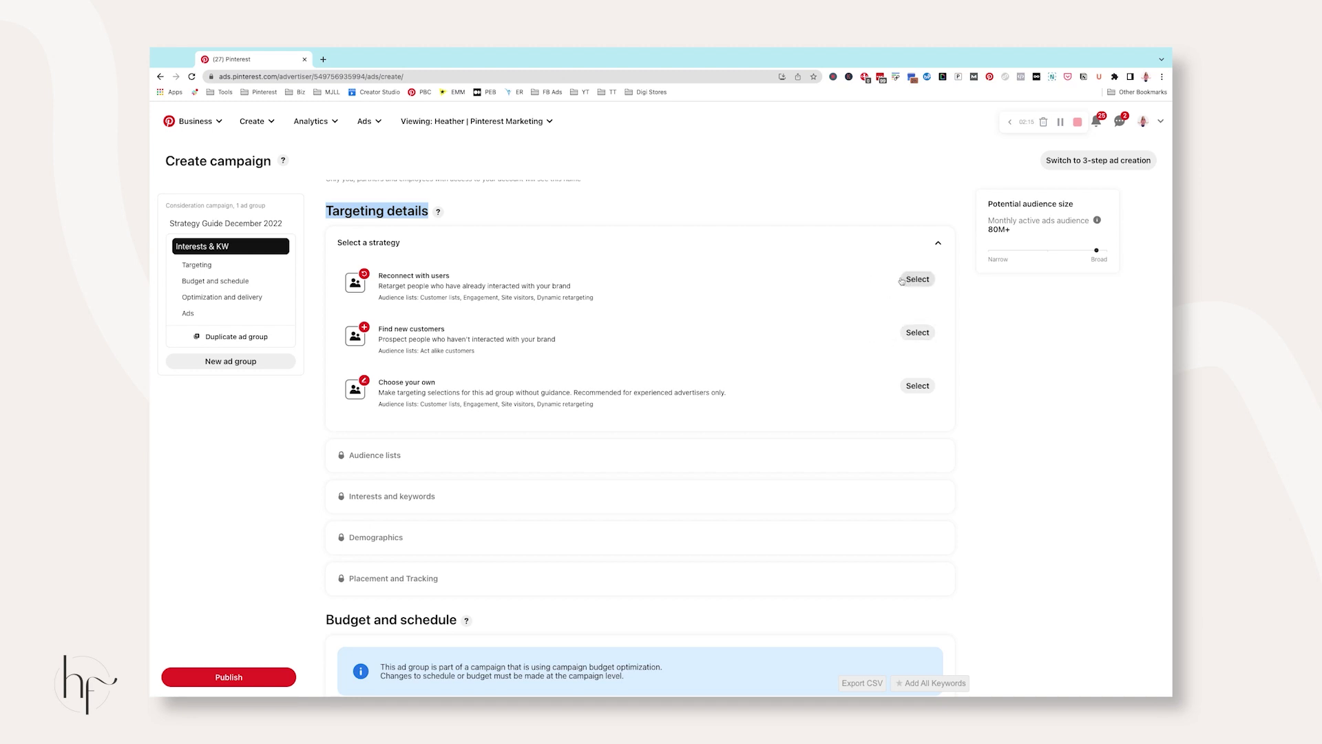
drag(379, 298, 420, 296)
triple_click(439, 297)
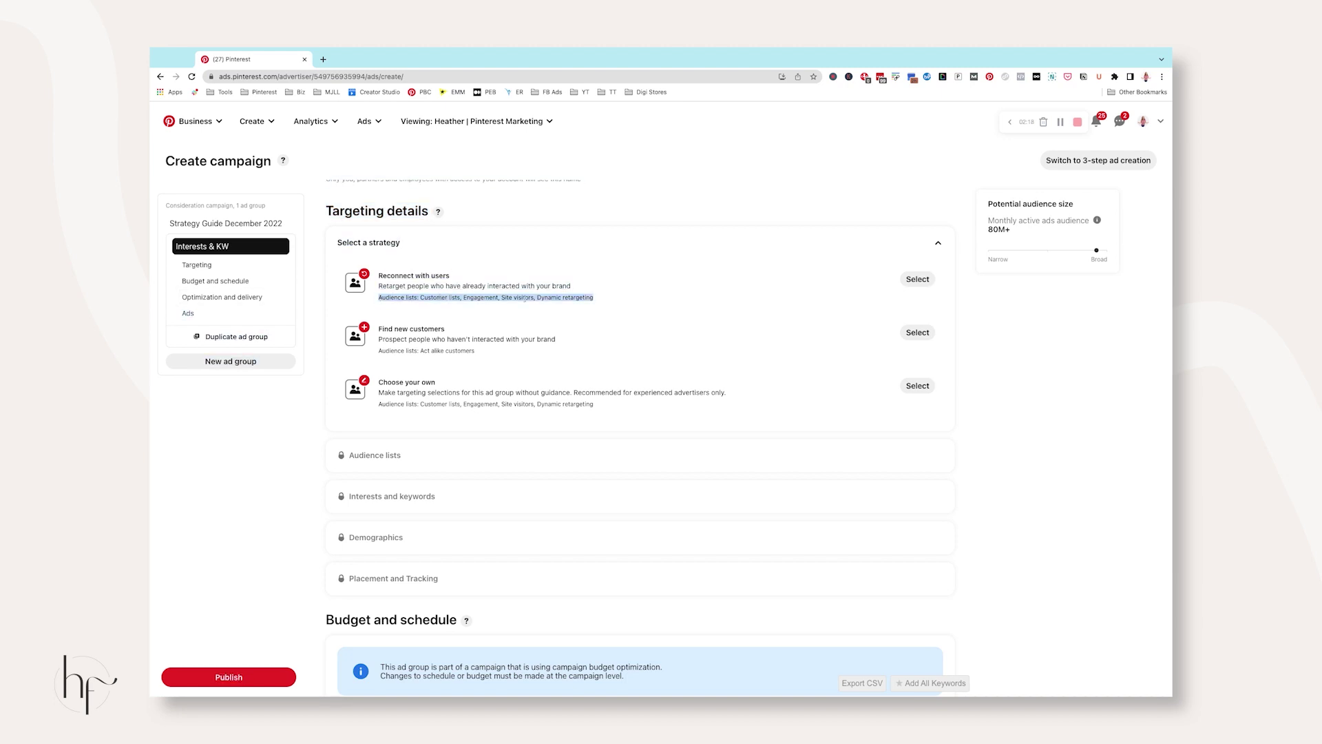
triple_click(445, 351)
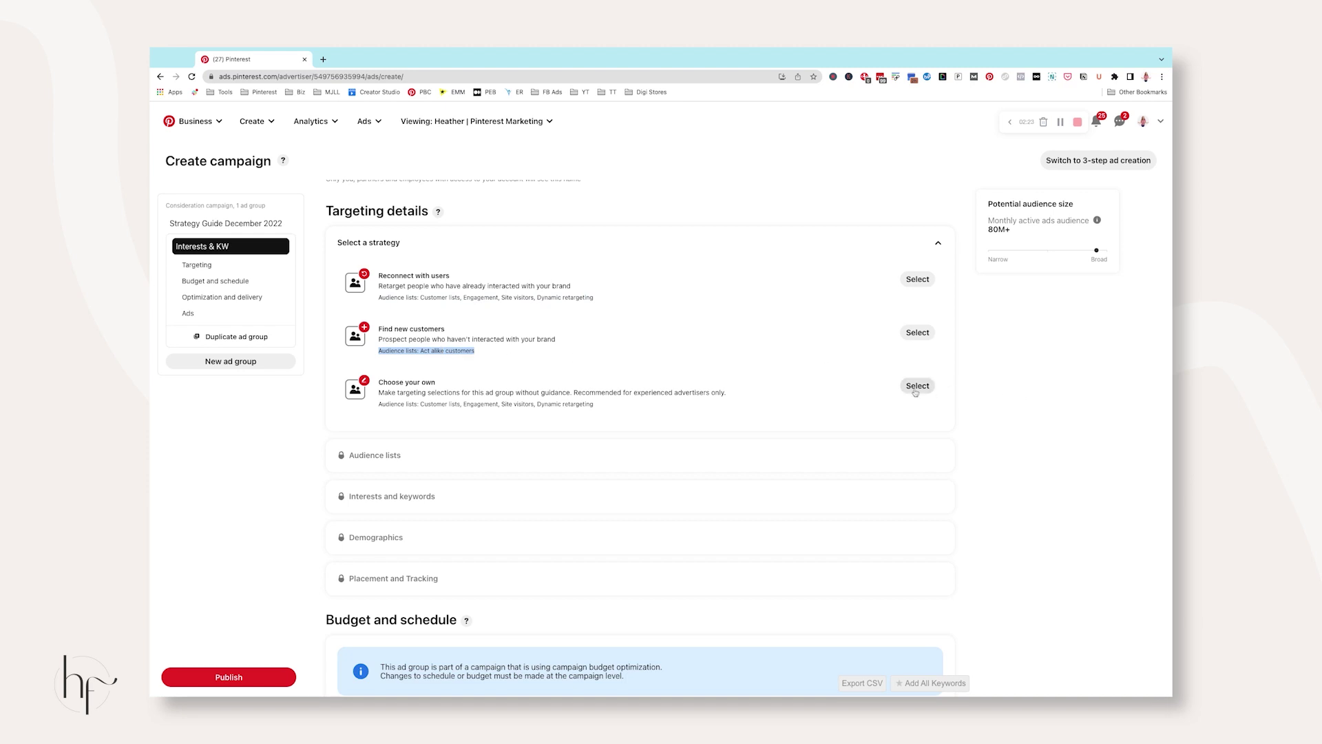
click(655, 324)
click(918, 386)
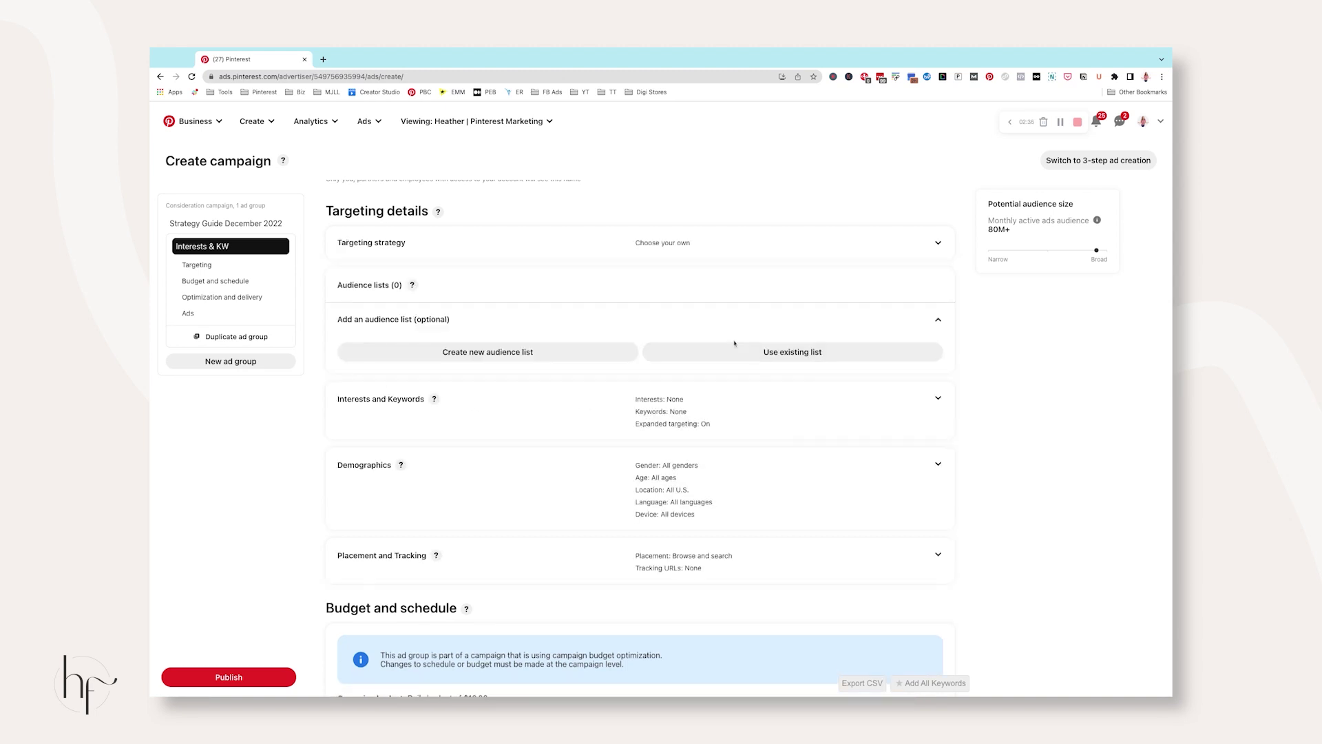
Expand the Interests and Keywords section of the ad group's targeting details.
scroll(724, 307, down, 2)
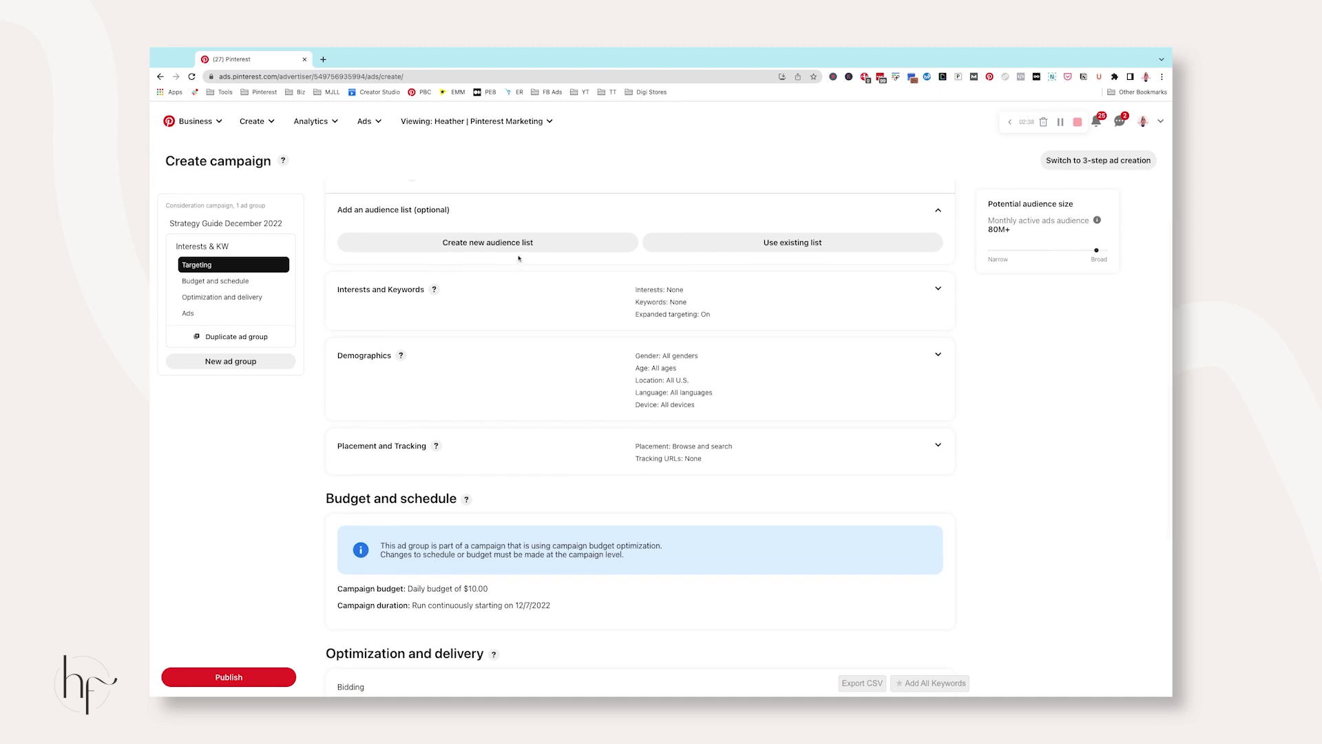
scroll(519, 259, up, 2)
scroll(520, 258, down, 3)
scroll(522, 259, up, 1)
click(522, 259)
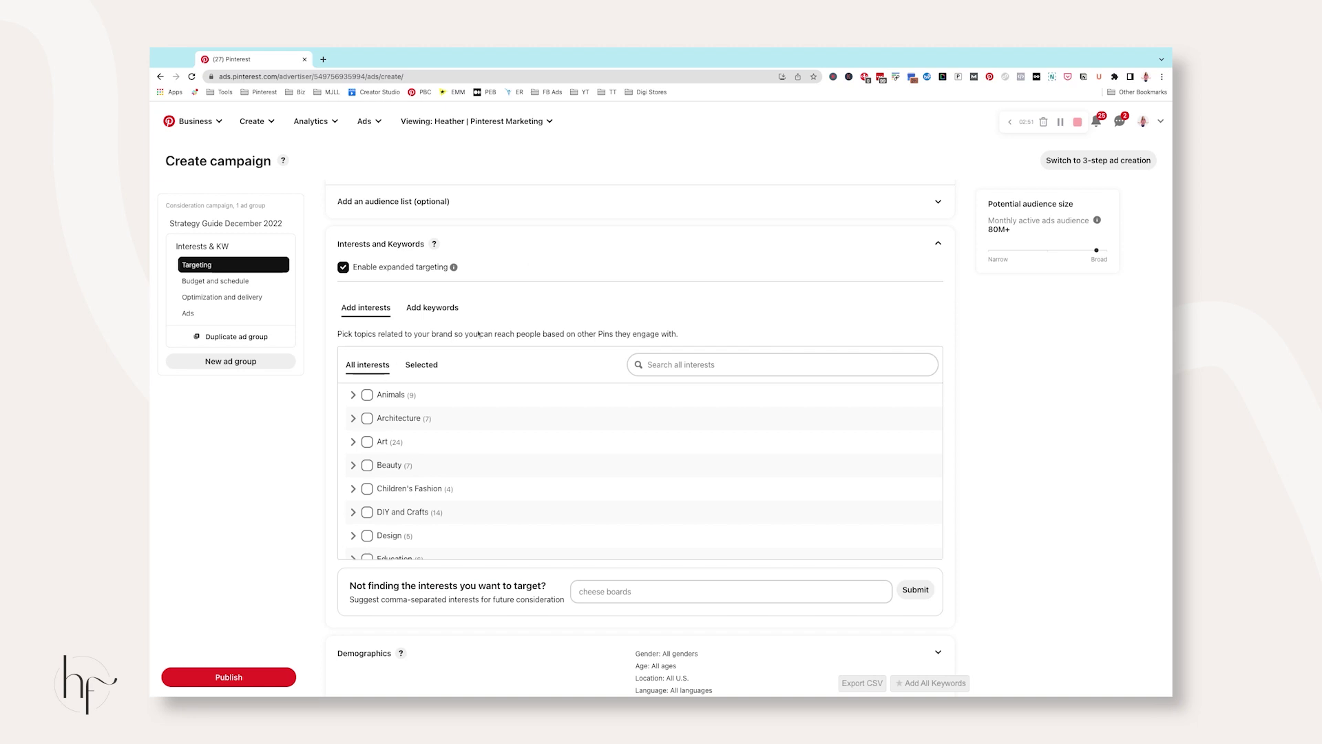
Add only the Business and Advertising Design subtopic of the Design category as a targeted interest.
scroll(467, 321, down, 1)
scroll(498, 395, down, 1)
scroll(498, 394, down, 3)
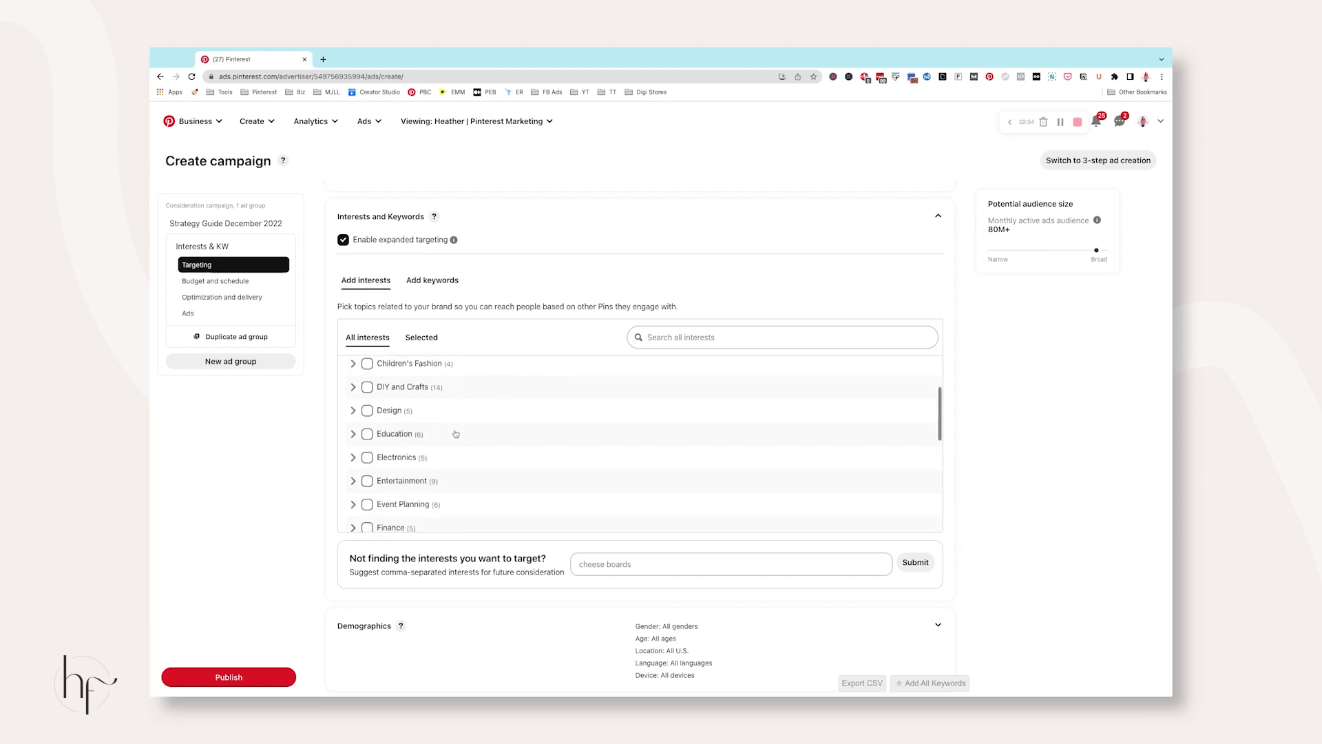
click(367, 406)
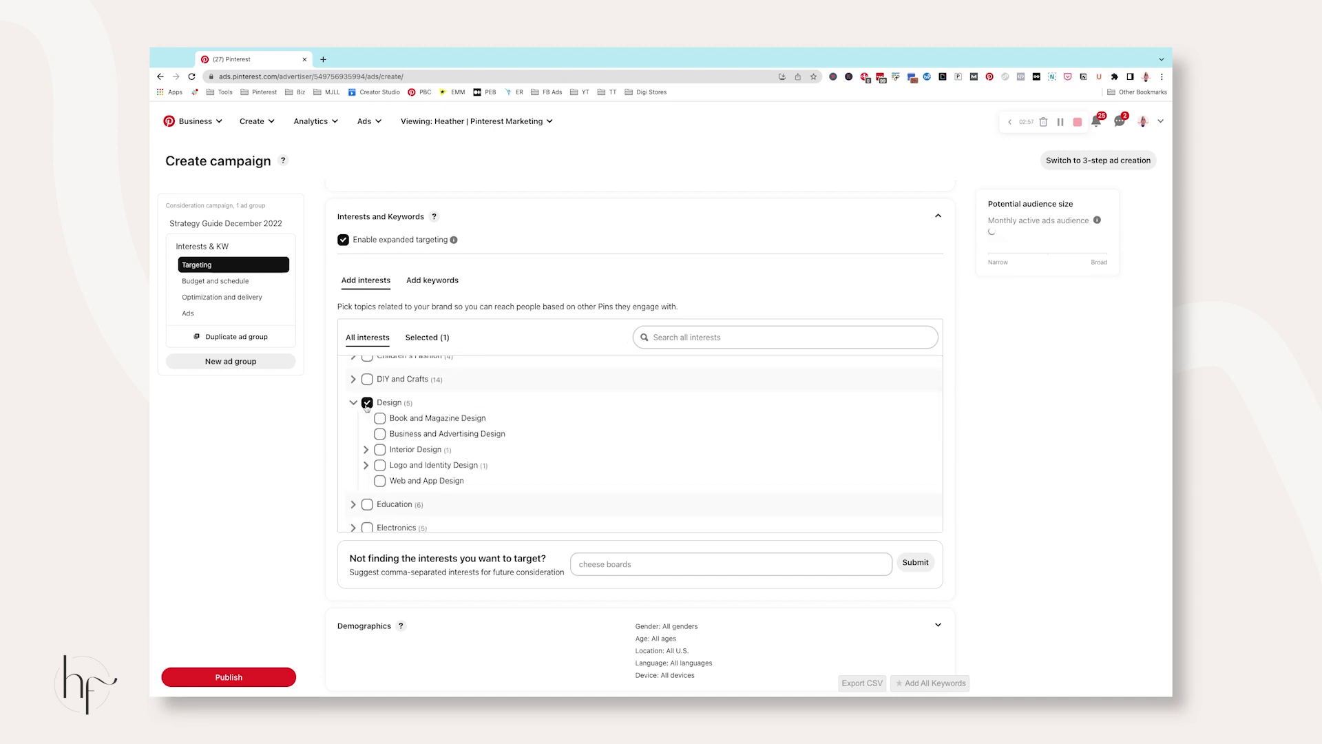
click(367, 405)
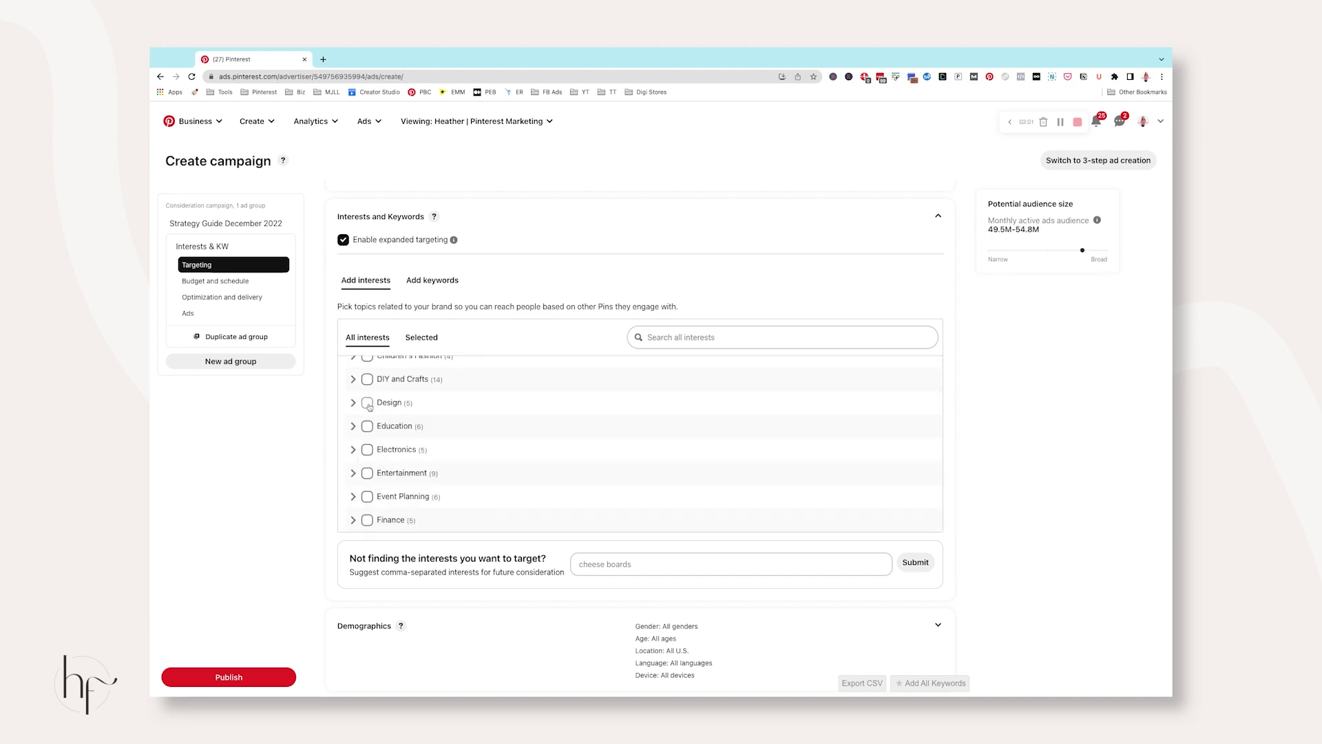
click(353, 402)
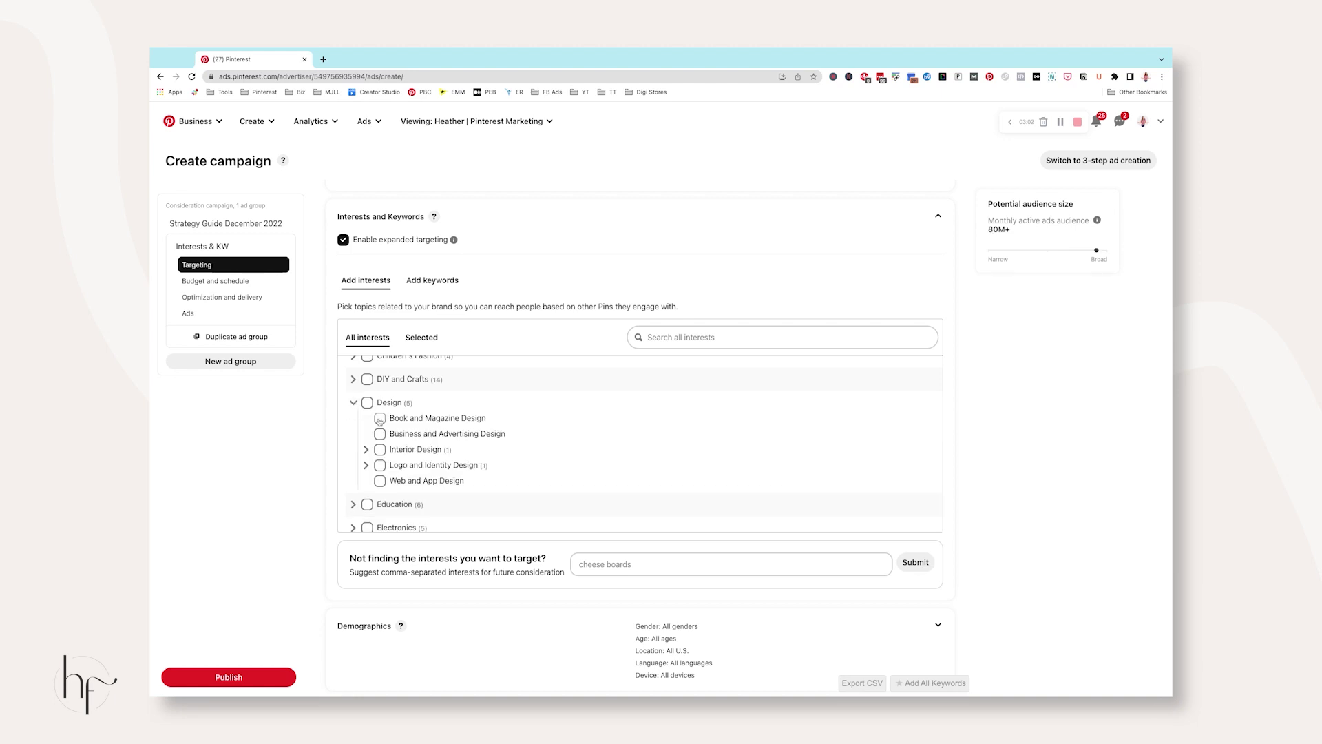
click(366, 449)
click(366, 481)
scroll(421, 437, down, 1)
scroll(421, 437, down, 1)
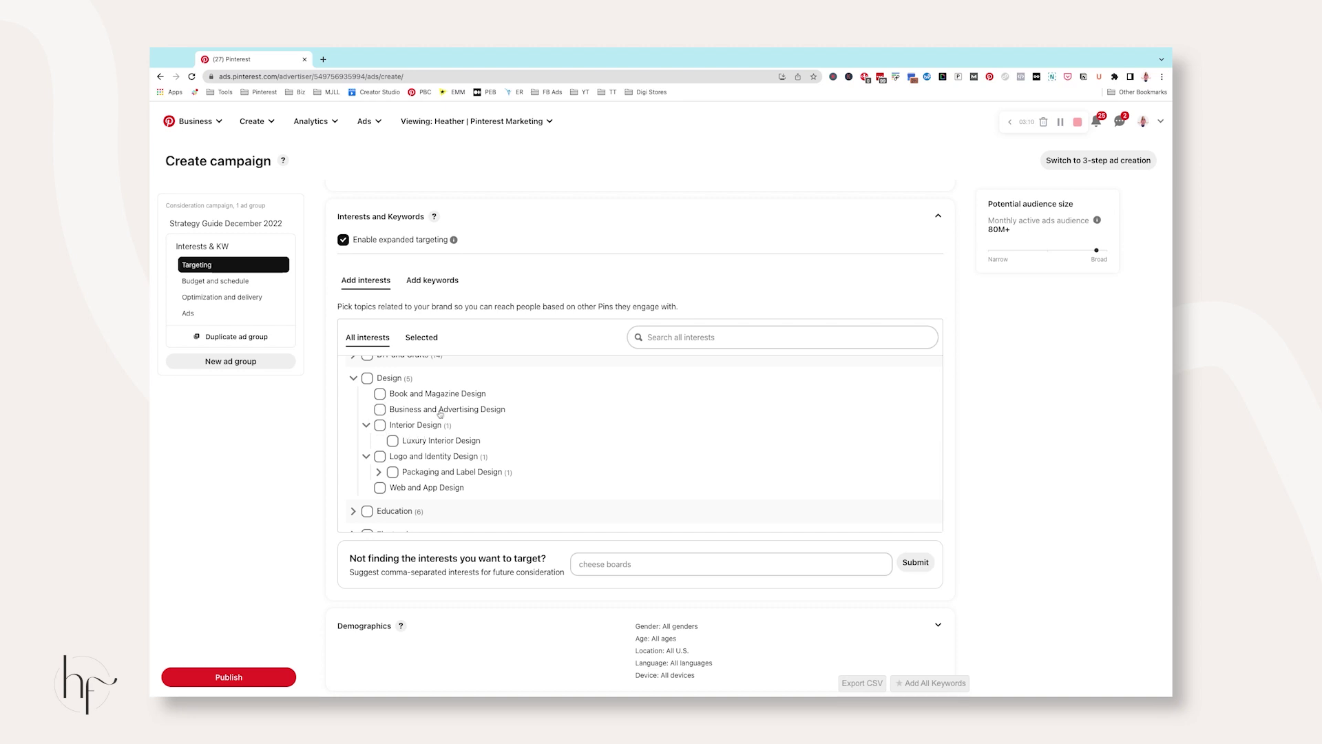
click(380, 410)
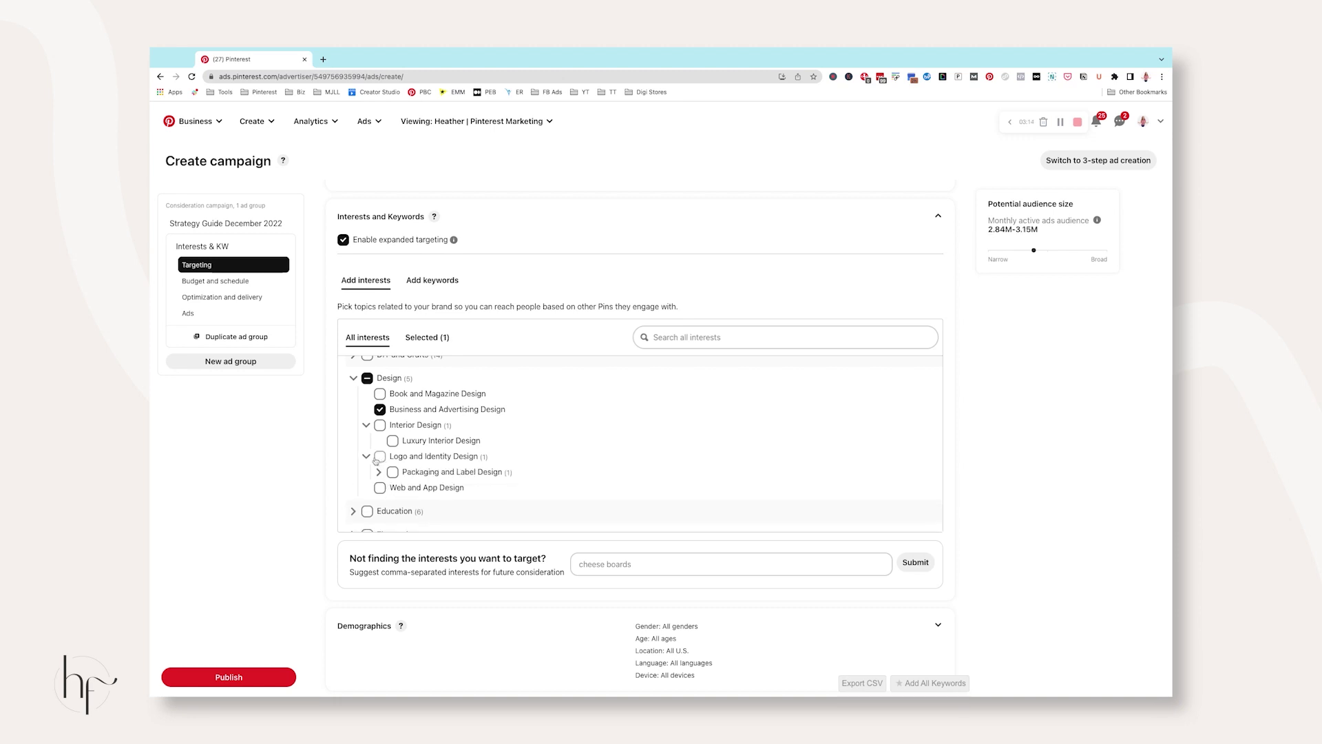
Expand Logo and Identity Design down to its deepest subtopic and add Luxury Packaging as a targeted interest.
click(366, 456)
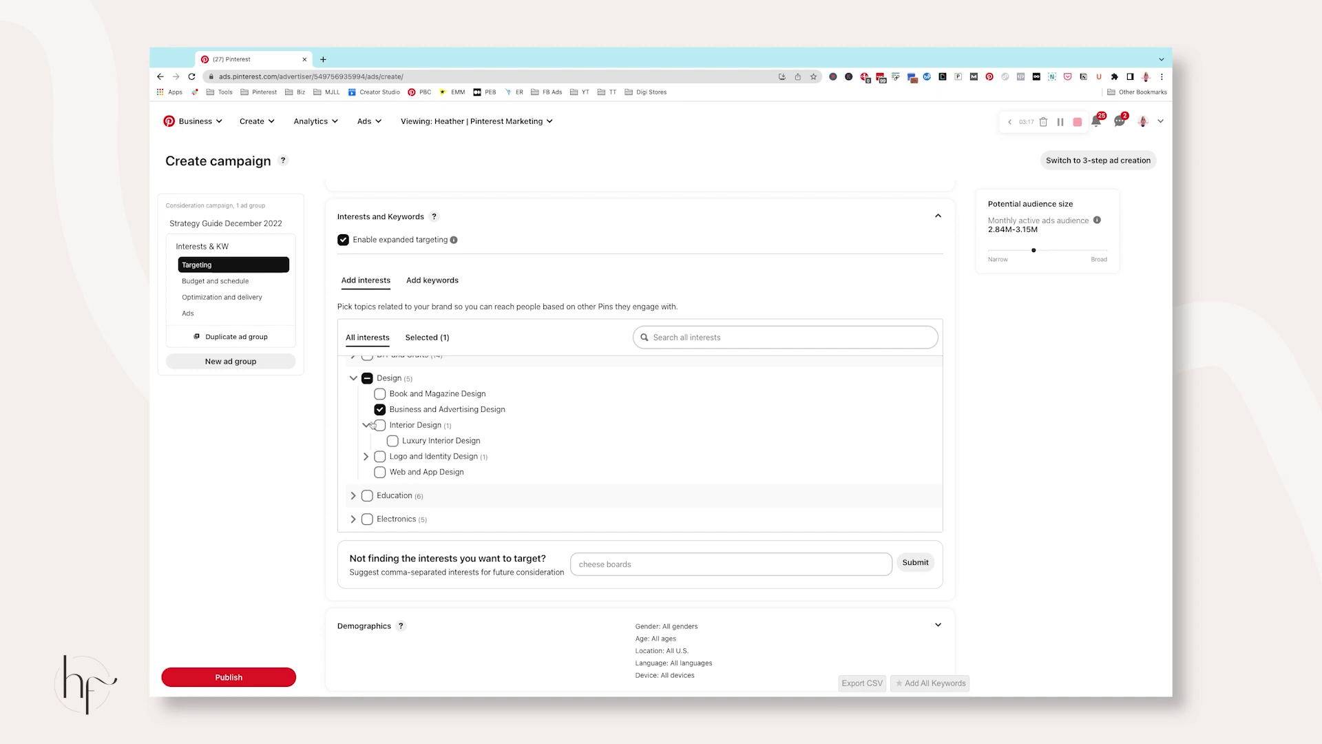
click(366, 456)
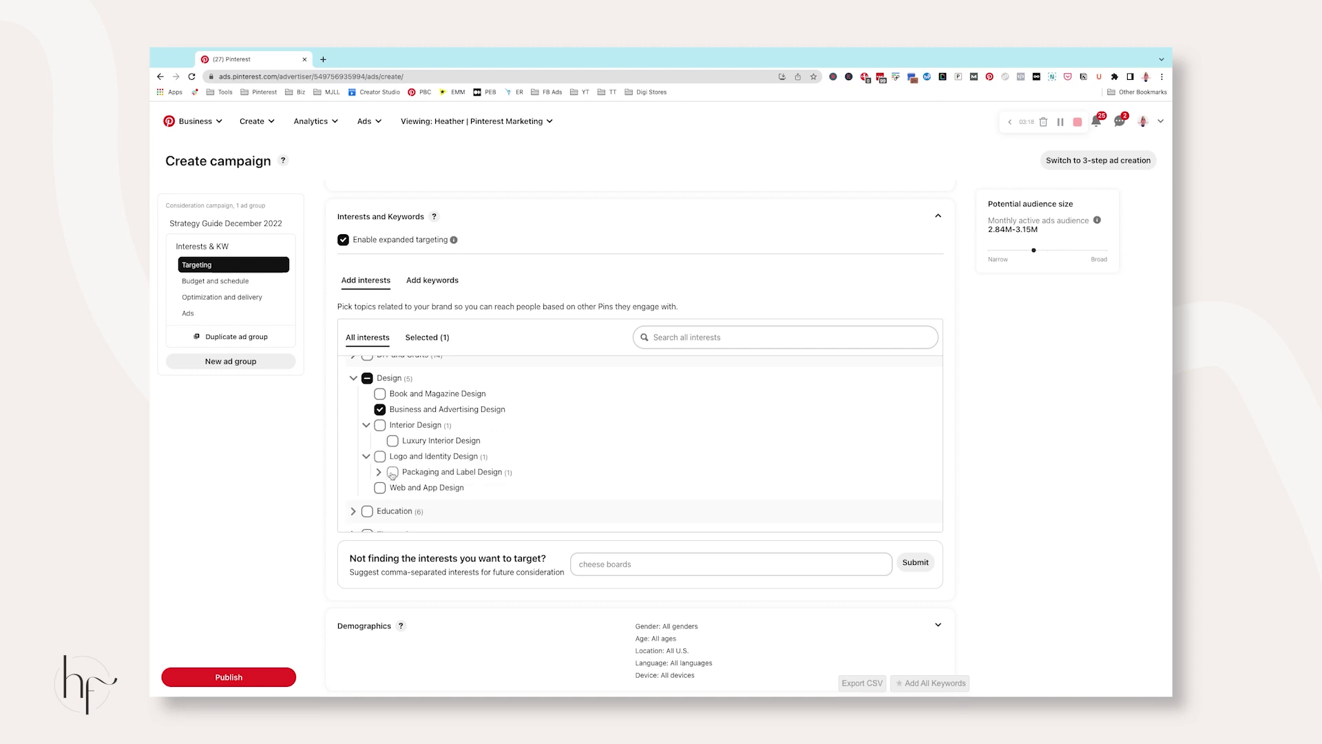
click(379, 472)
click(392, 487)
click(406, 487)
click(418, 503)
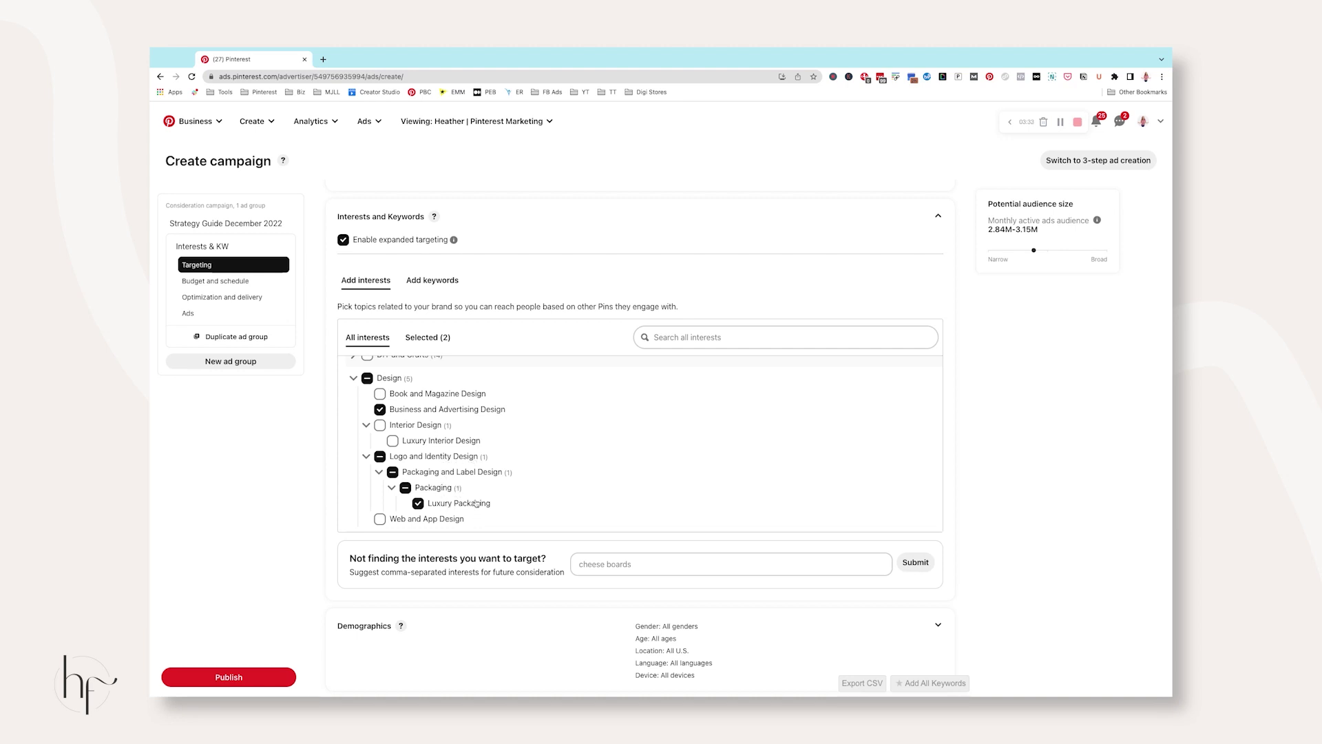
Remove Business and Advertising Design, leave only Luxury Packaging targeted, and check the potential audience size.
scroll(515, 466, up, 1)
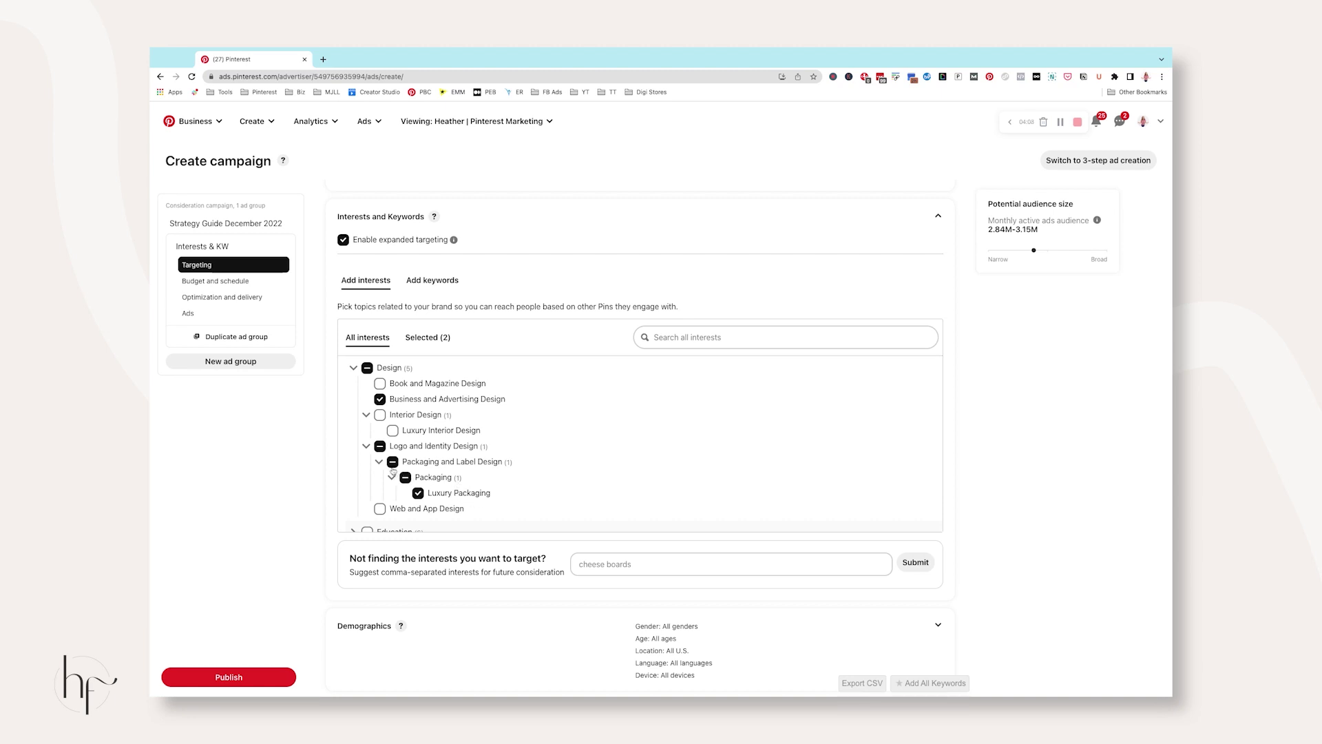
click(378, 400)
click(393, 462)
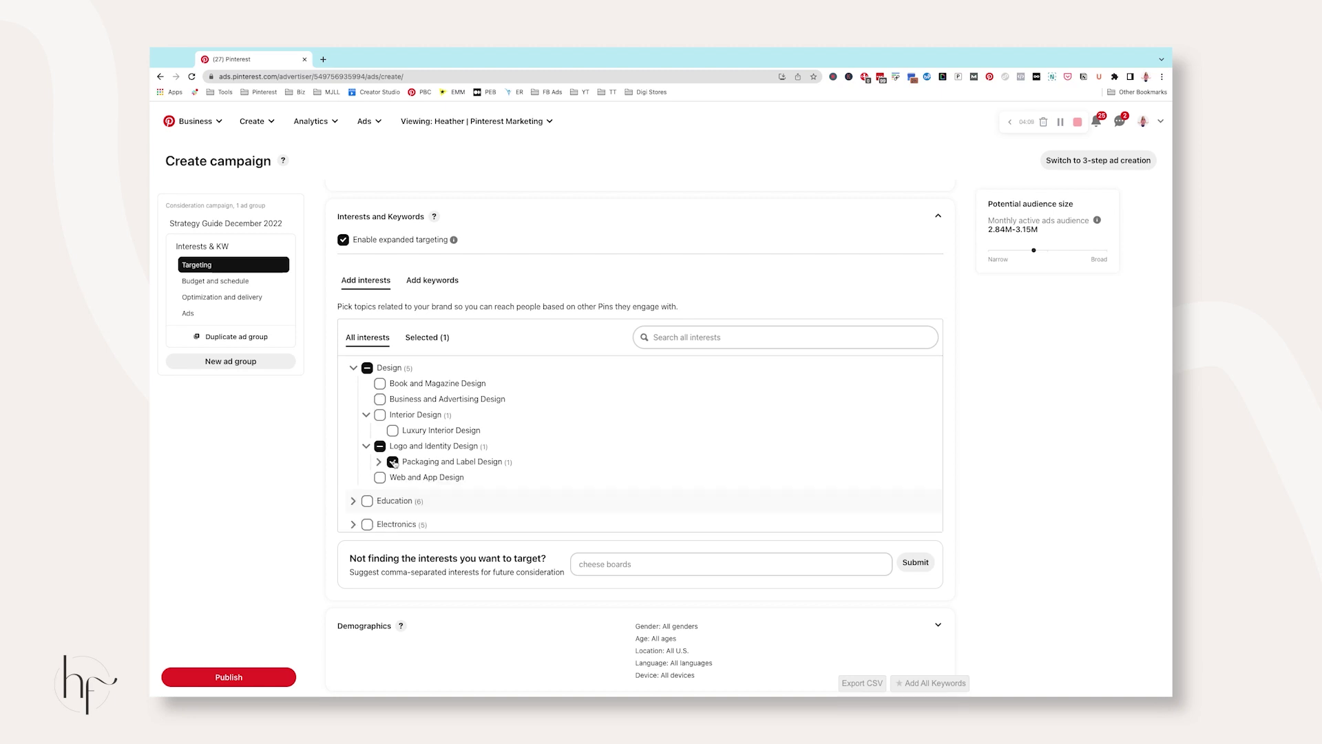
click(379, 462)
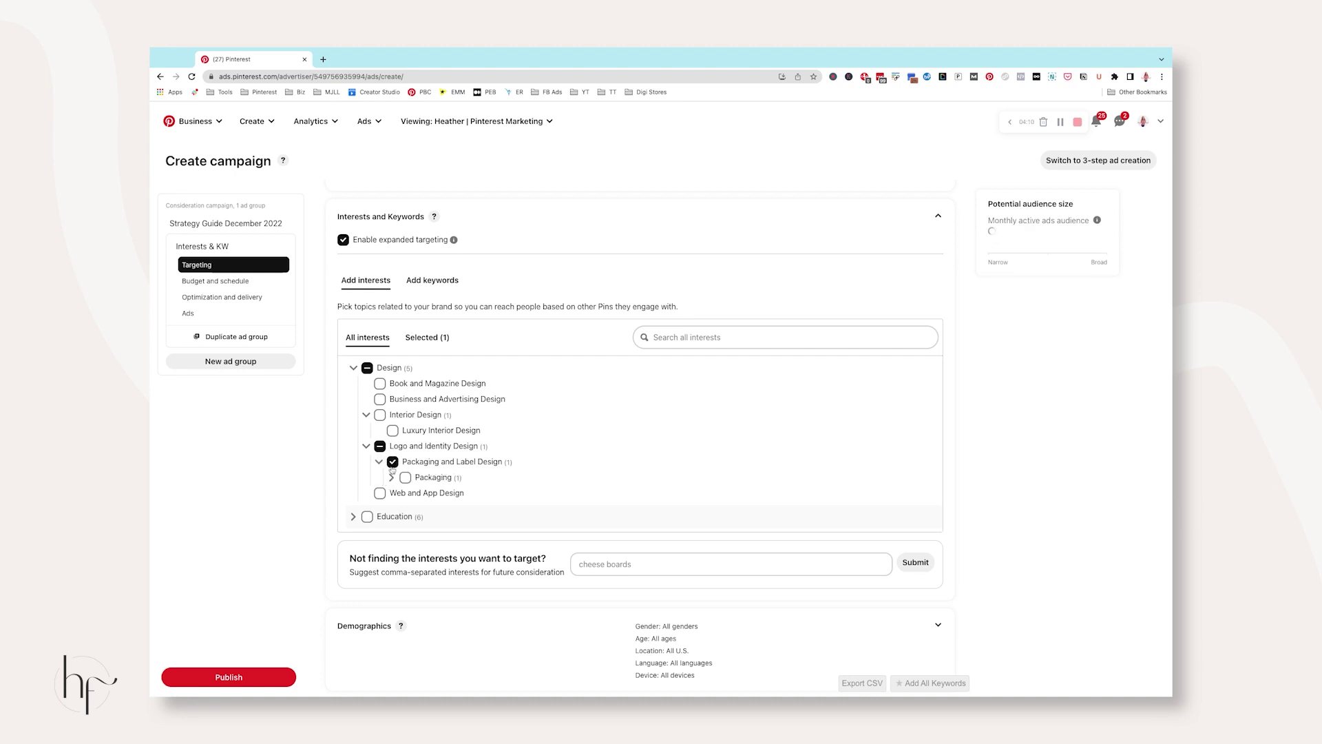
click(391, 477)
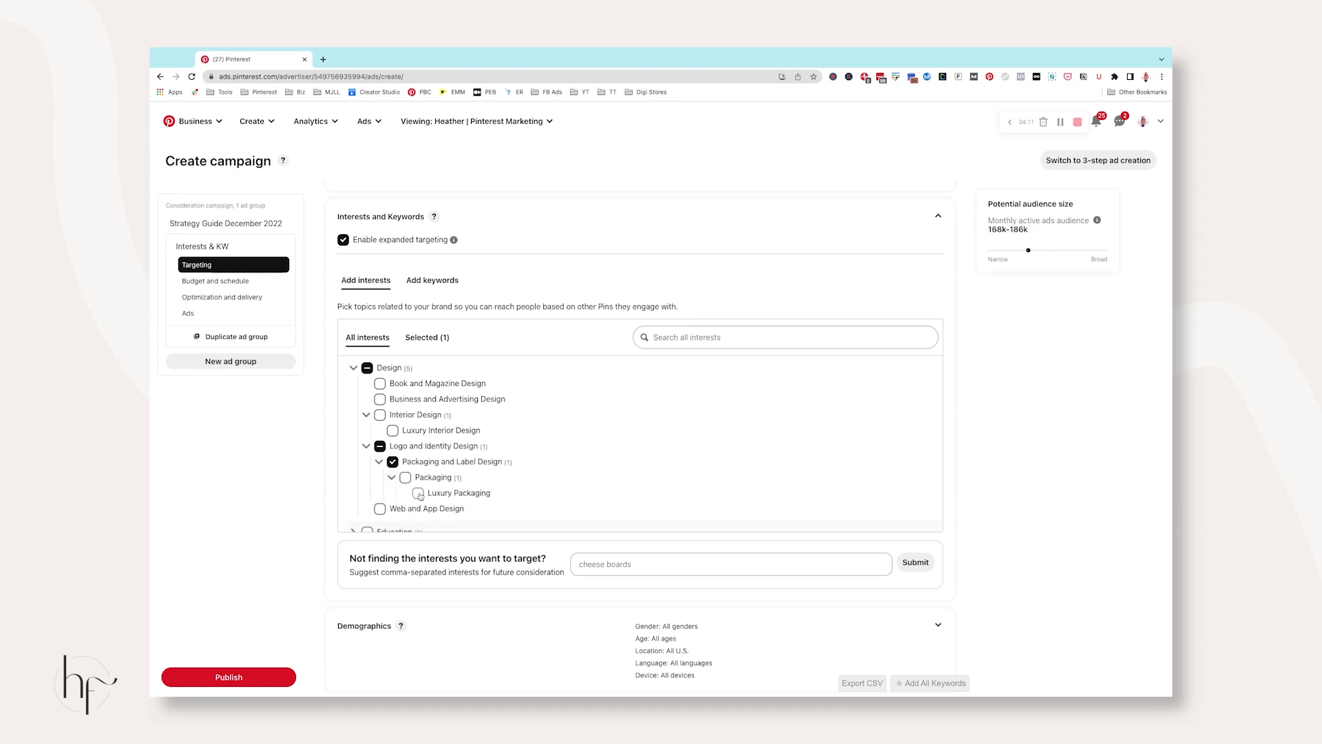
click(418, 494)
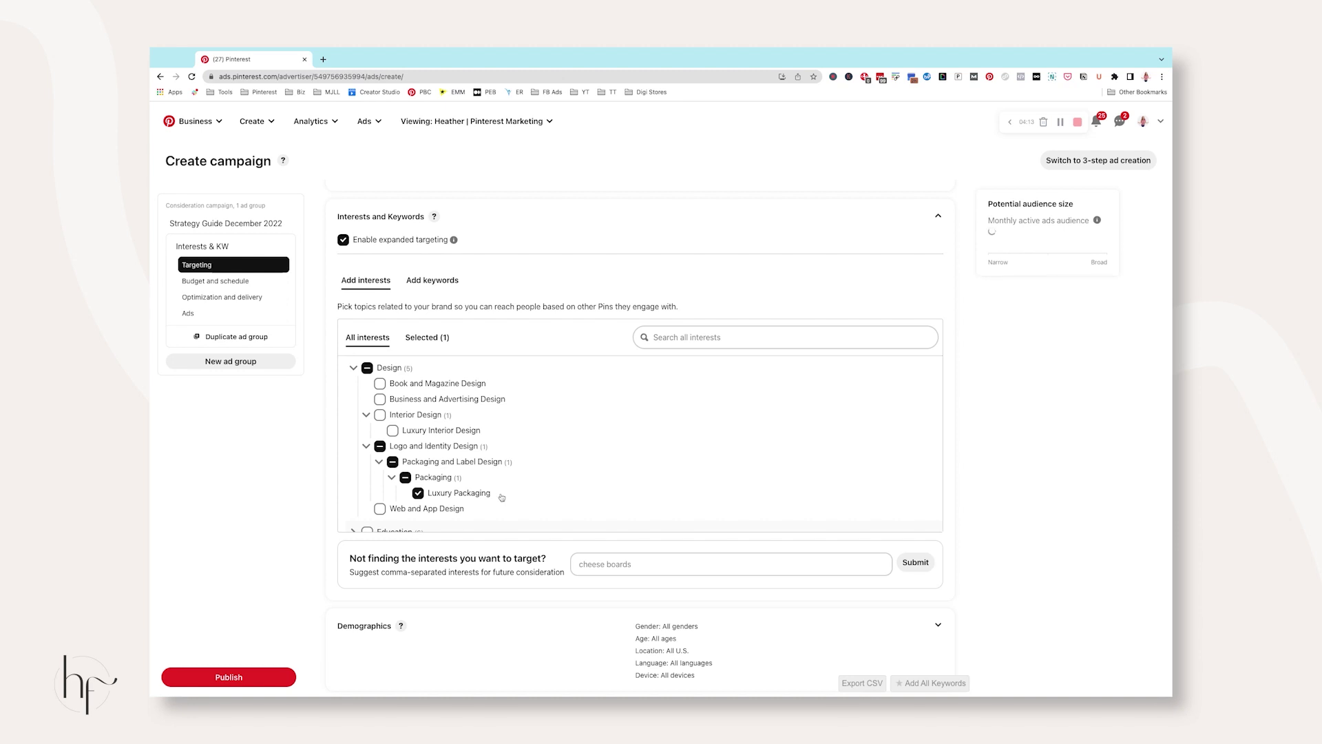
drag(1010, 233, 990, 248)
Add Business and Advertising Design back to the targeted interests and check the potential audience size again.
click(382, 400)
click(393, 430)
click(394, 430)
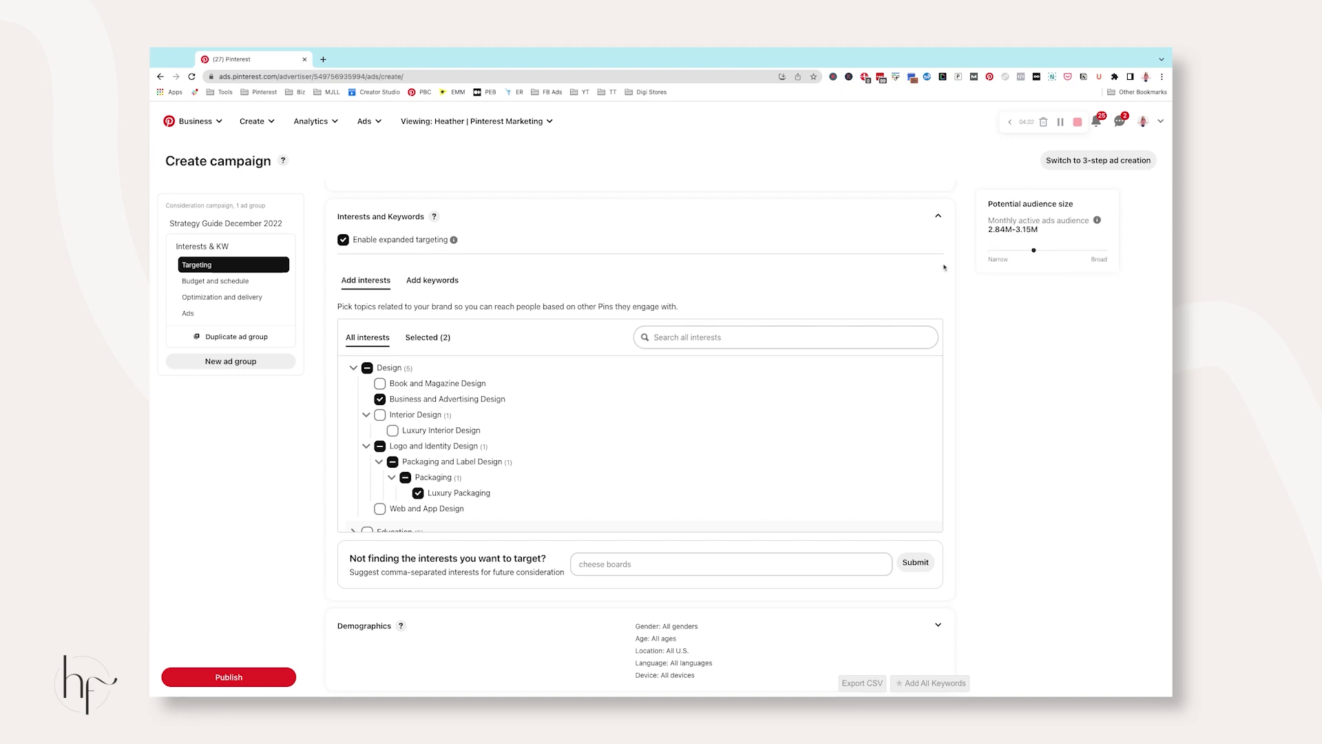
drag(1032, 230, 993, 230)
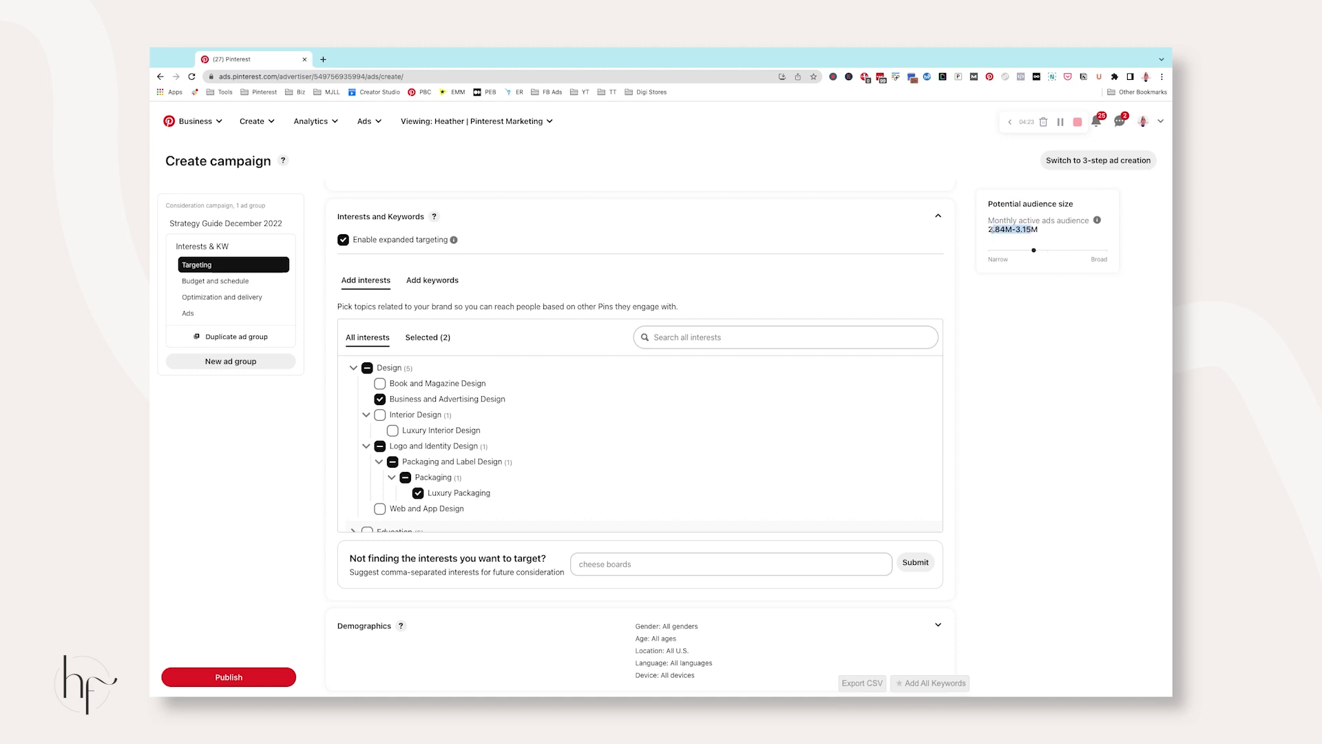
Add Luxury Interior Design, Book and Magazine Design, and Web and App Design to the targeted interests.
click(393, 430)
click(381, 384)
click(379, 508)
scroll(561, 447, down, 1)
scroll(545, 442, up, 1)
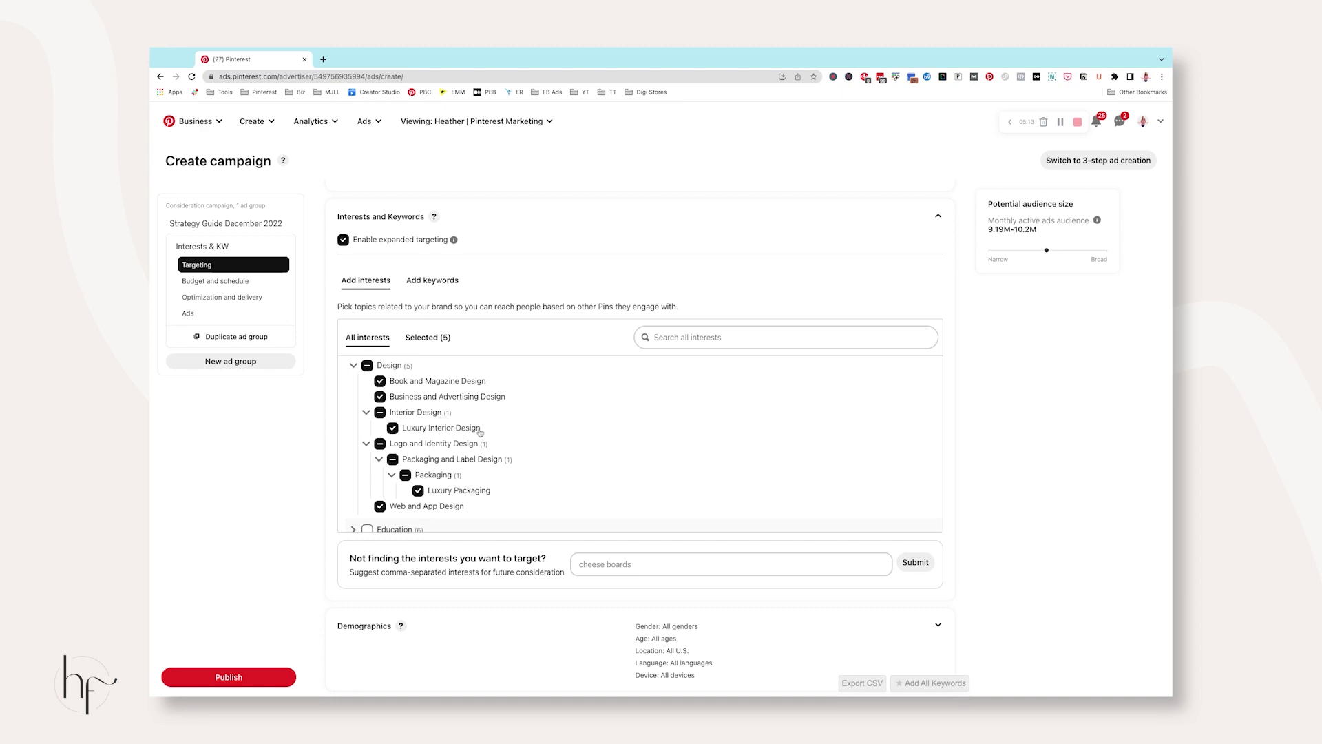
scroll(413, 413, down, 1)
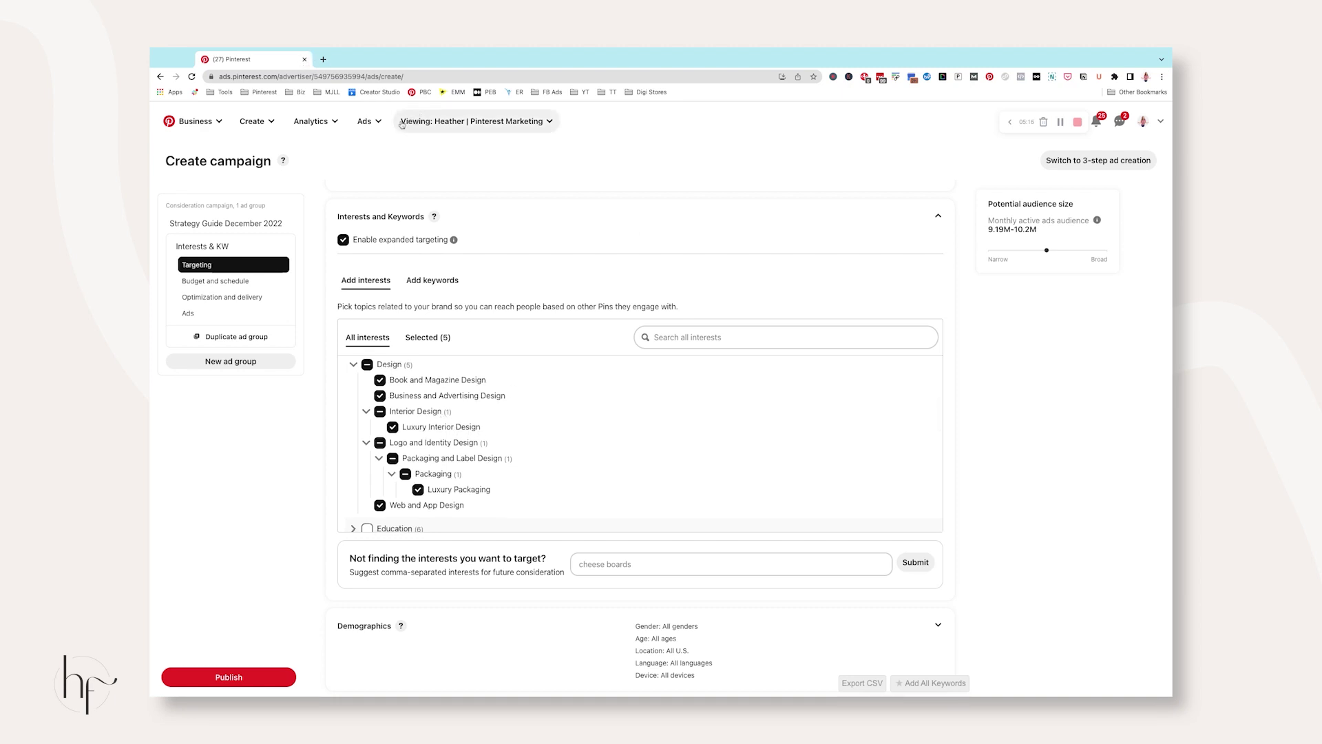
Open the ads reporting in a new tab and view the ad groups of the "Strategy Guide | Static Ads" campaign.
click(368, 121)
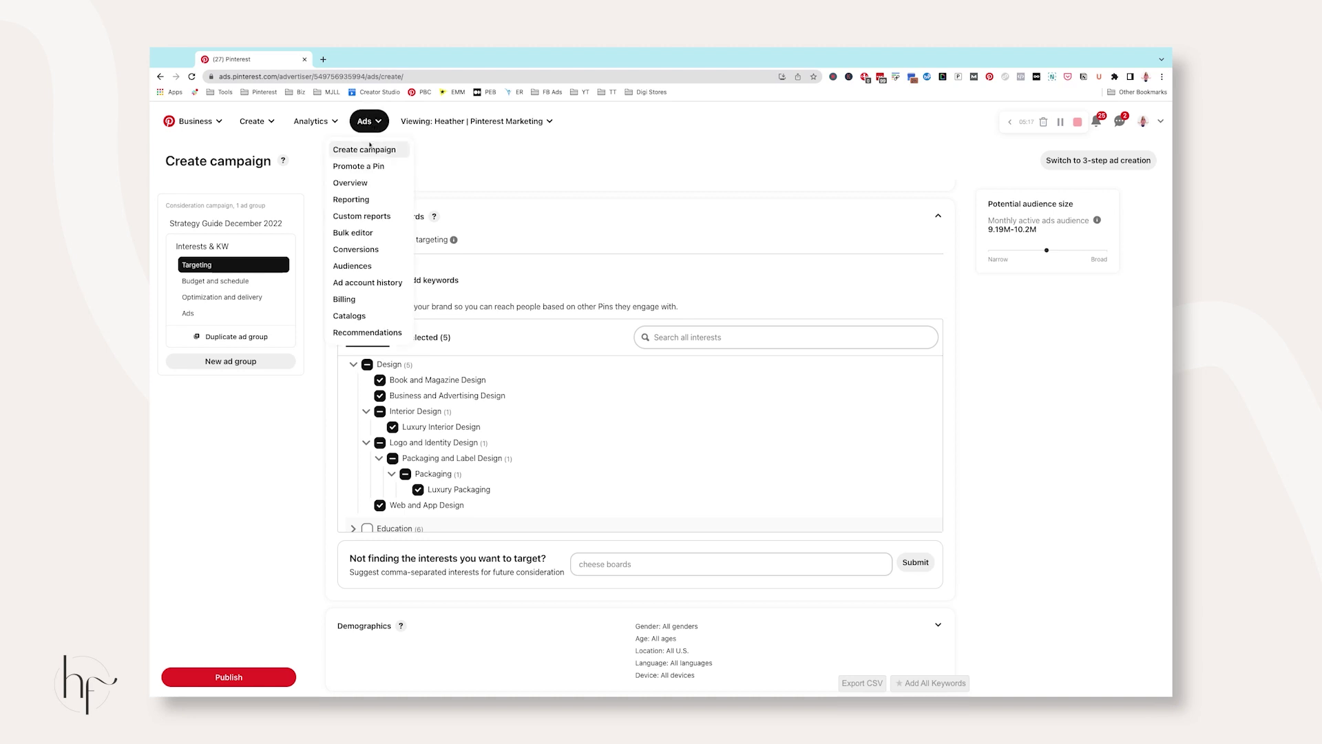
click(372, 201)
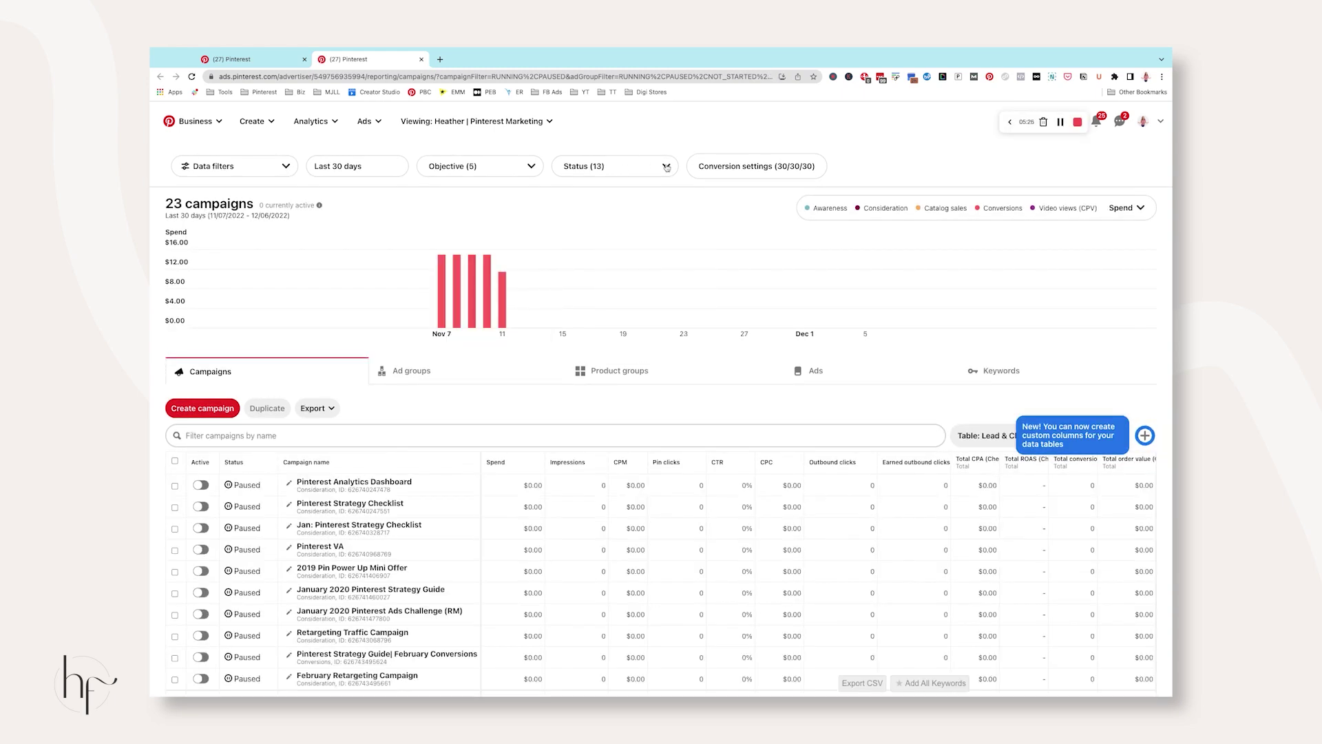
click(615, 176)
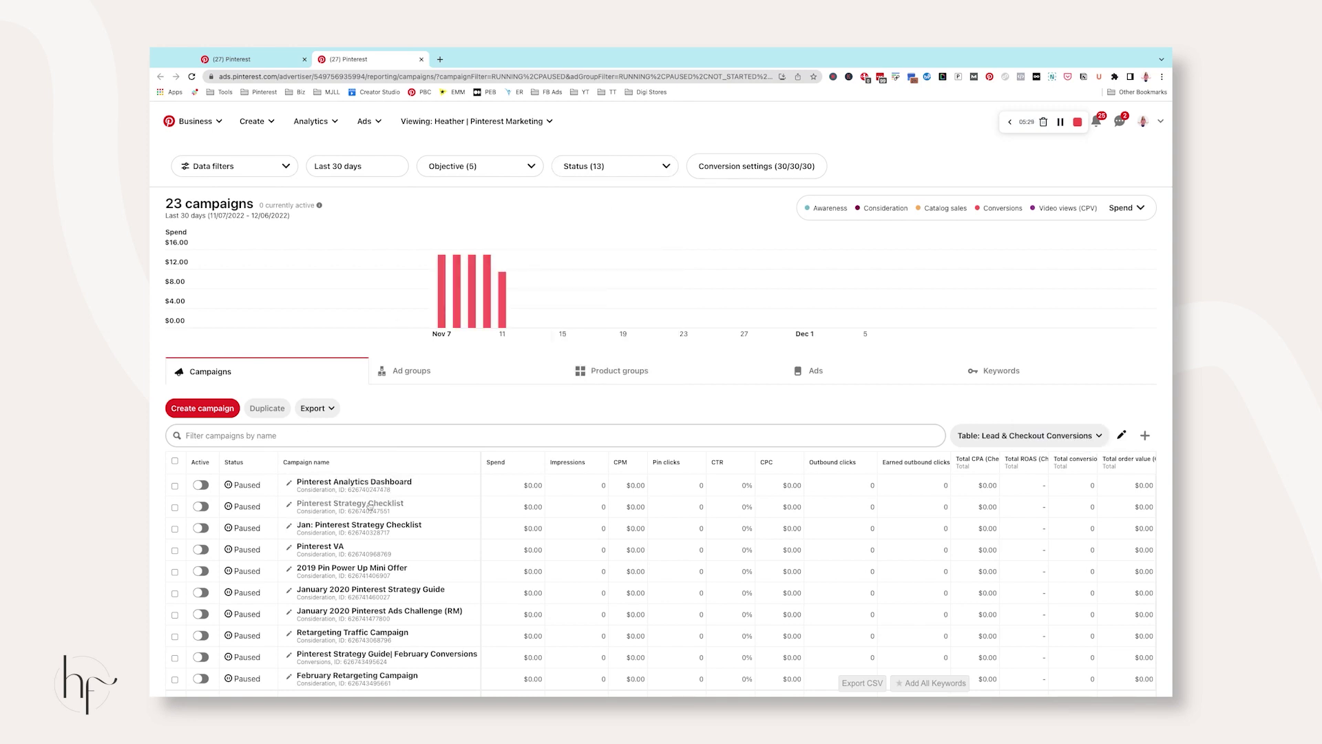
scroll(370, 509, down, 1)
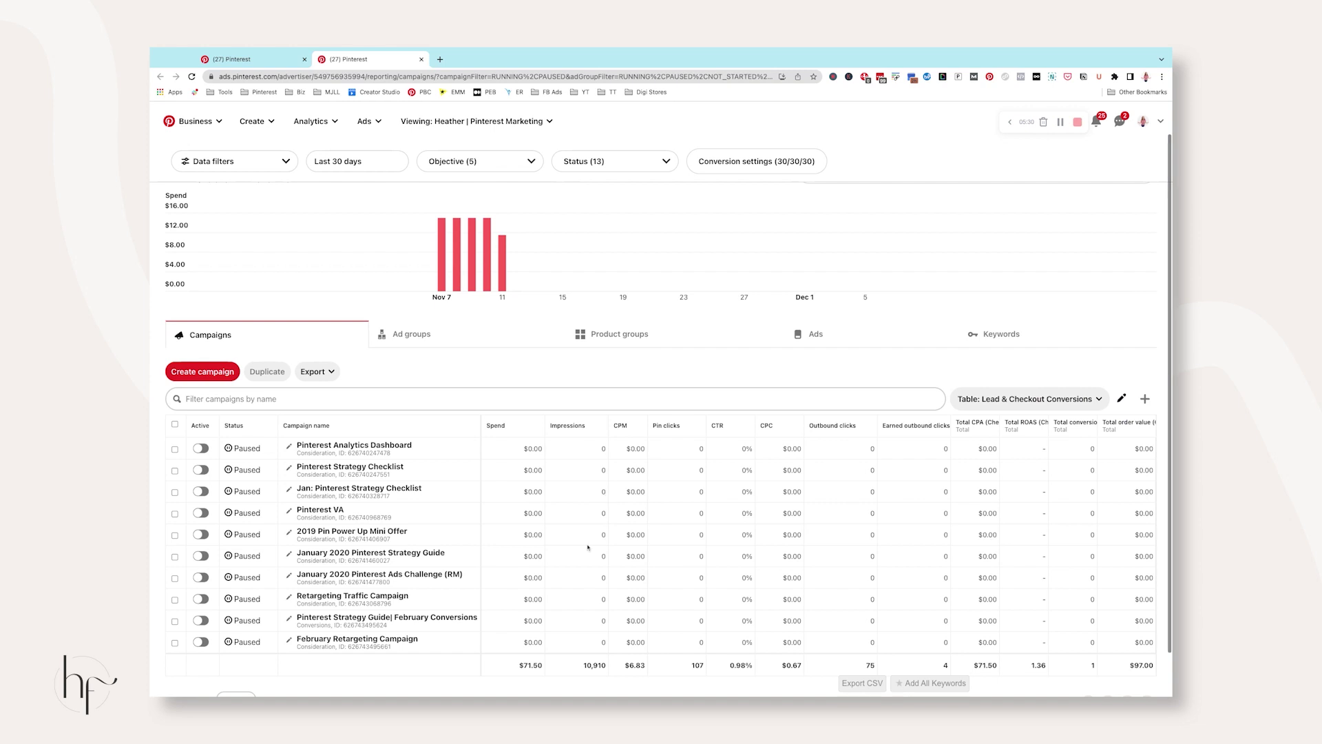
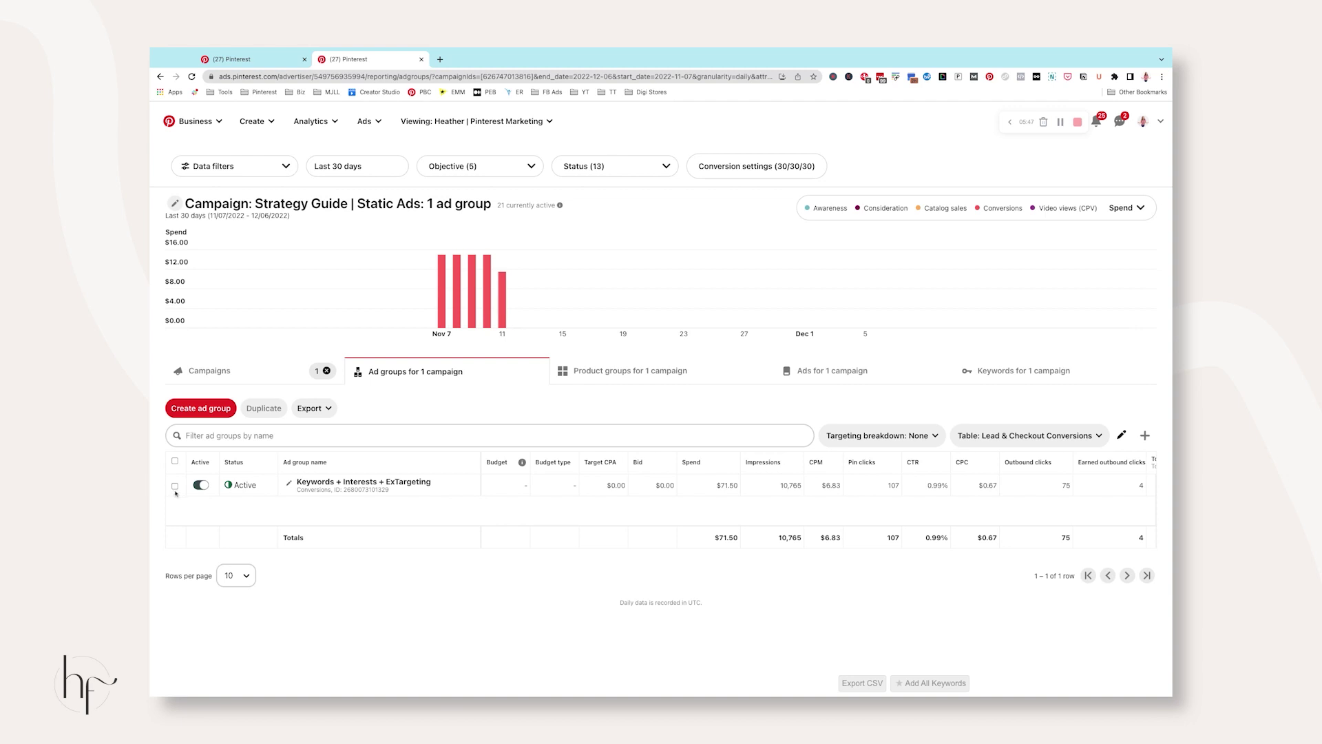
Break down the ad group's results by Interest and view the rows for each interest.
click(895, 437)
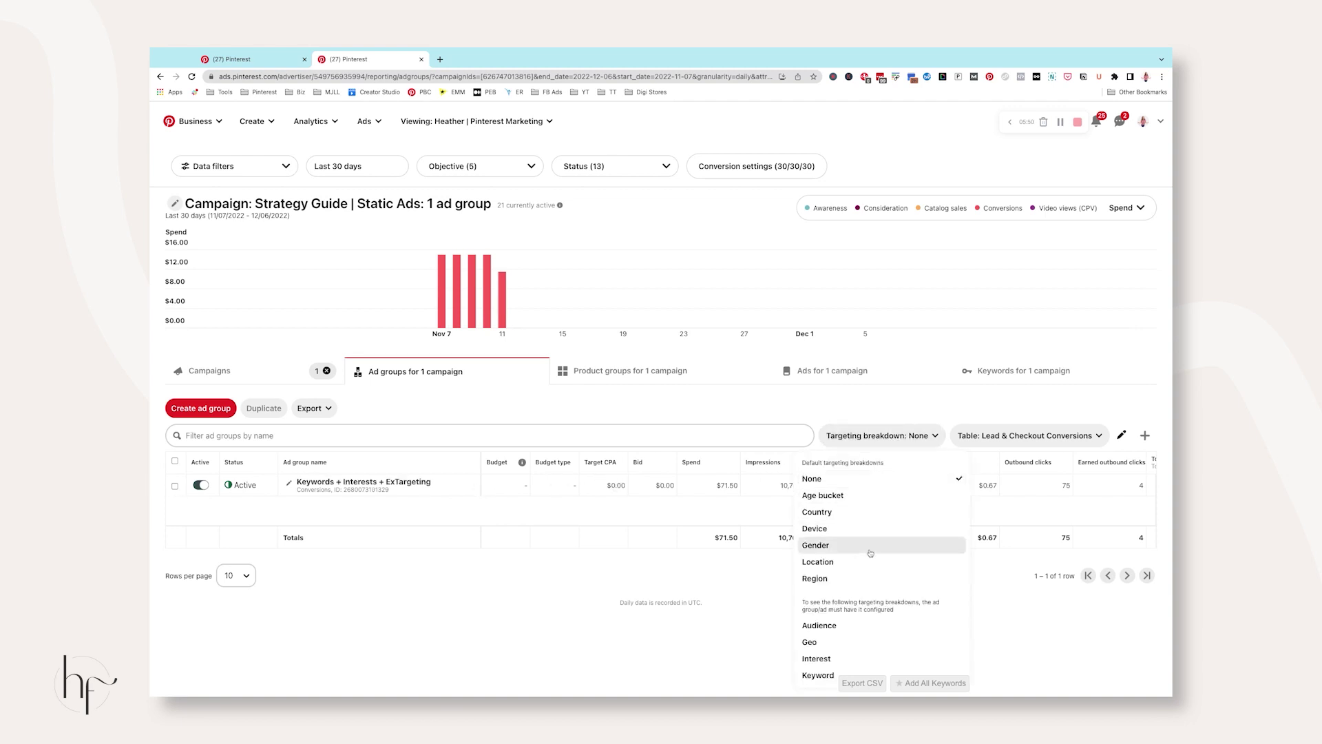
click(867, 659)
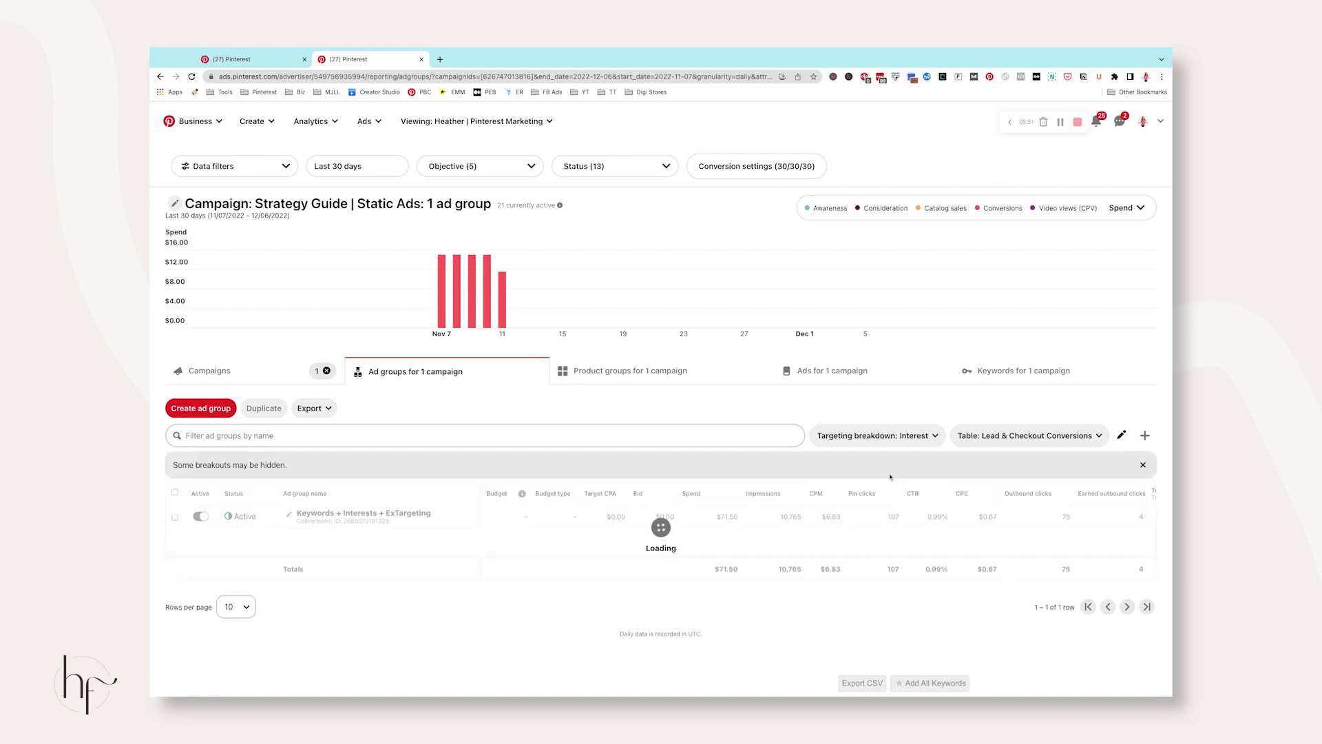
scroll(640, 509, down, 2)
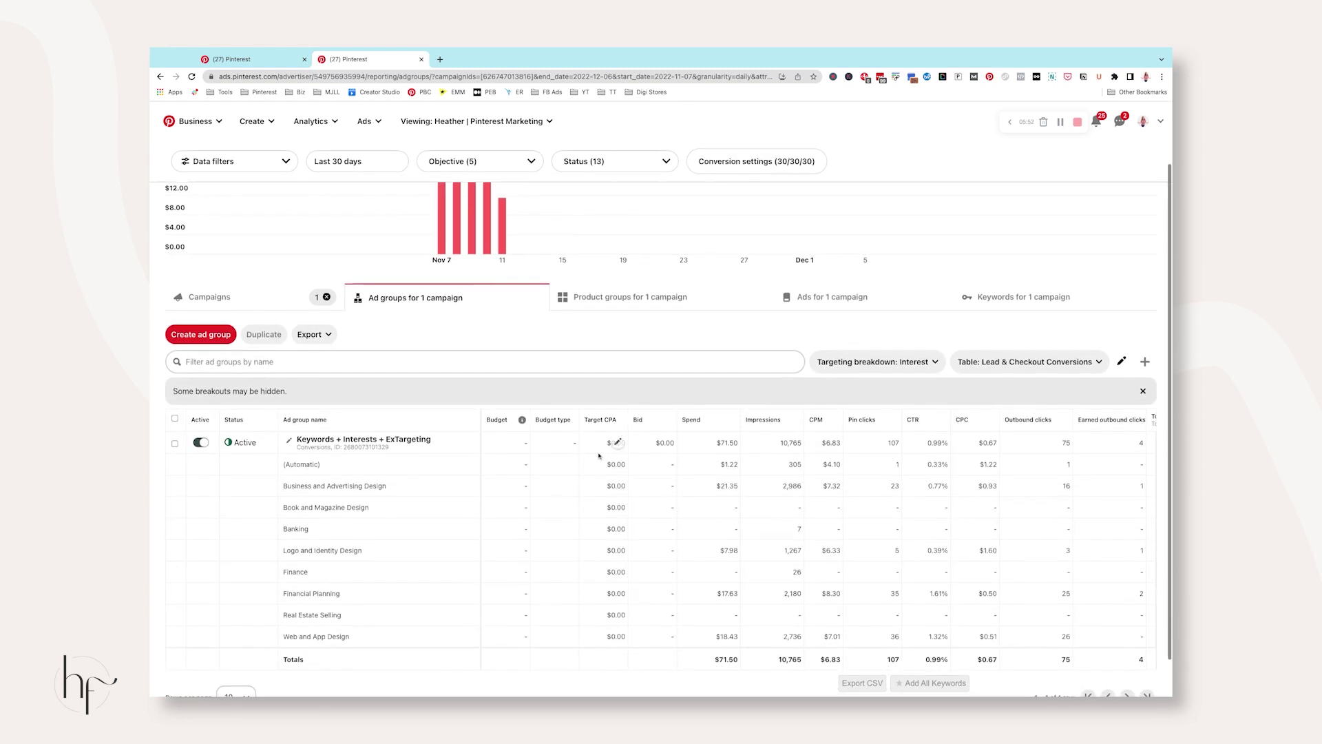
scroll(517, 441, down, 1)
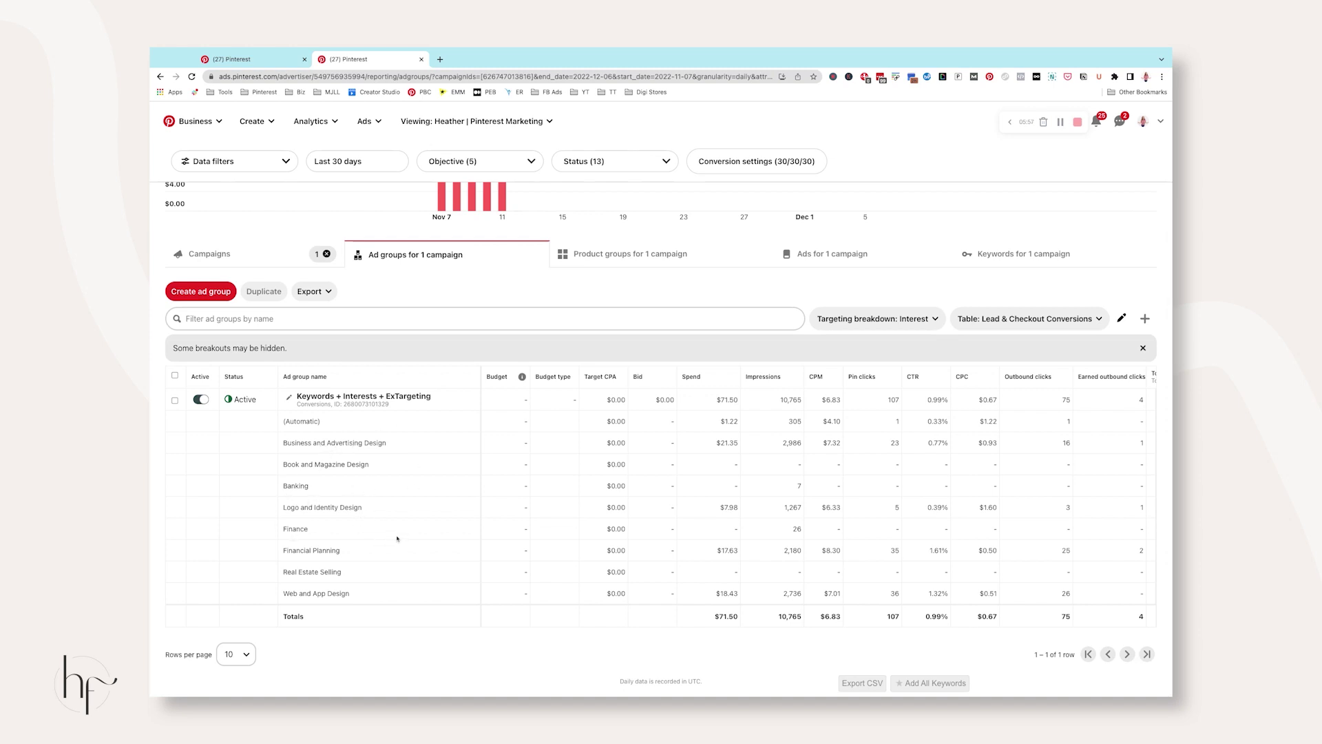
Examine the finance-related interest rows across the metrics, including Financial Planning's total conversions.
drag(286, 532, 316, 533)
click(320, 554)
click(331, 571)
click(339, 536)
scroll(689, 534, right, 5)
scroll(708, 531, right, 3)
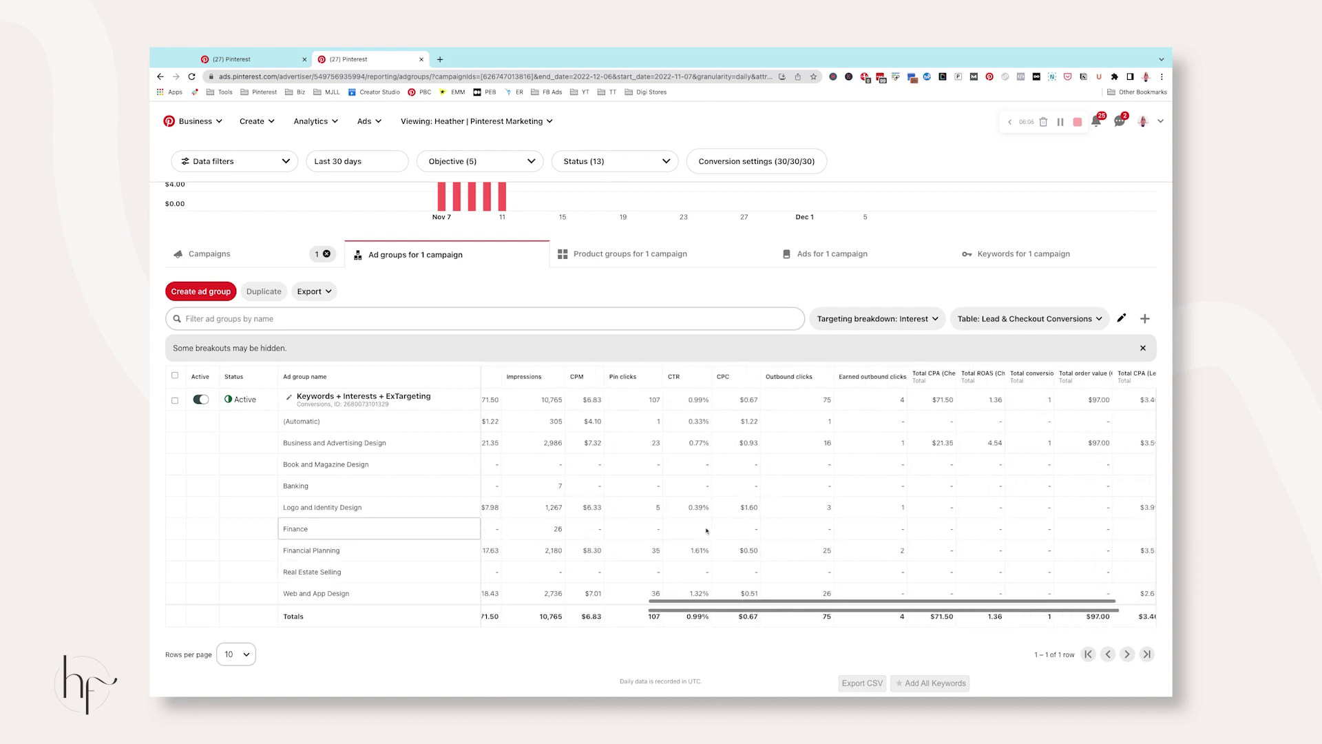
click(1141, 551)
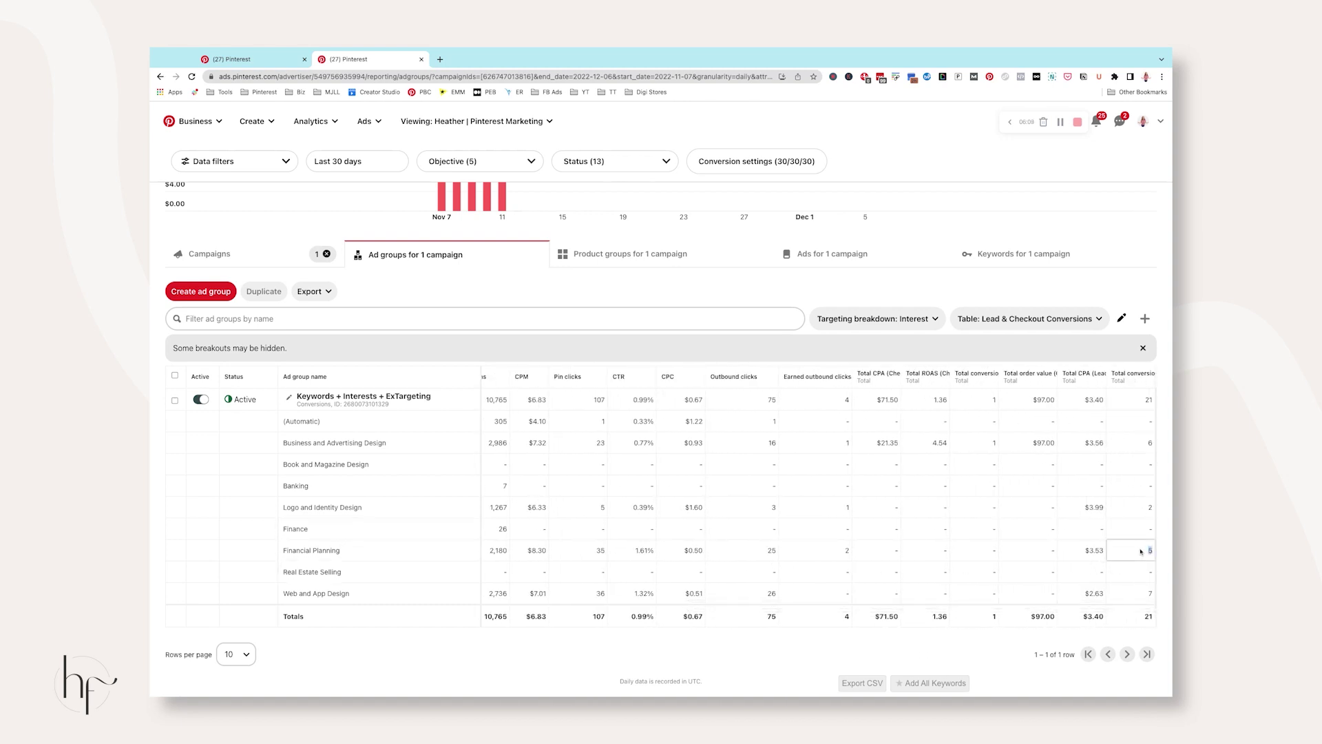
click(373, 551)
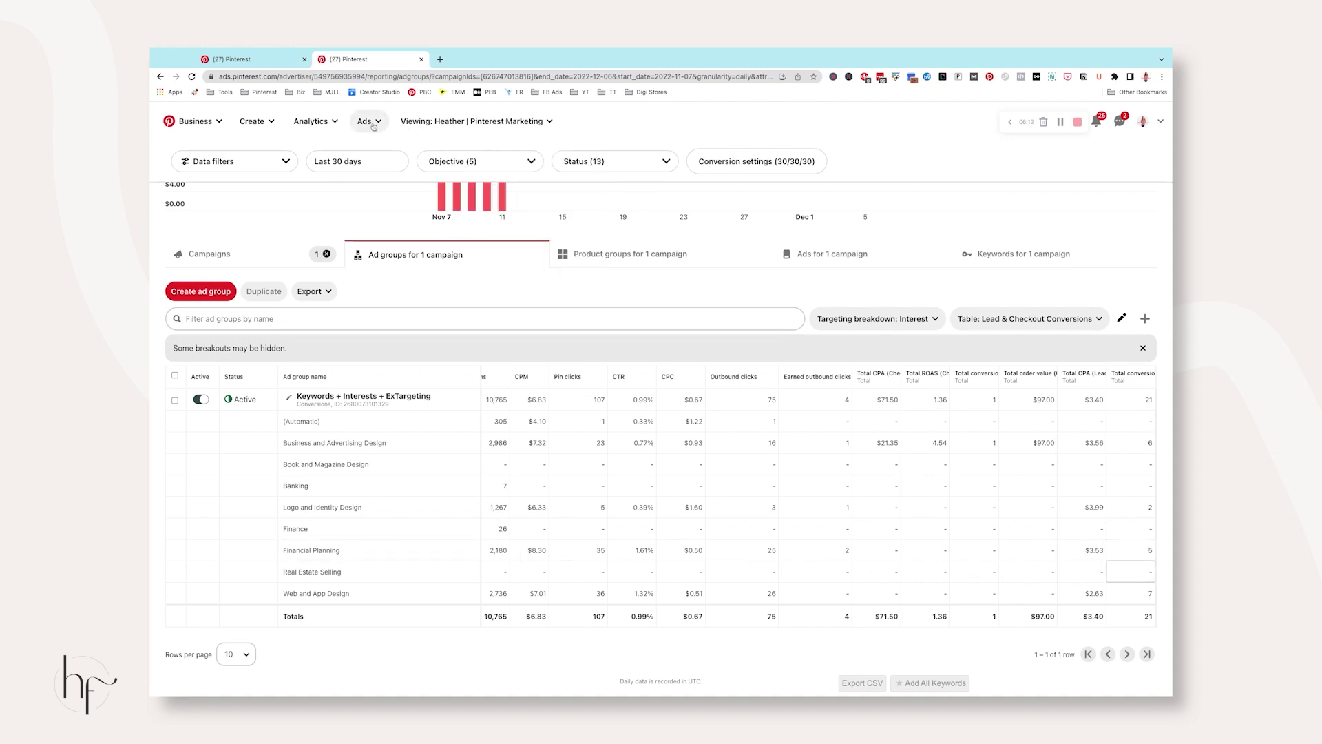
Set the report's date range to This year and examine the Web and App Design interest's total conversions.
click(338, 163)
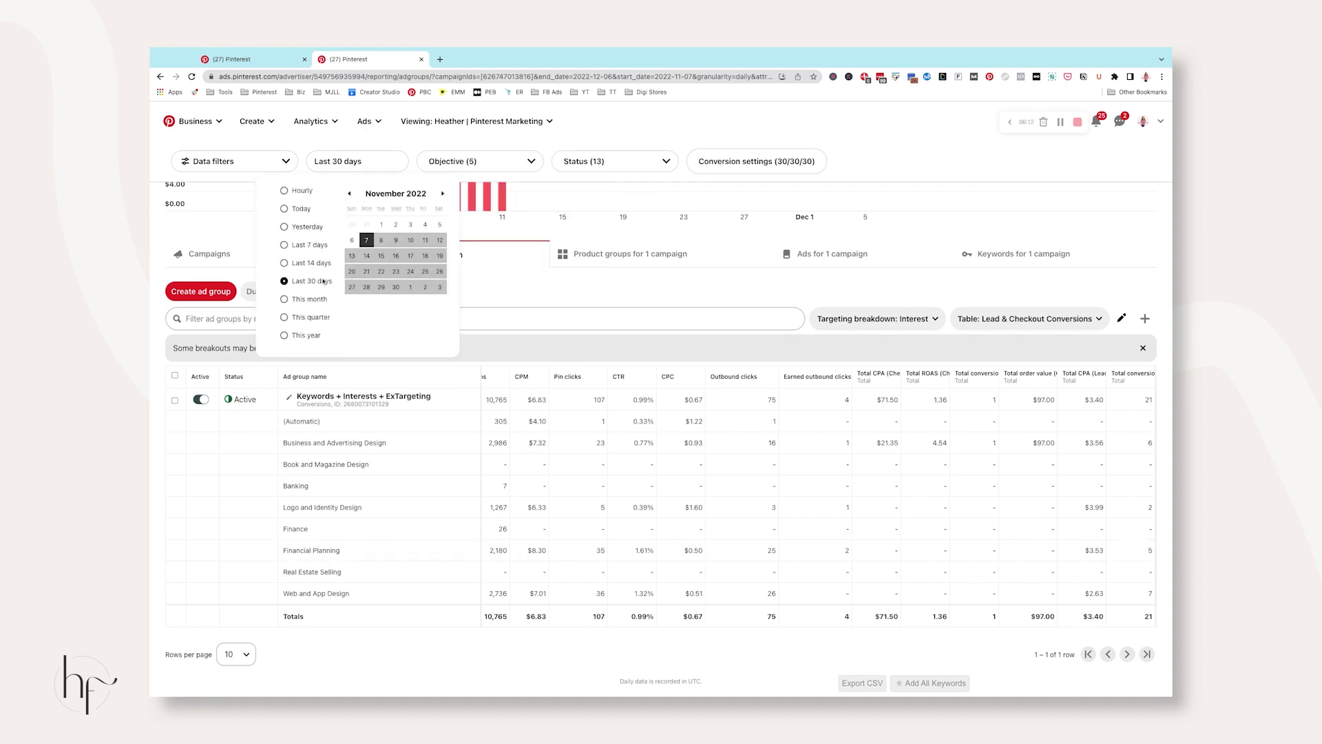
click(303, 335)
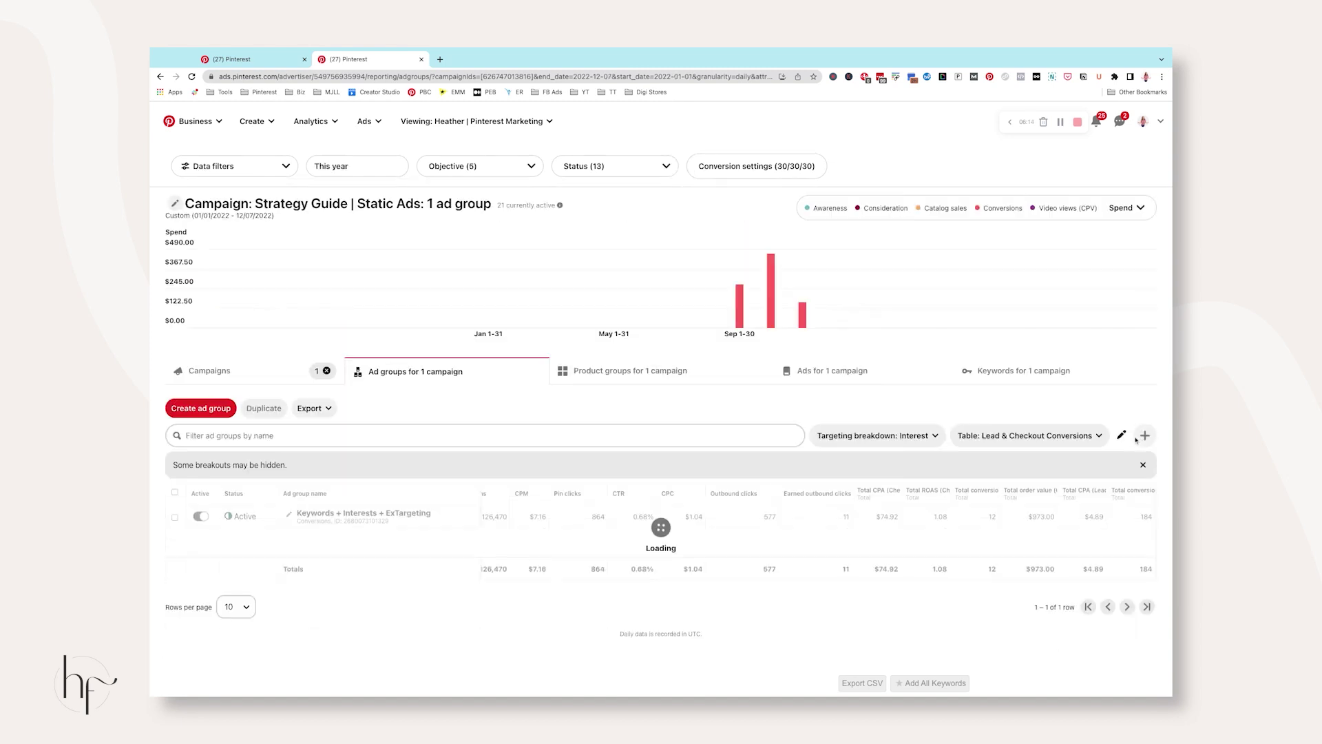
scroll(1100, 491, down, 3)
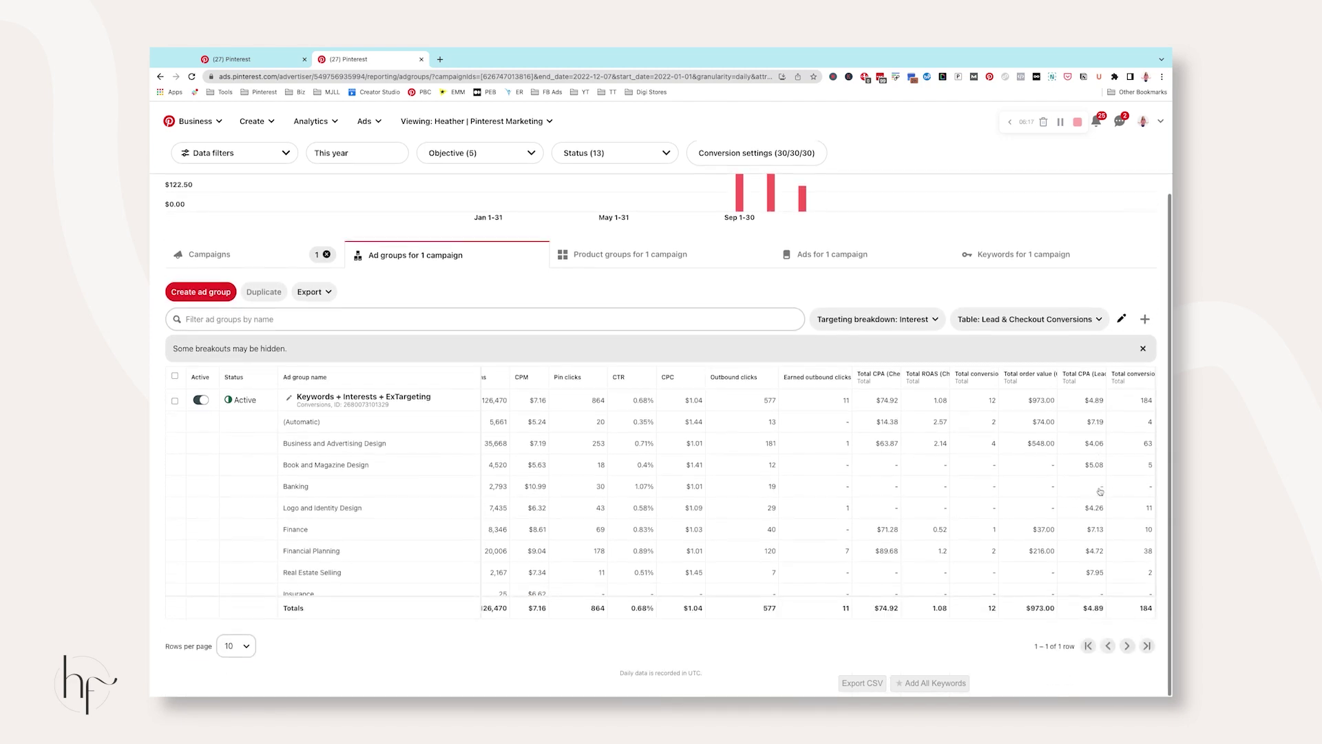
scroll(657, 514, down, 2)
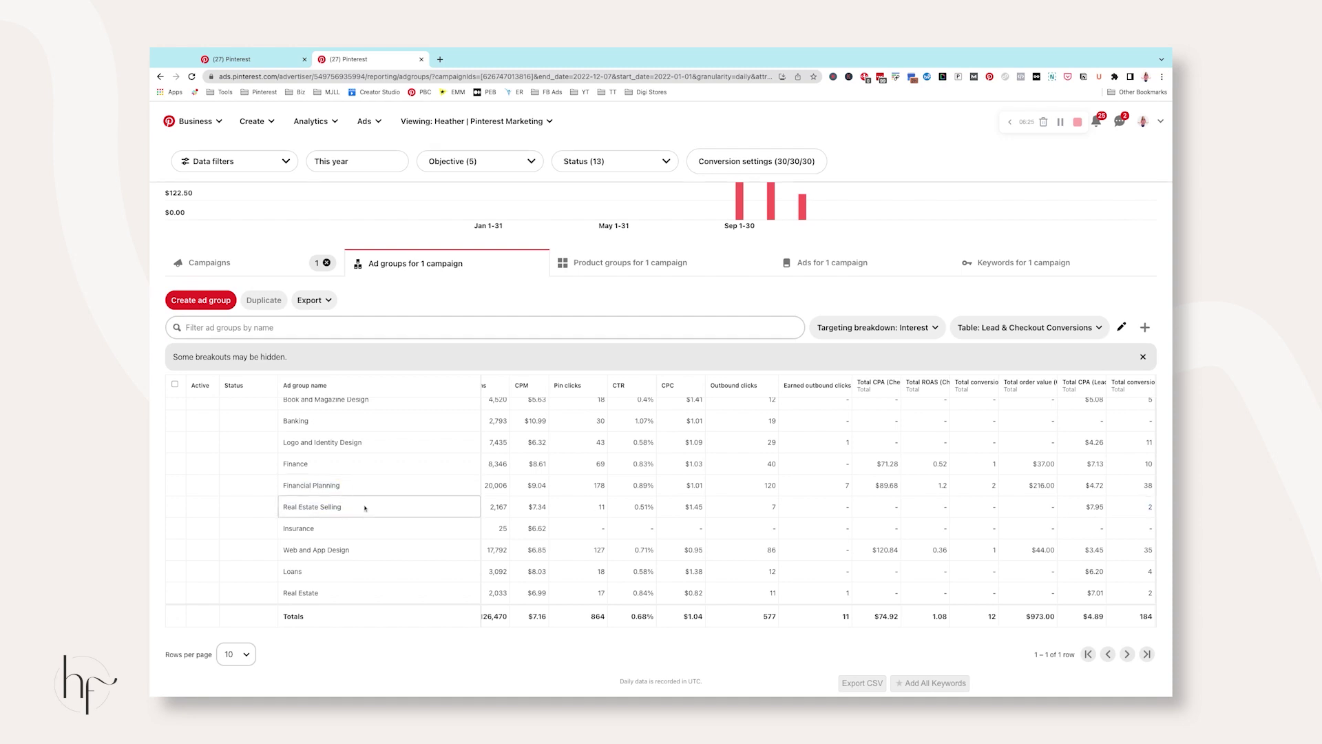
triple_click(401, 551)
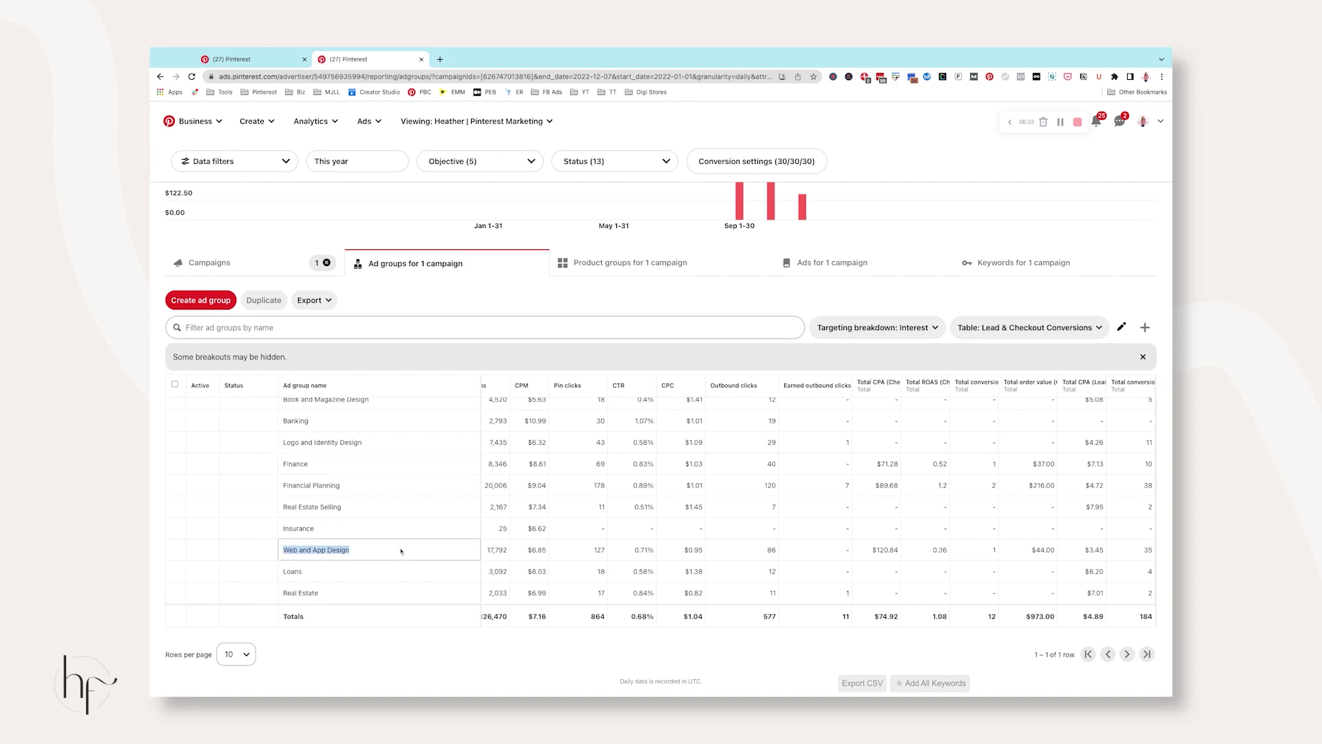
double_click(1148, 550)
click(351, 552)
Return to the campaign draft, view the selected interests, and open the keyword targeting of the ad group.
key(ctrl+shift+Tab)
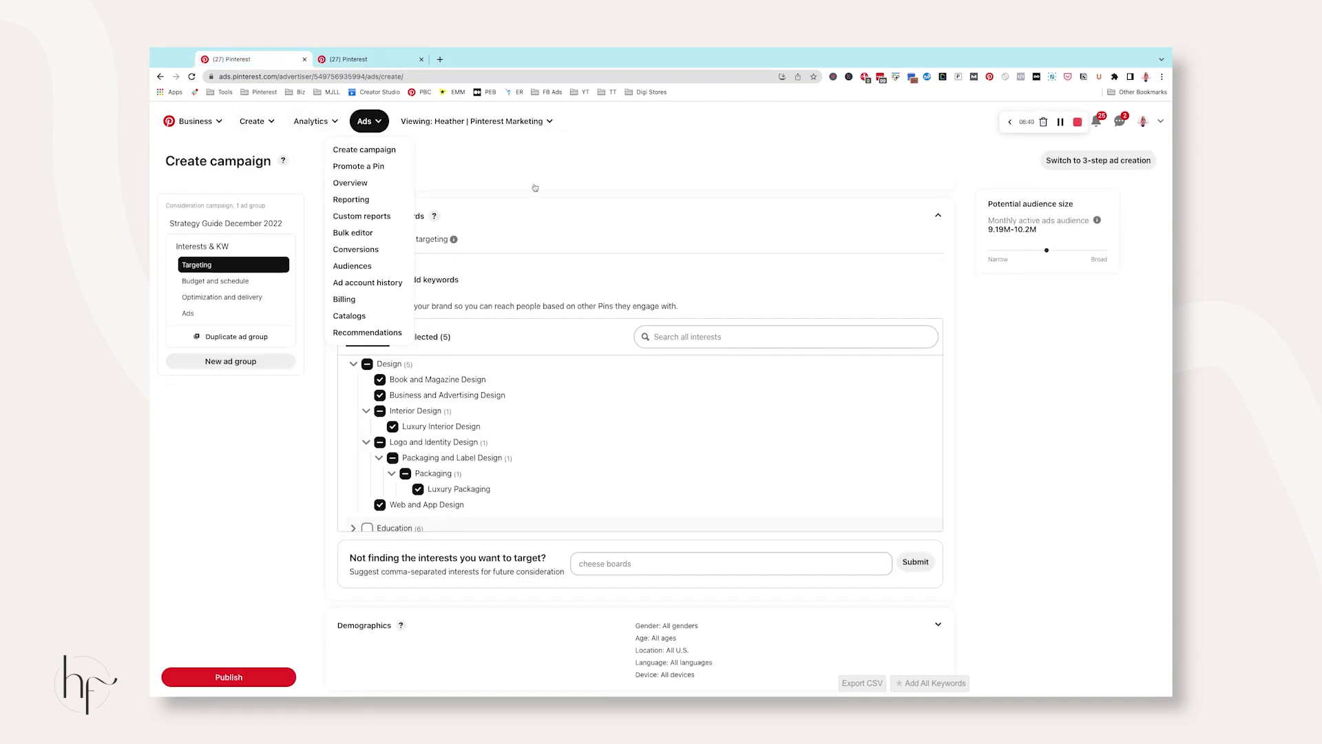
key(ctrl+Tab)
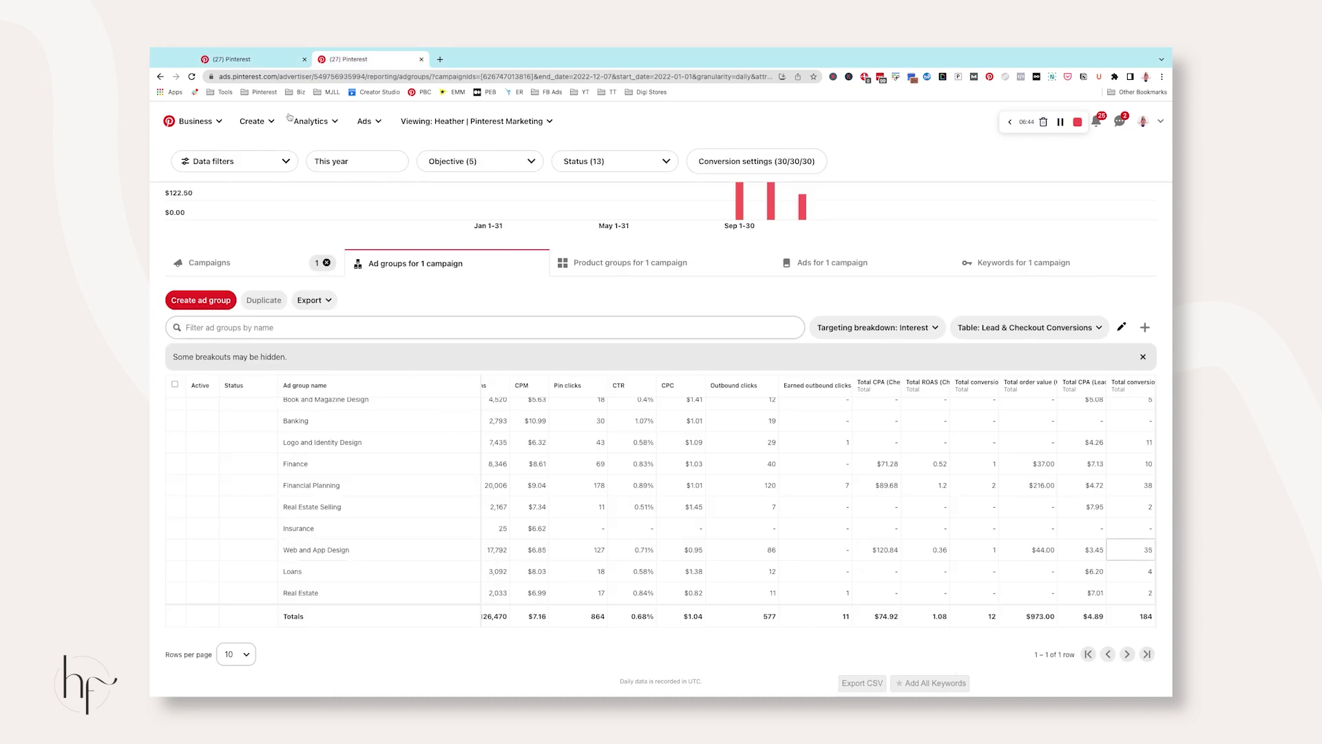
click(246, 62)
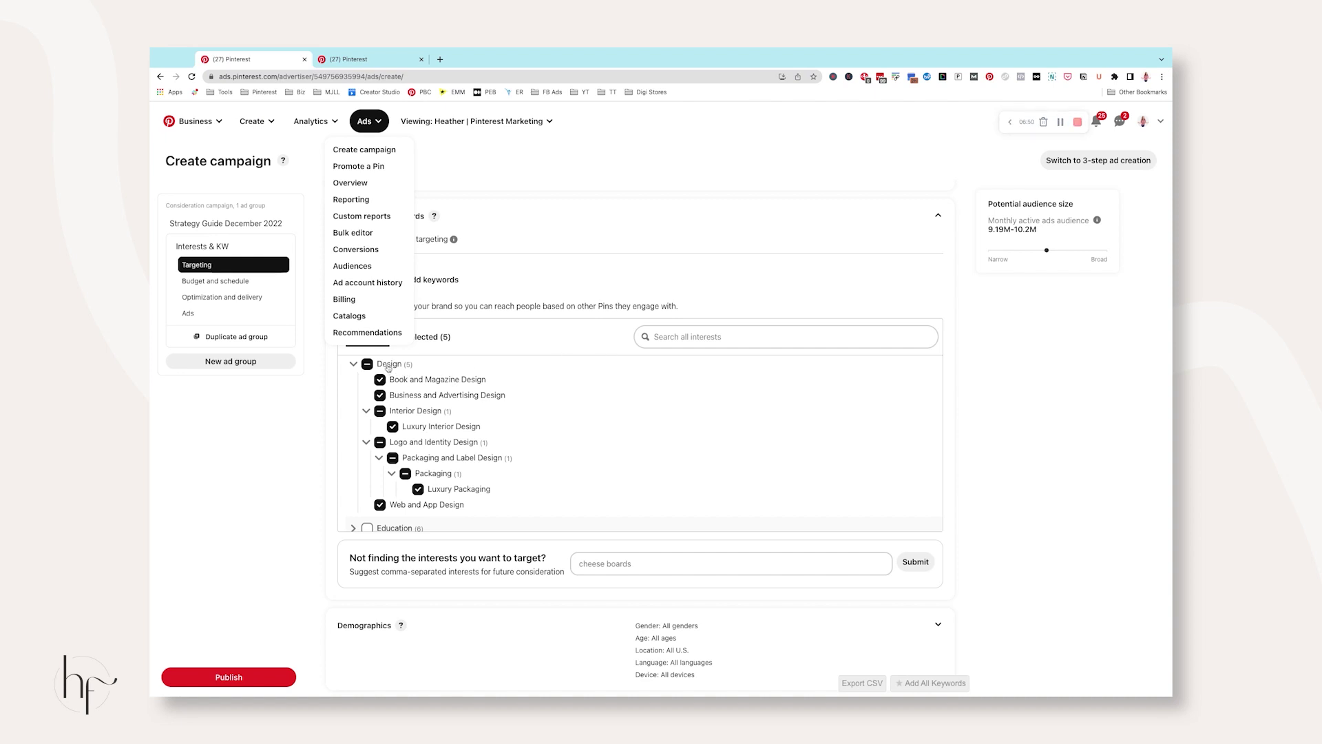
scroll(413, 382, up, 2)
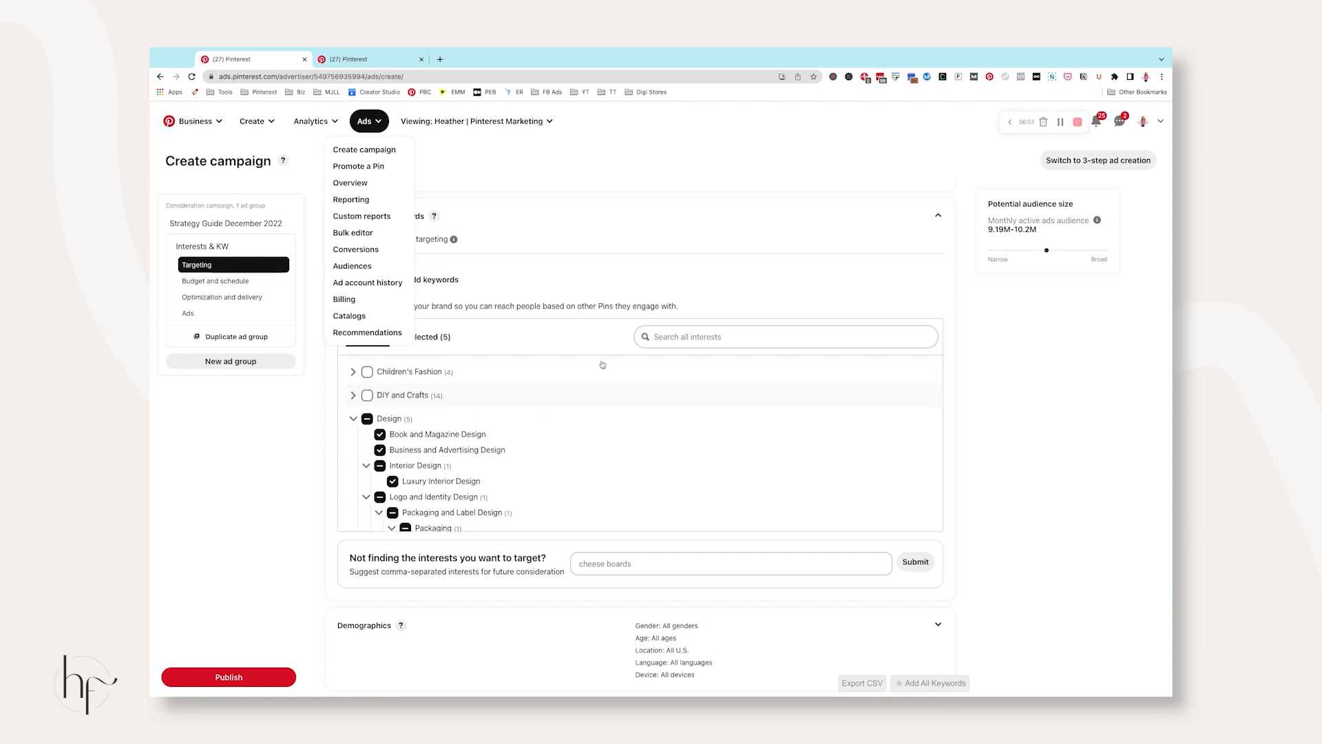
click(976, 360)
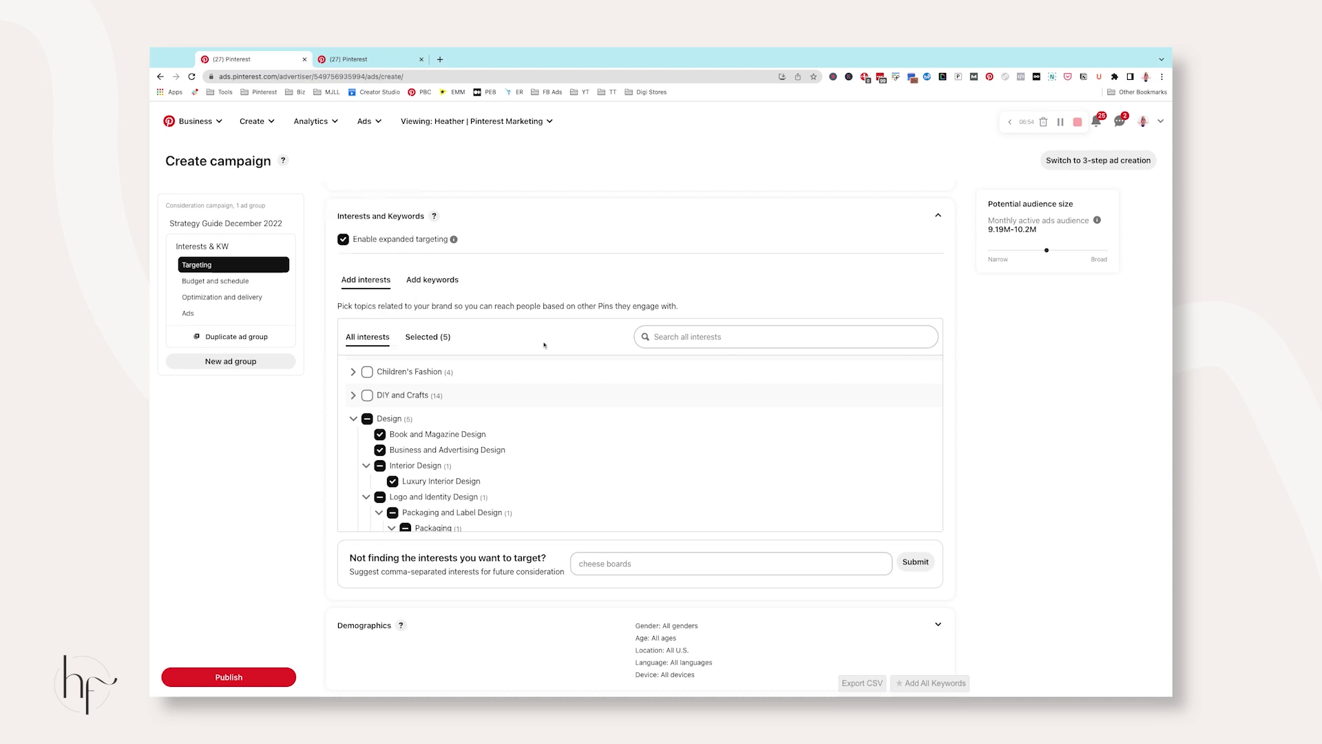
click(428, 337)
click(432, 280)
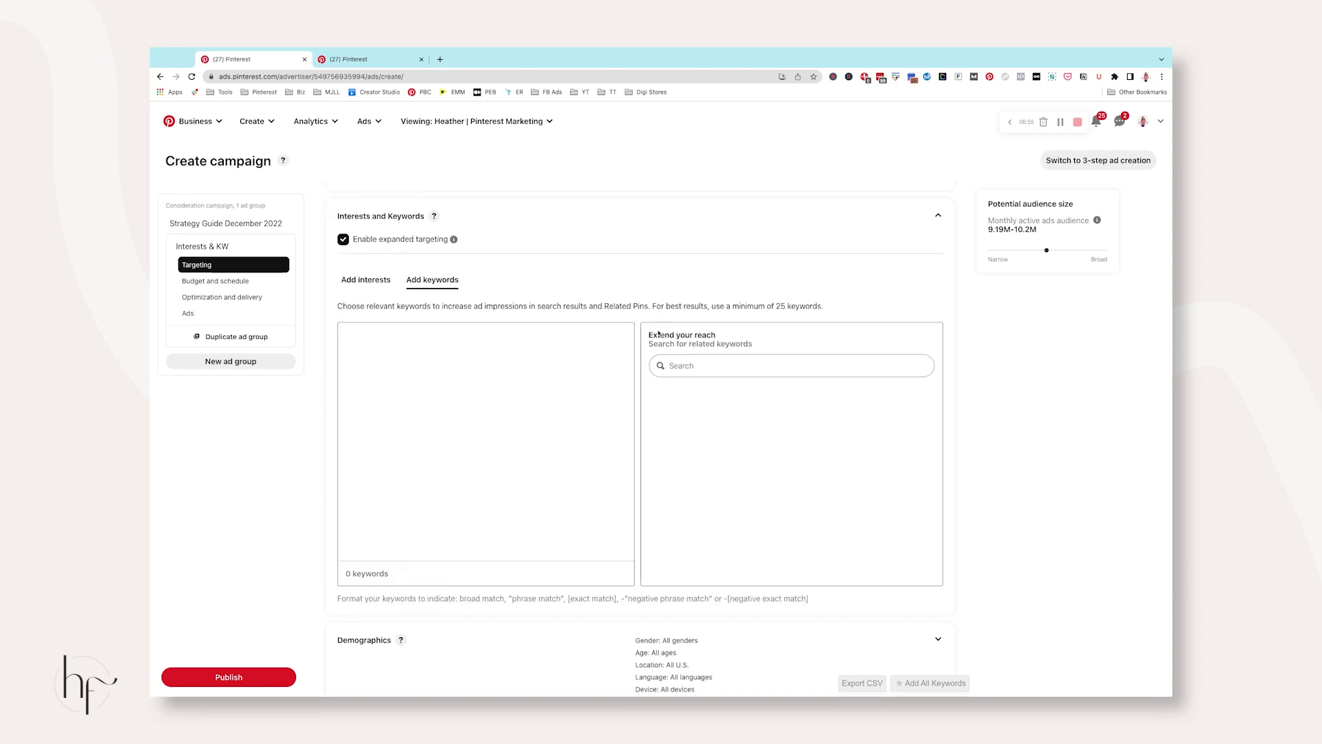
Review the empty keyword targeting area and its note on formatting broad, phrase, exact and negative match keywords.
click(687, 367)
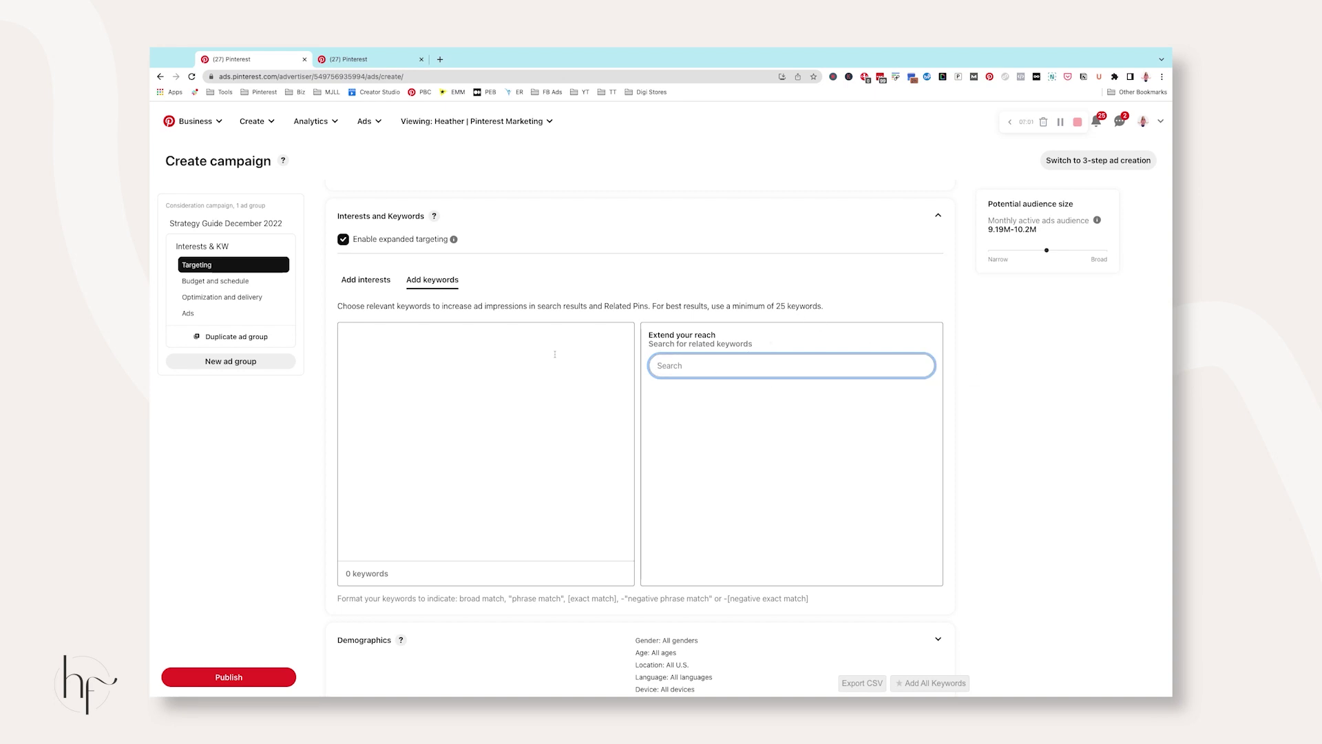
click(688, 407)
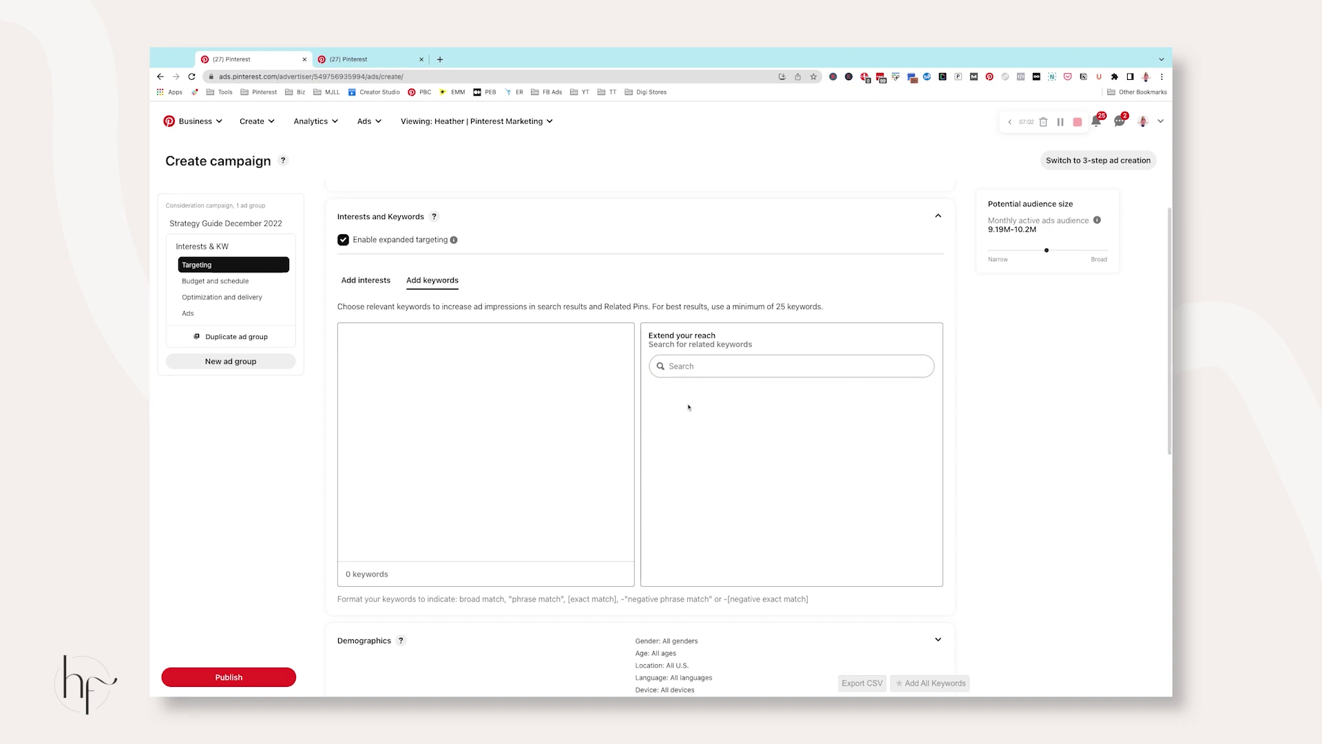
scroll(685, 417, down, 1)
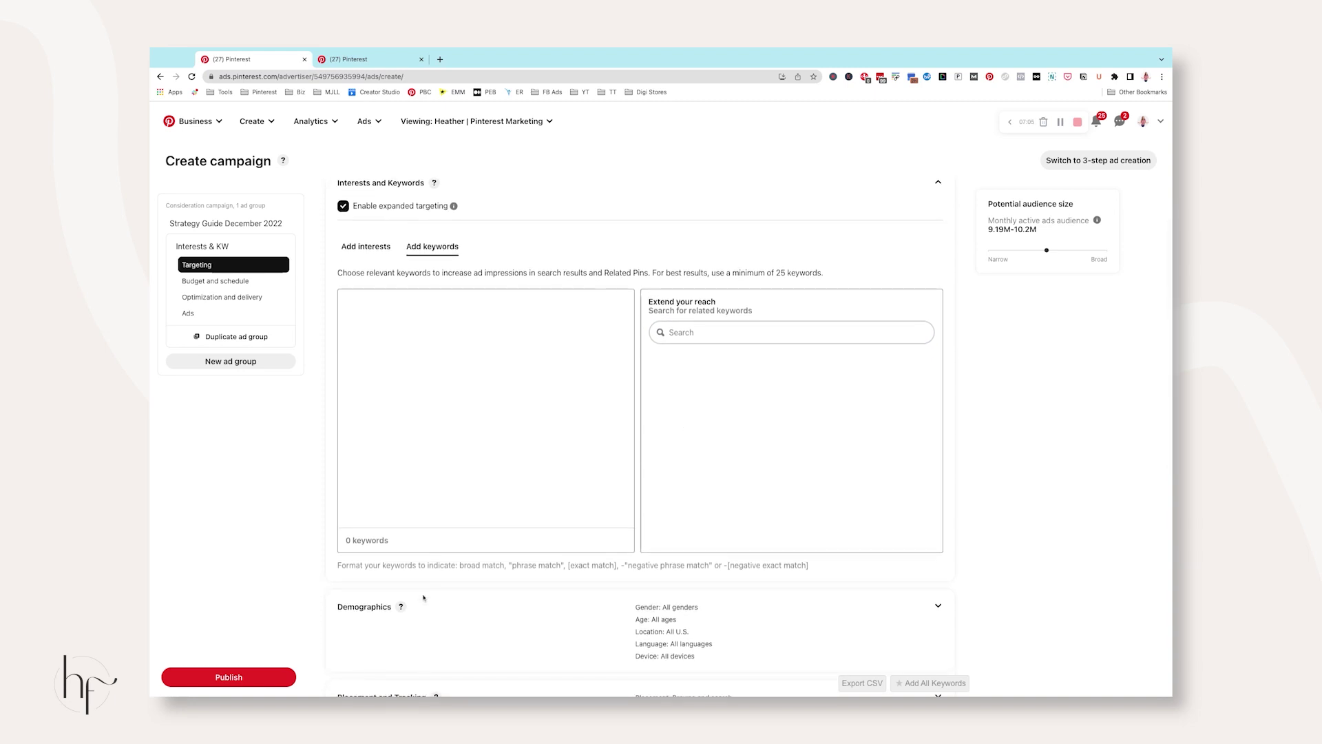
drag(338, 565, 791, 568)
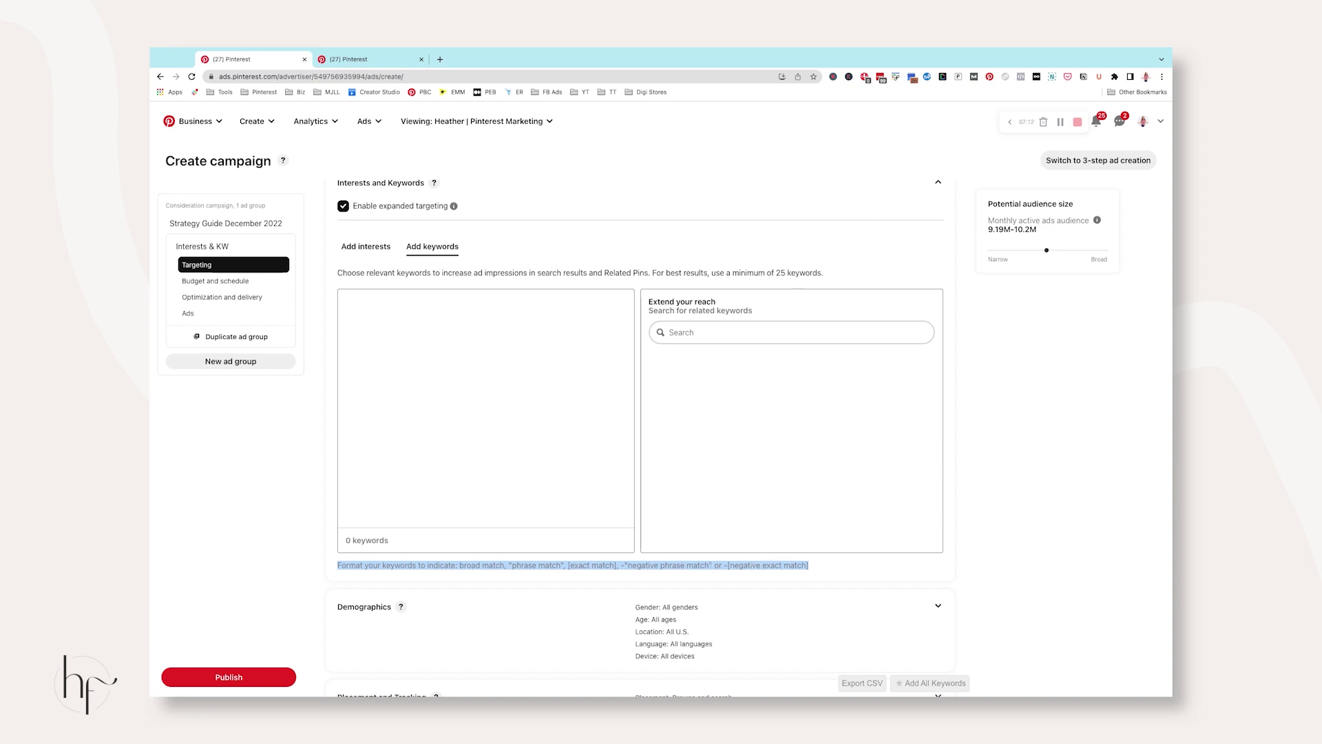
click(694, 481)
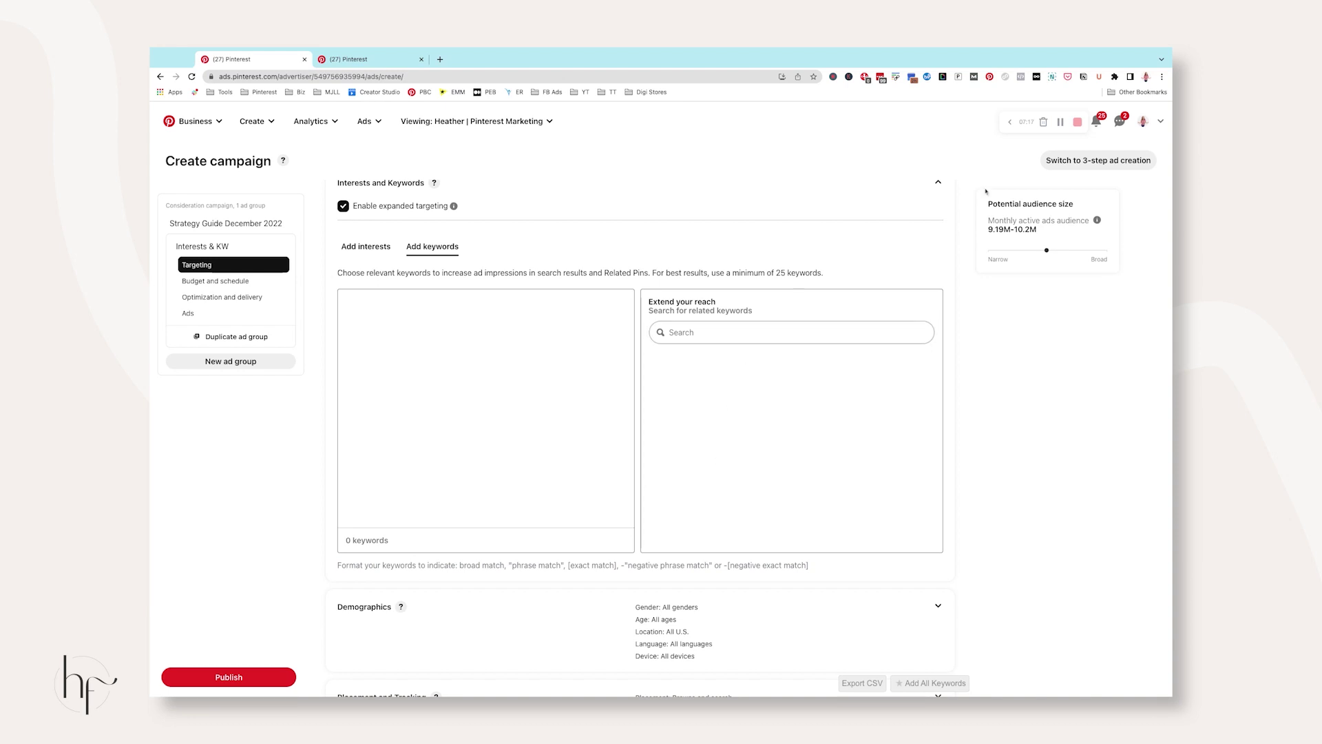
Search the related keywords for "web design", look through the suggestions, and add all results to the ad group's keywords.
click(1059, 123)
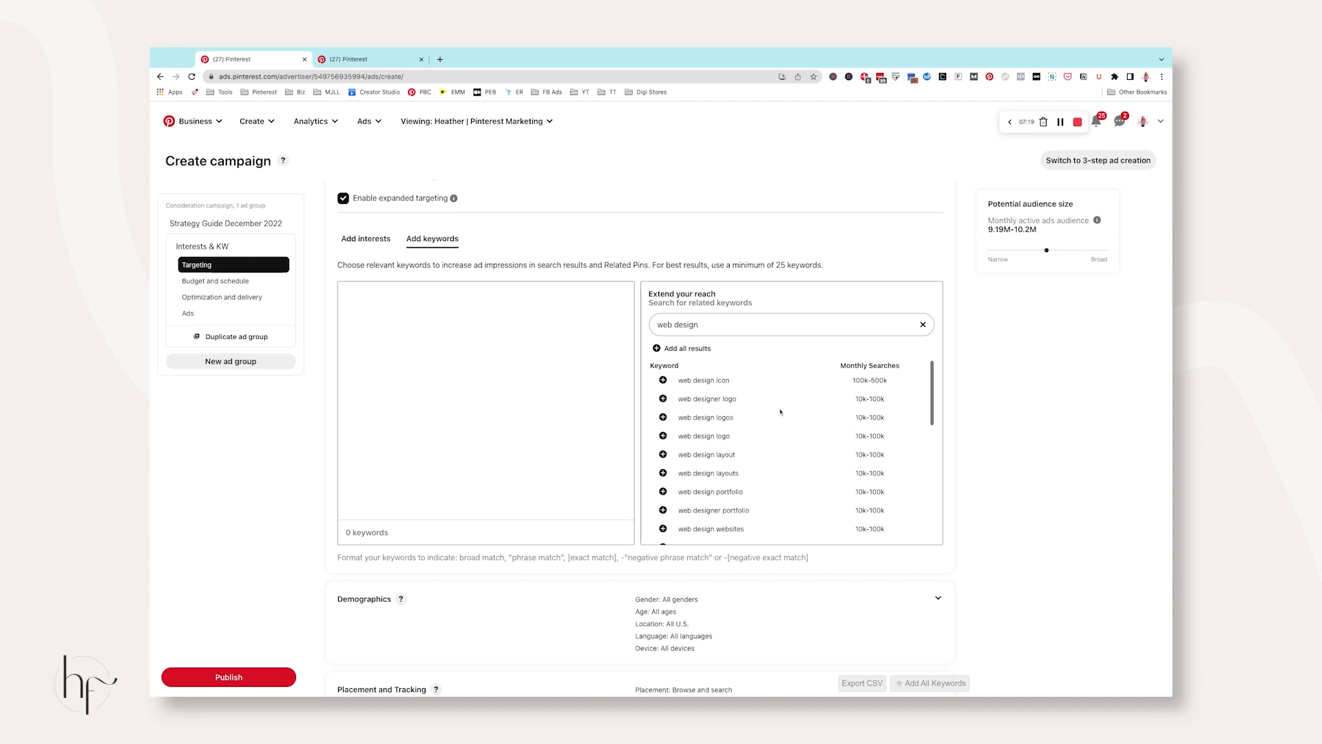
drag(679, 380, 904, 392)
scroll(840, 434, down, 5)
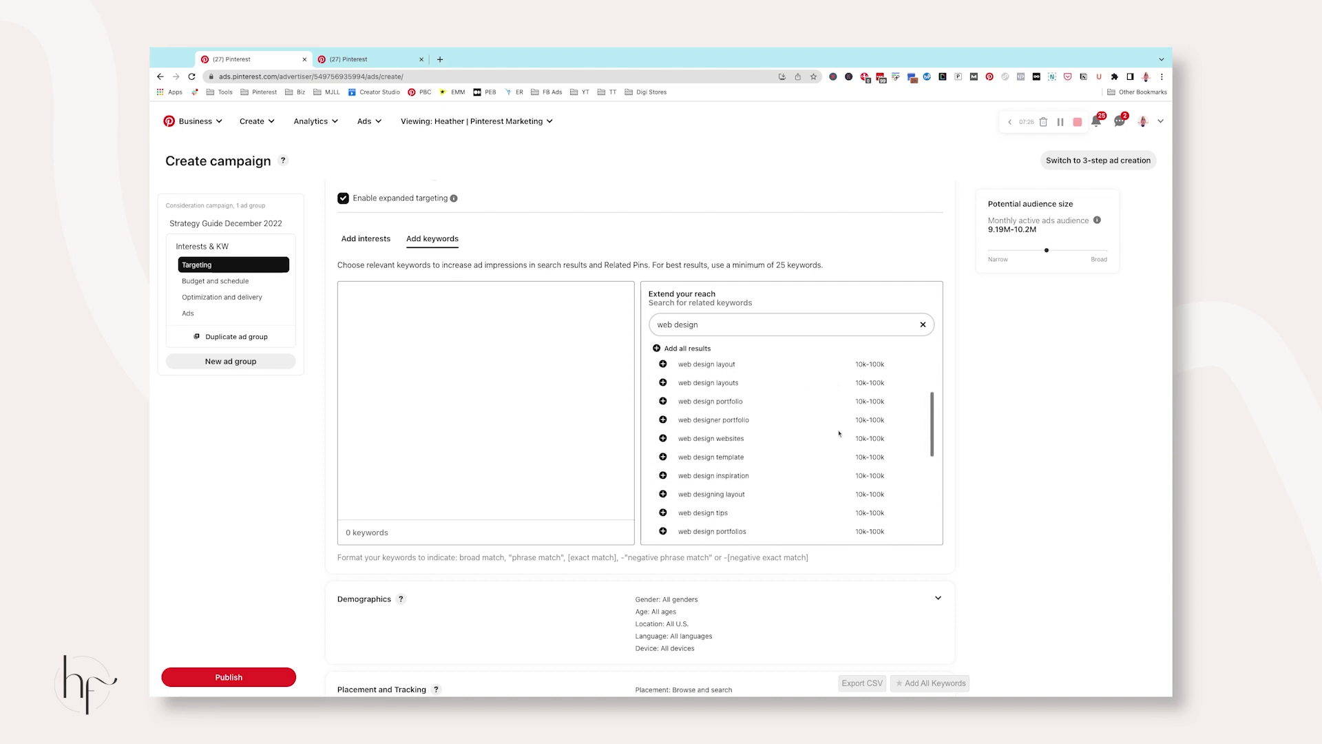
scroll(840, 432, down, 4)
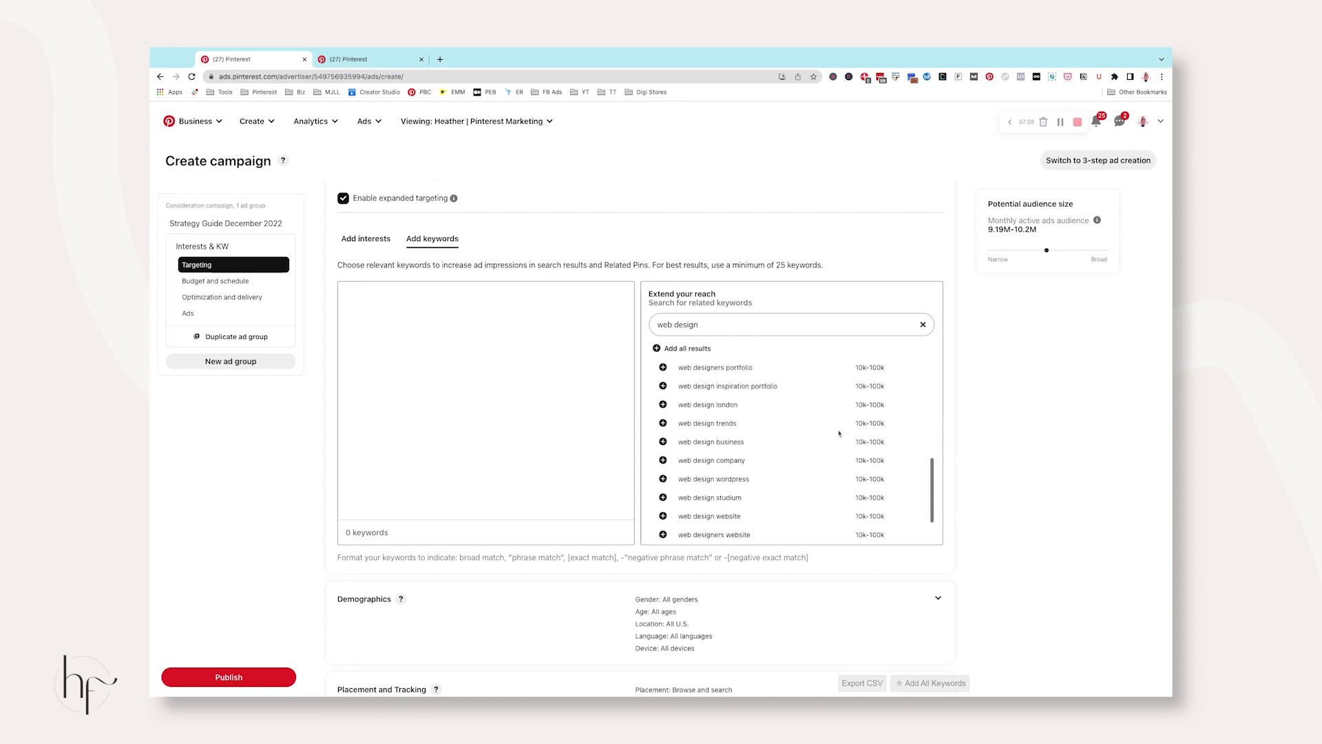
click(657, 348)
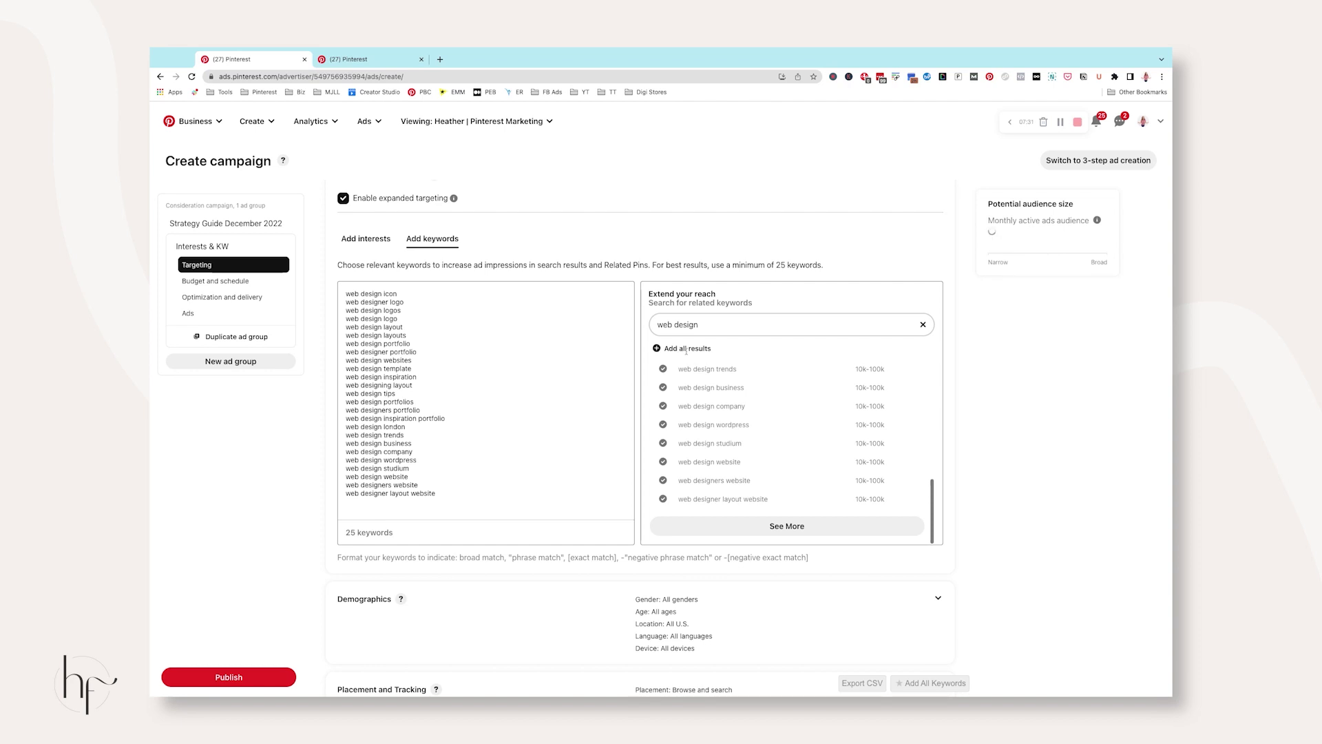
Load more "web design" keyword suggestions, add all of them as well, and review the ad group's keyword list.
click(787, 526)
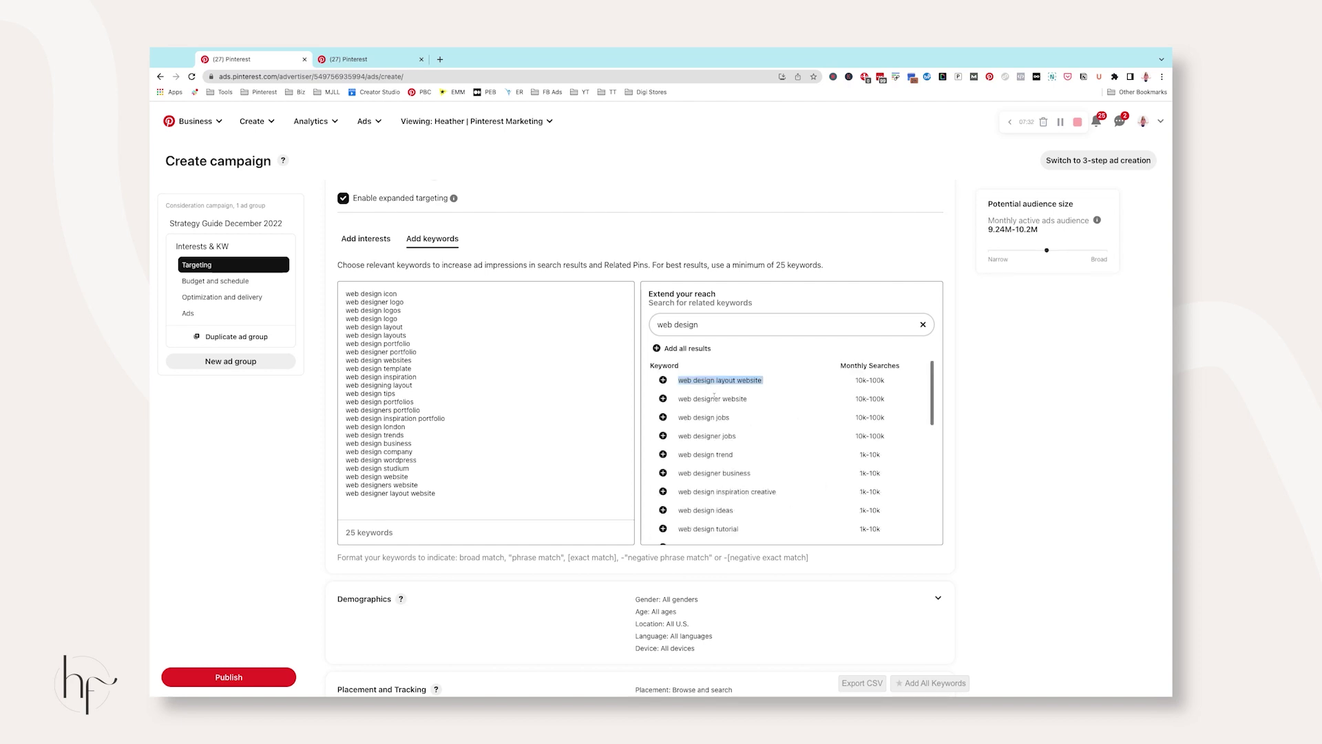
scroll(800, 397, down, 8)
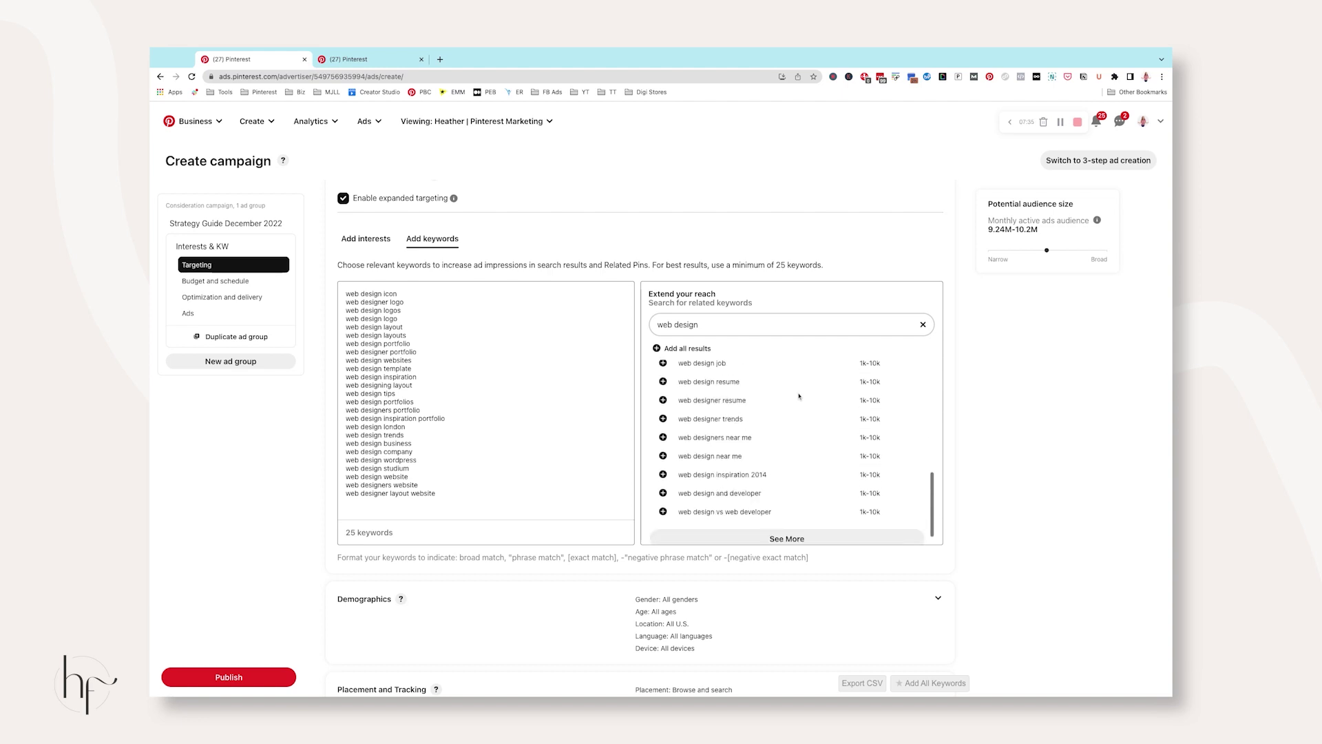
click(656, 348)
scroll(456, 399, up, 5)
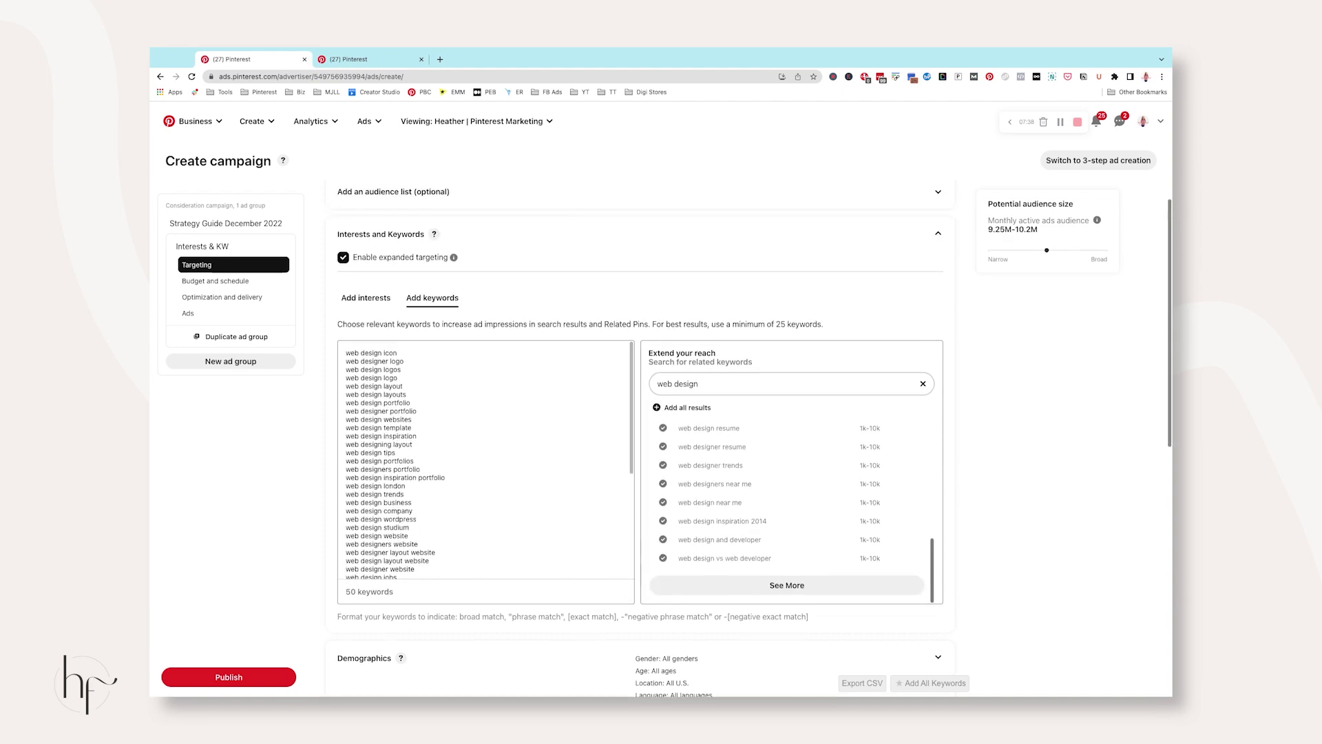
scroll(486, 458, down, 2)
scroll(486, 458, up, 2)
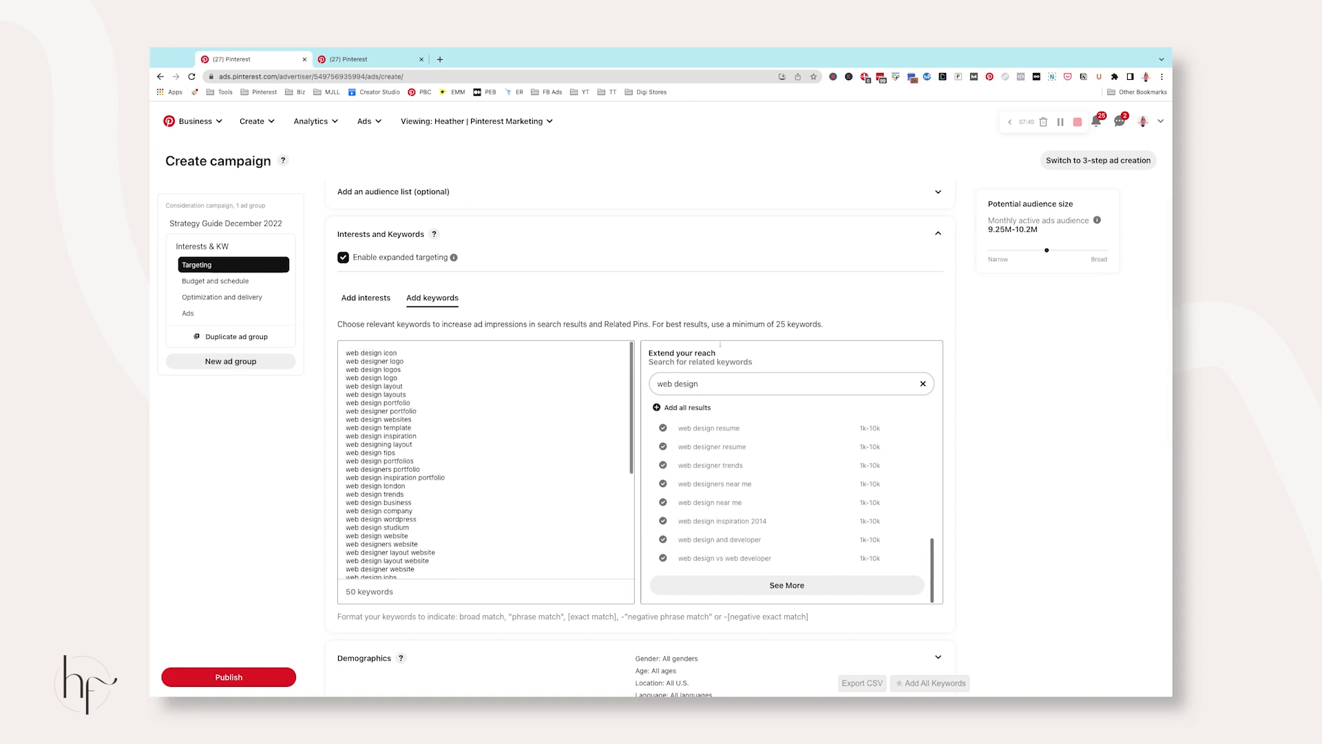
scroll(510, 374, down, 3)
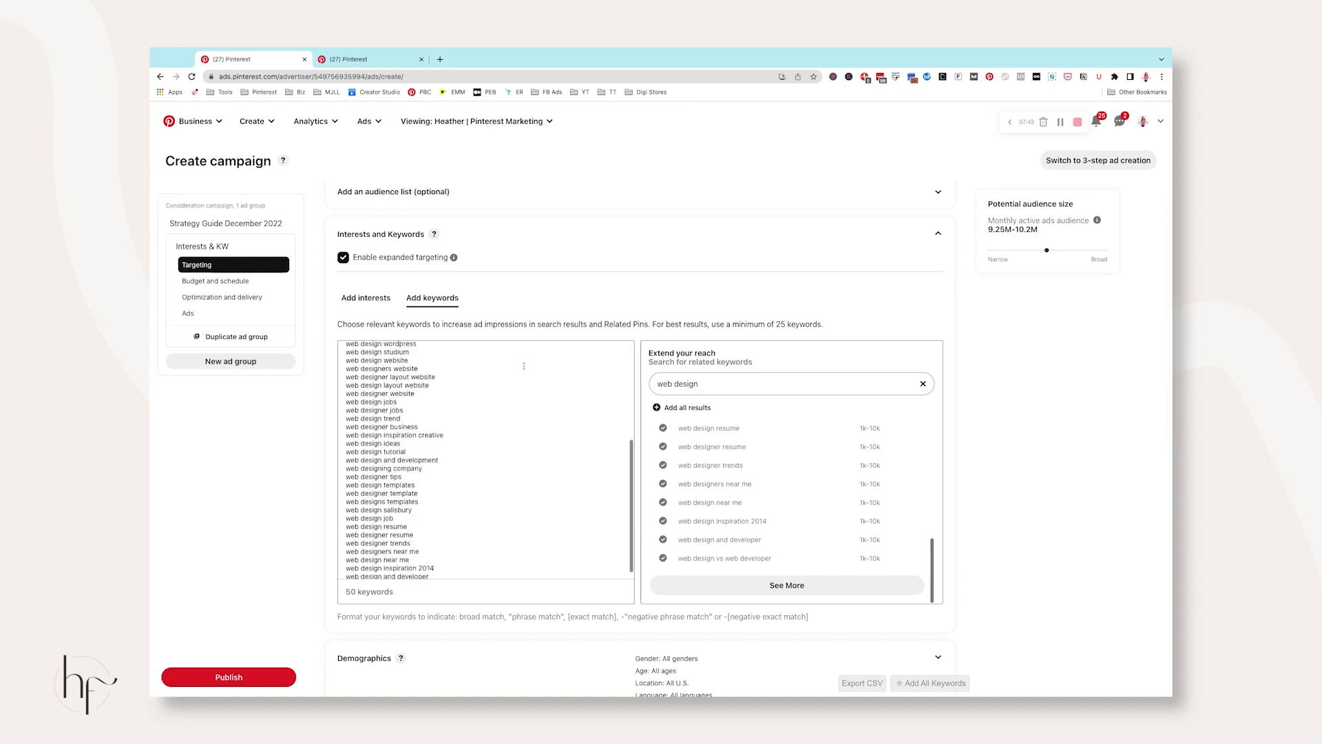
Limit the ad group's demographics to specific genders with Male excluded, and review the age options.
click(936, 235)
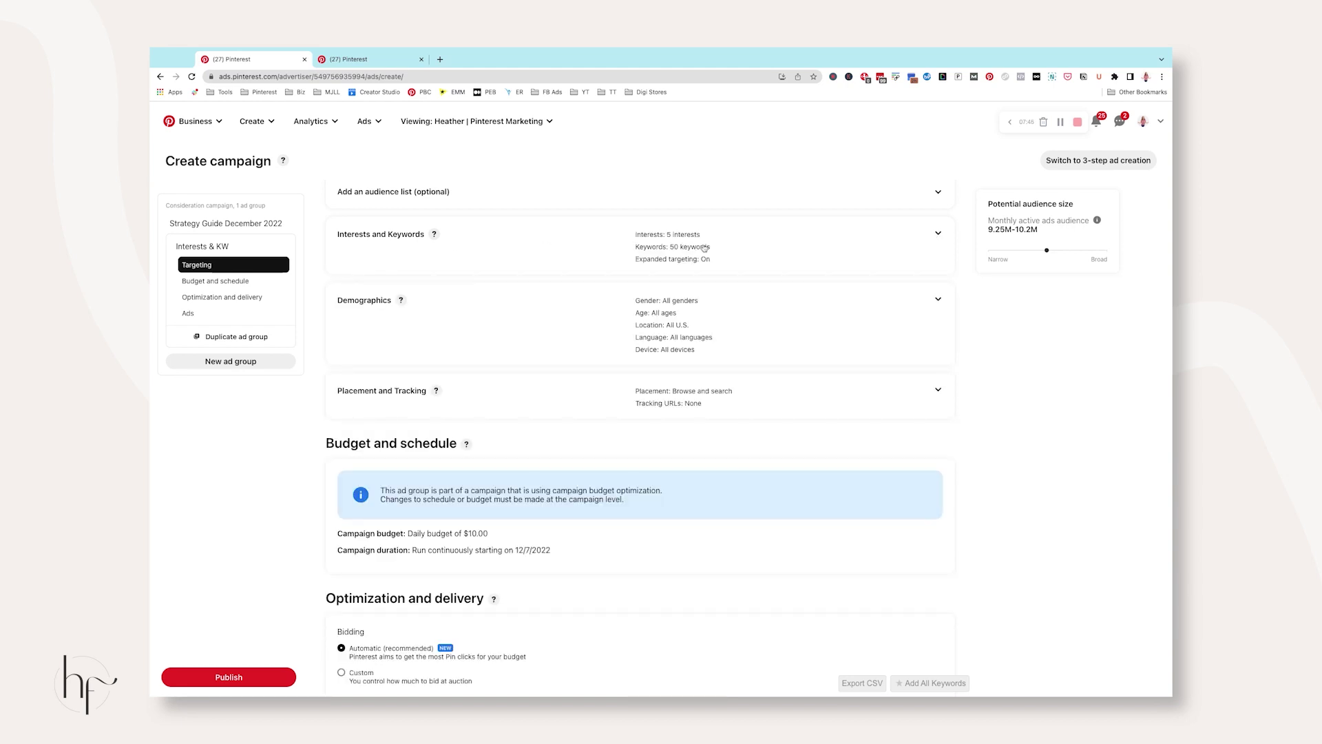
click(706, 328)
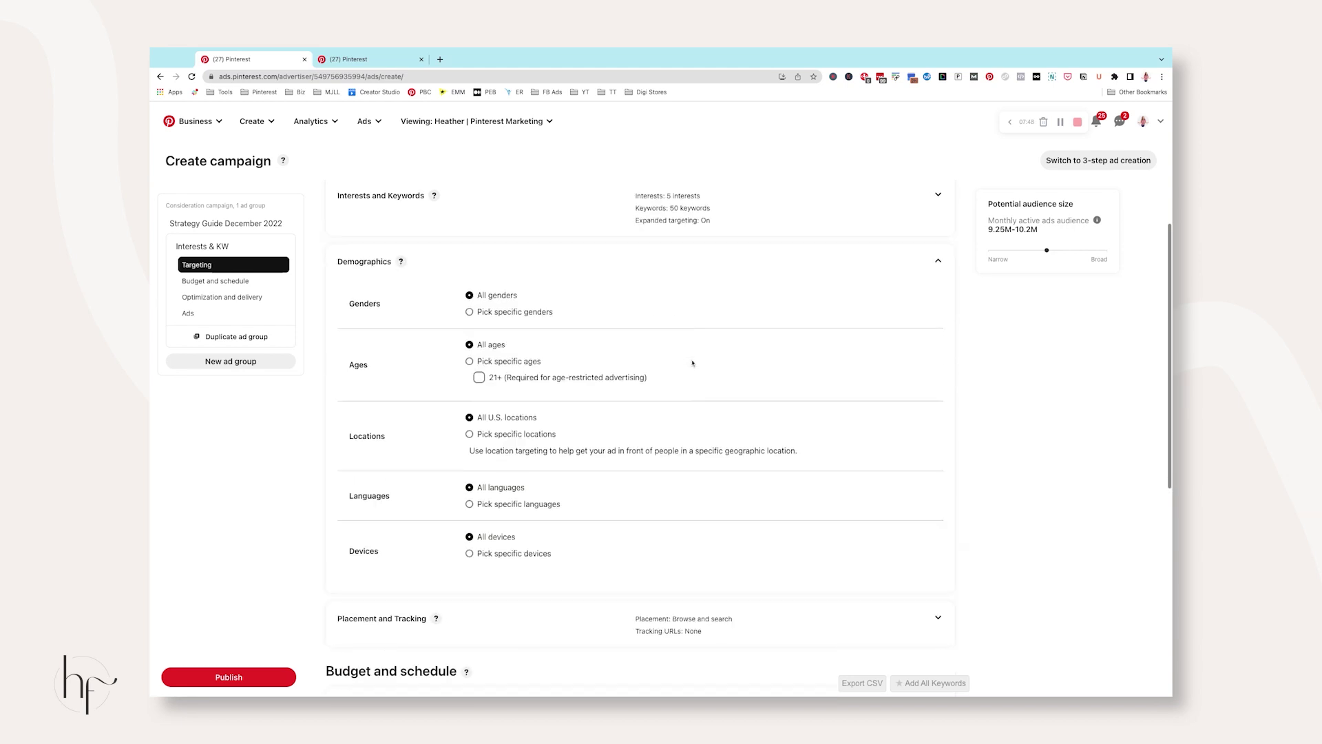
scroll(693, 363, down, 1)
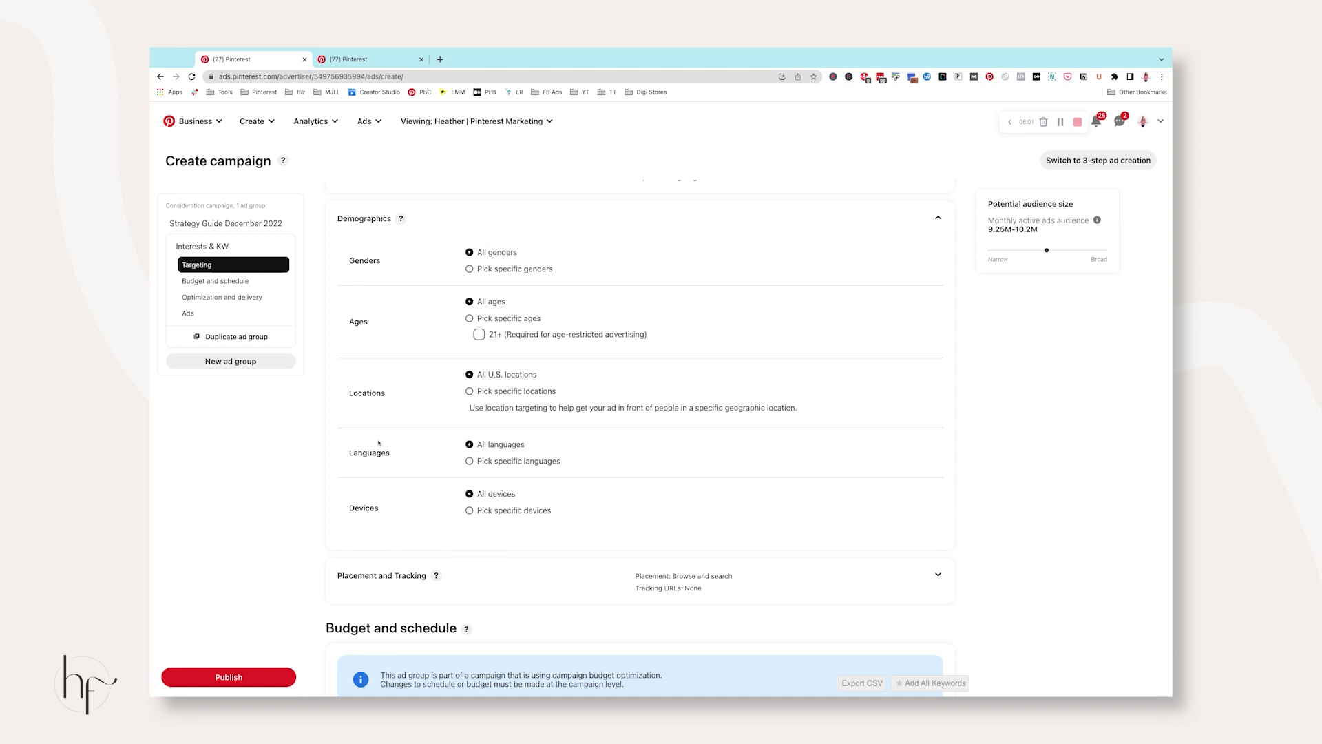
click(547, 272)
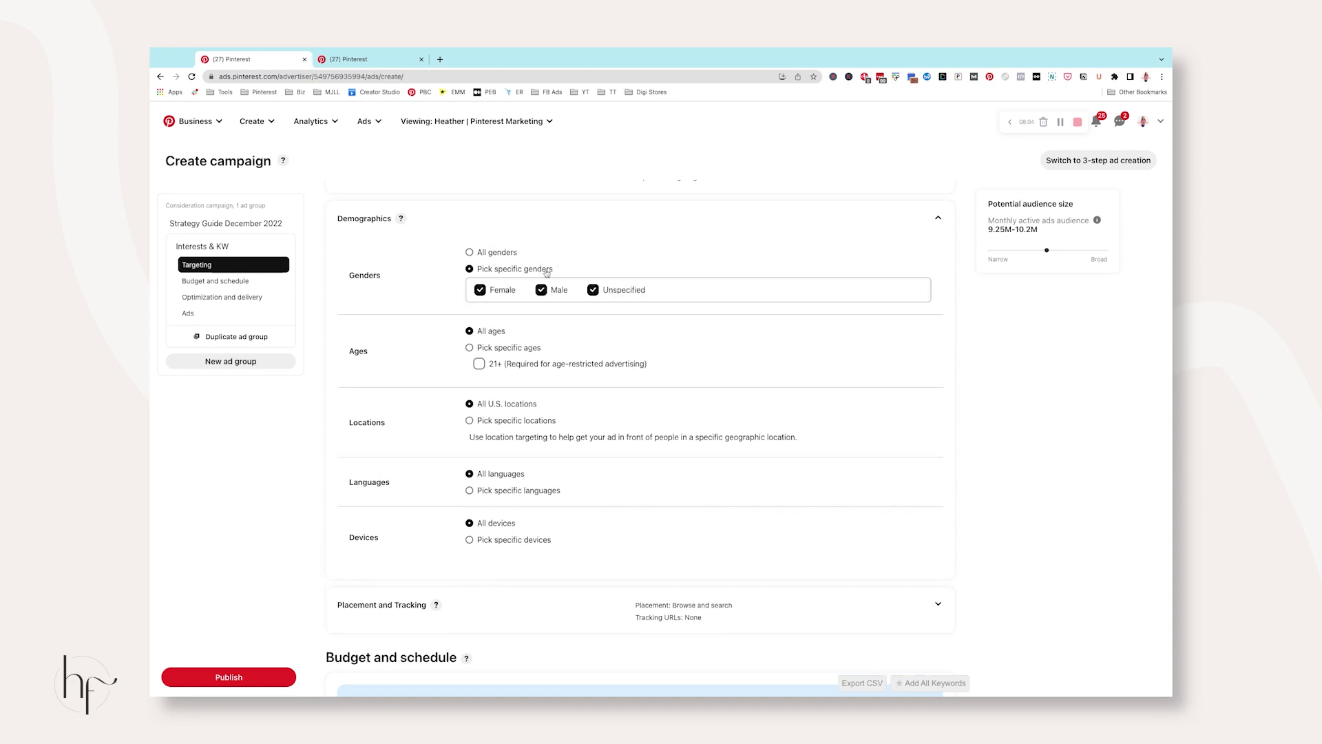
click(541, 290)
drag(604, 294, 655, 295)
click(811, 273)
triple_click(511, 368)
Add the existing Pins "The Tools I Use for Client Management" and "Add Your Pinterest Tag to Squarespace" as ads.
scroll(599, 385, down, 6)
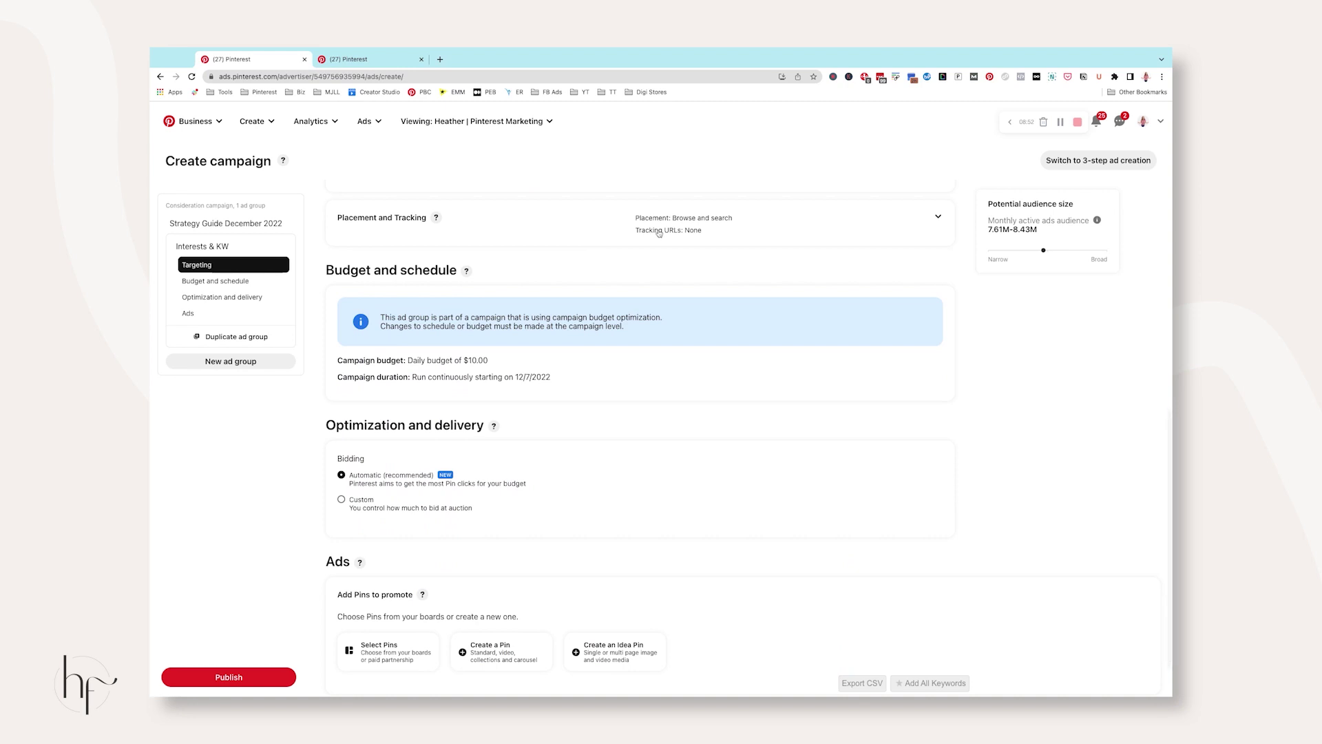
scroll(718, 245, down, 1)
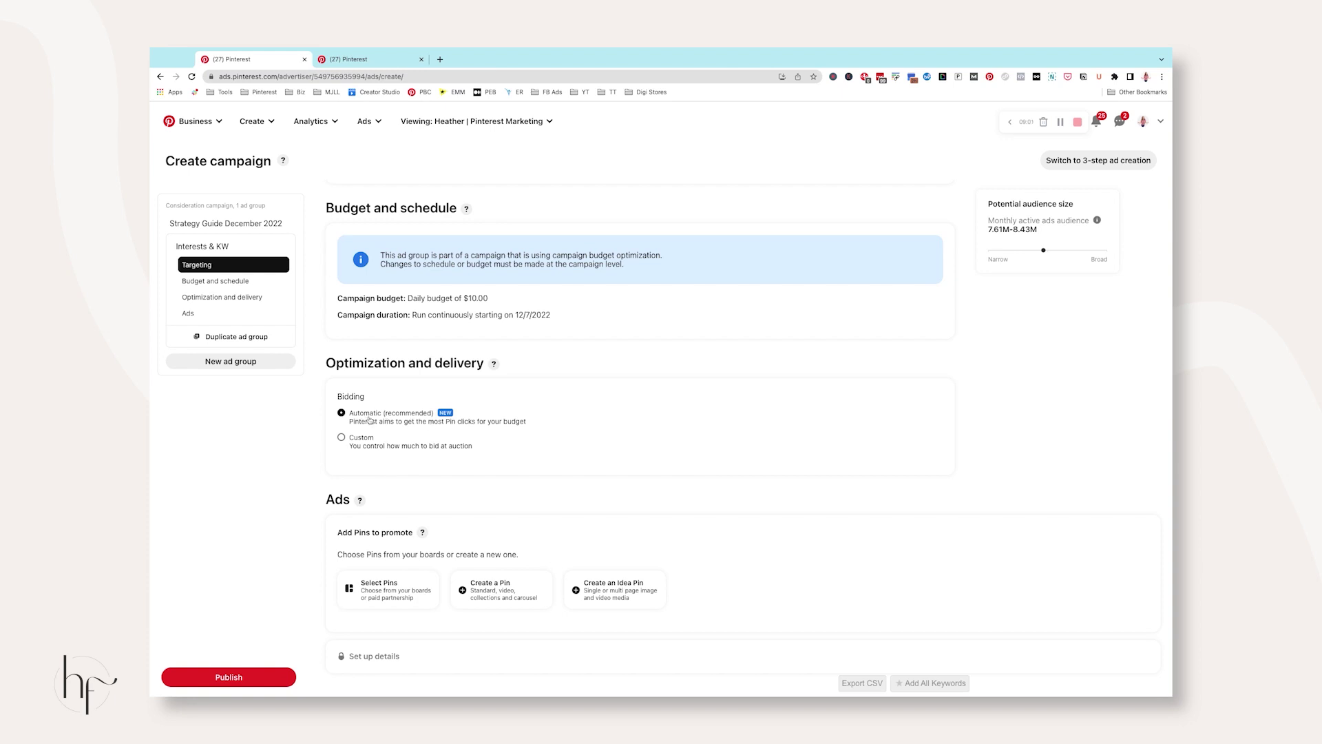
click(381, 594)
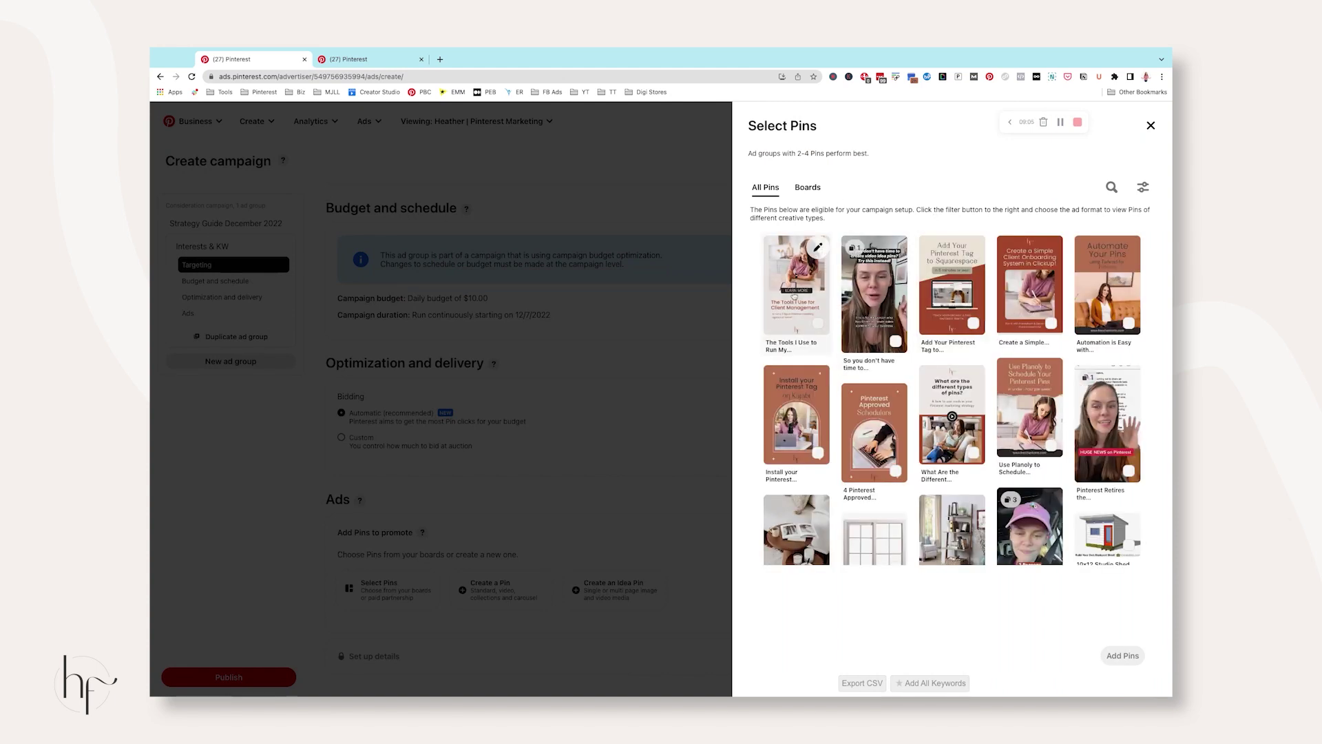
click(817, 324)
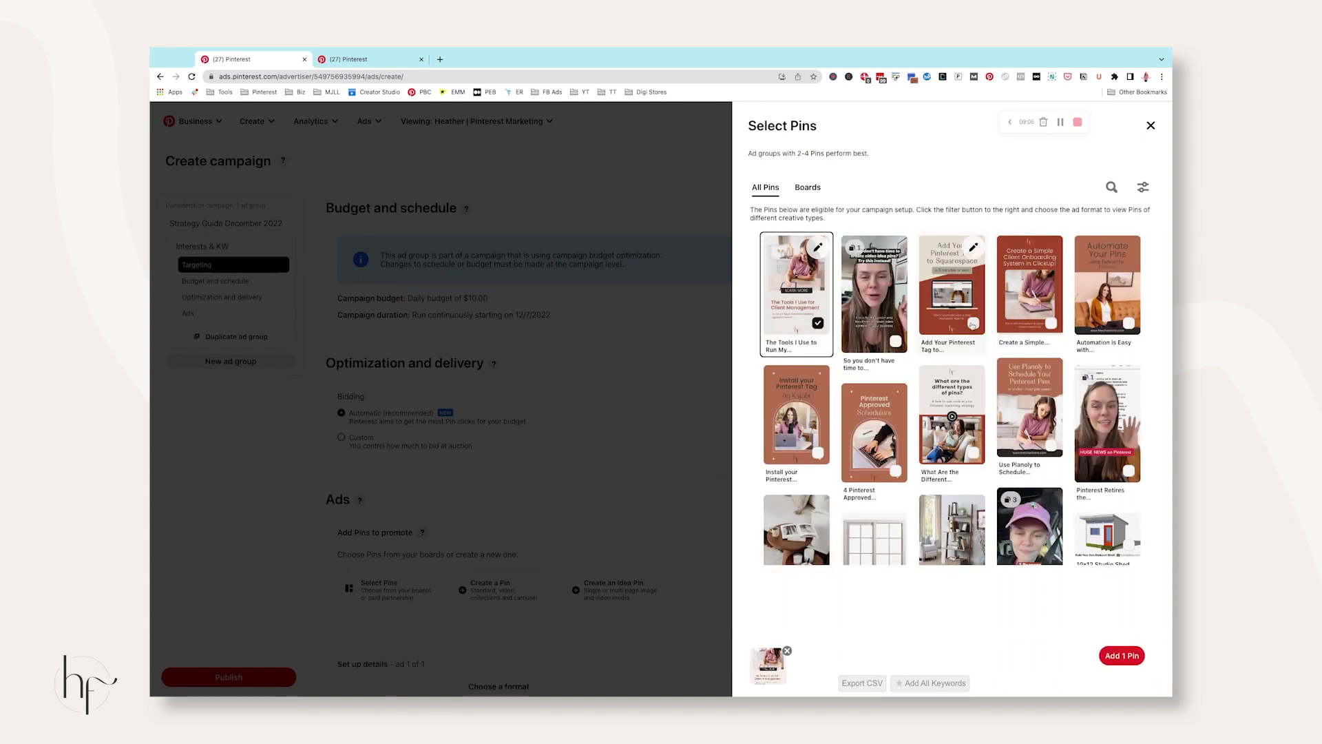
click(973, 324)
click(1121, 657)
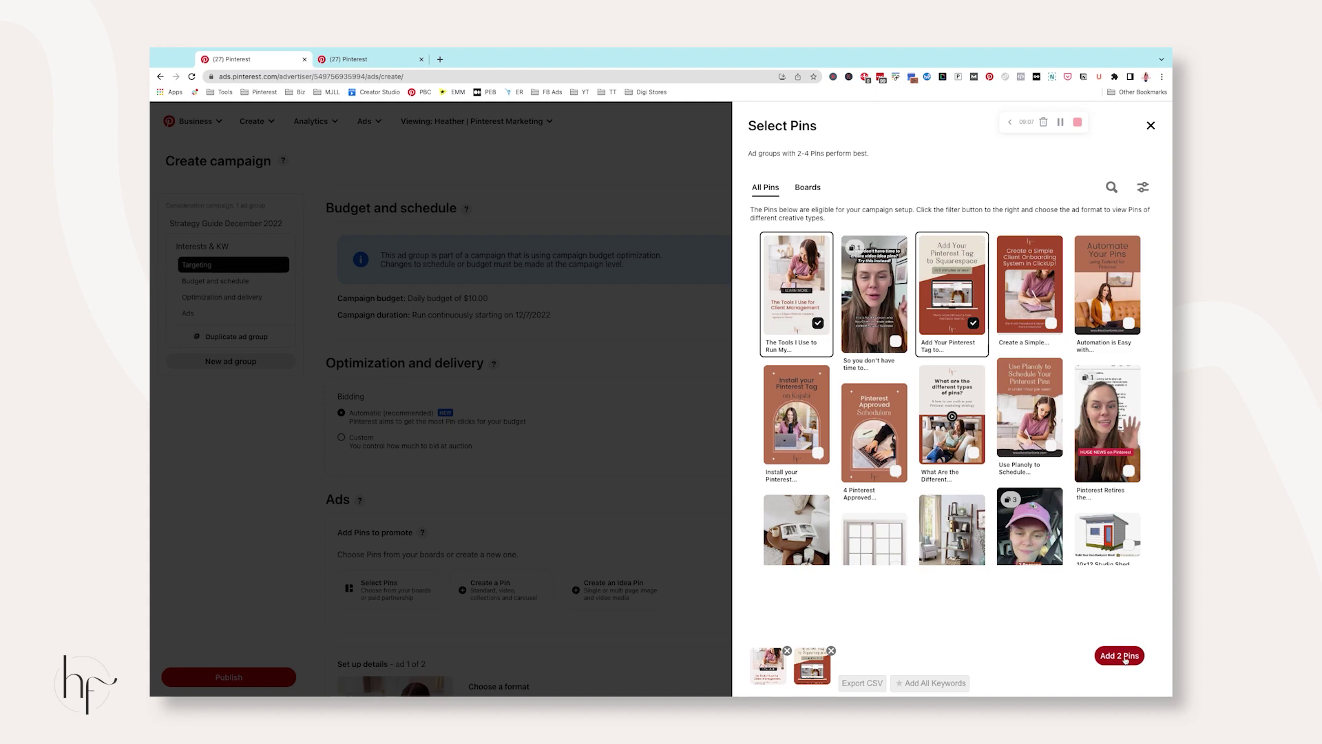
scroll(667, 461, down, 10)
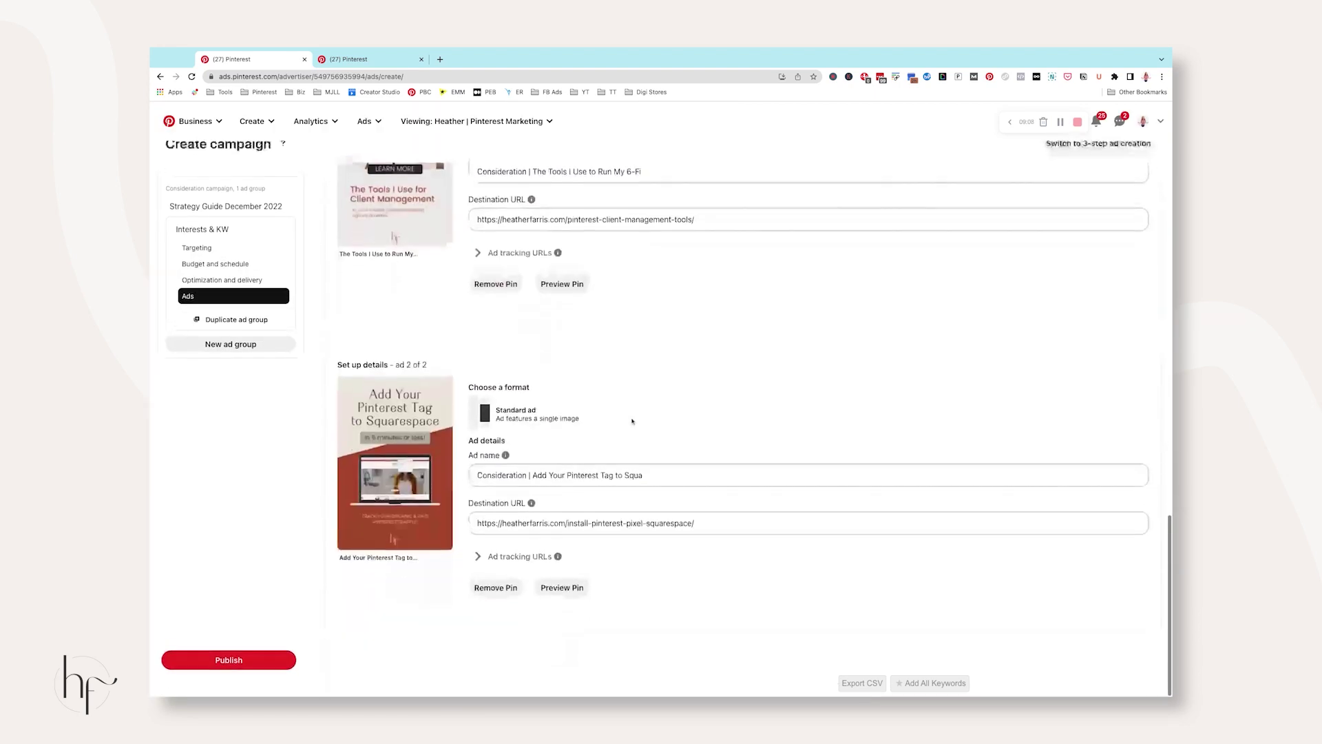
scroll(645, 336, up, 5)
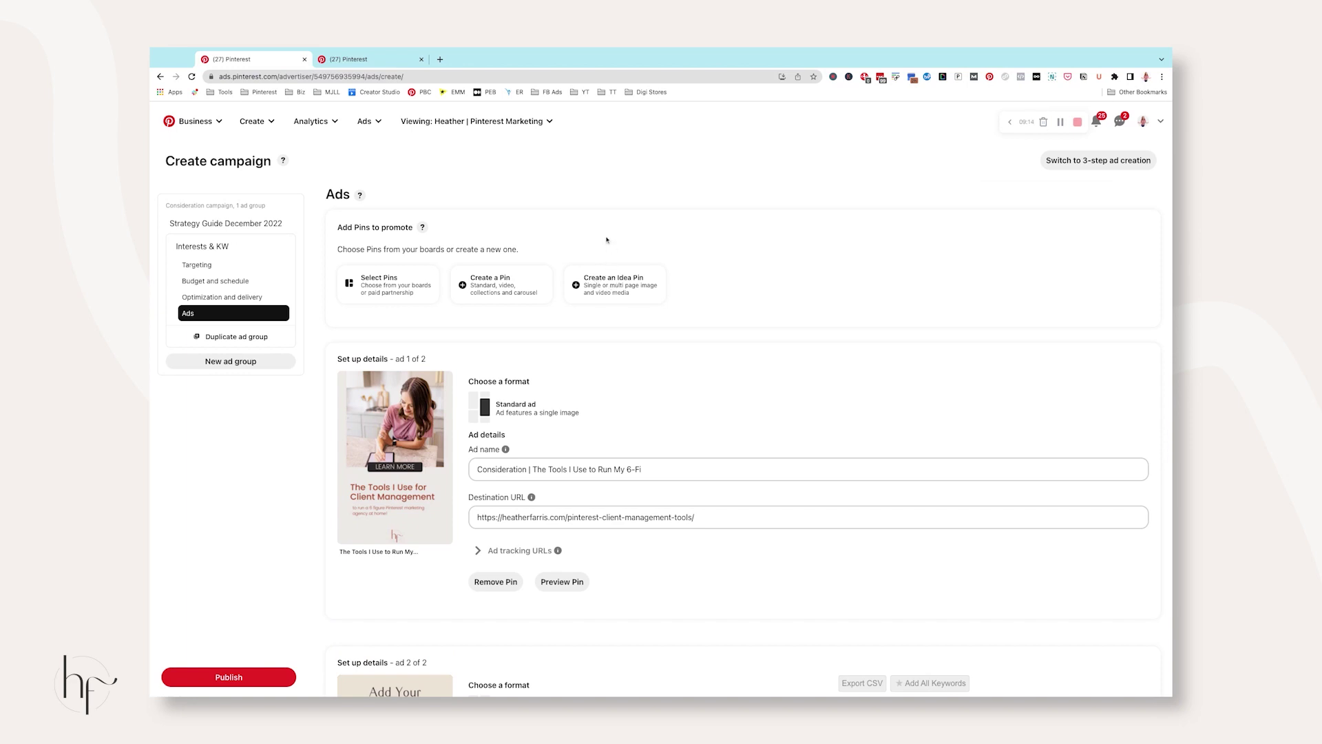
View the blank Create Pin page in the reporting browser tab and return to the campaign draft.
click(395, 65)
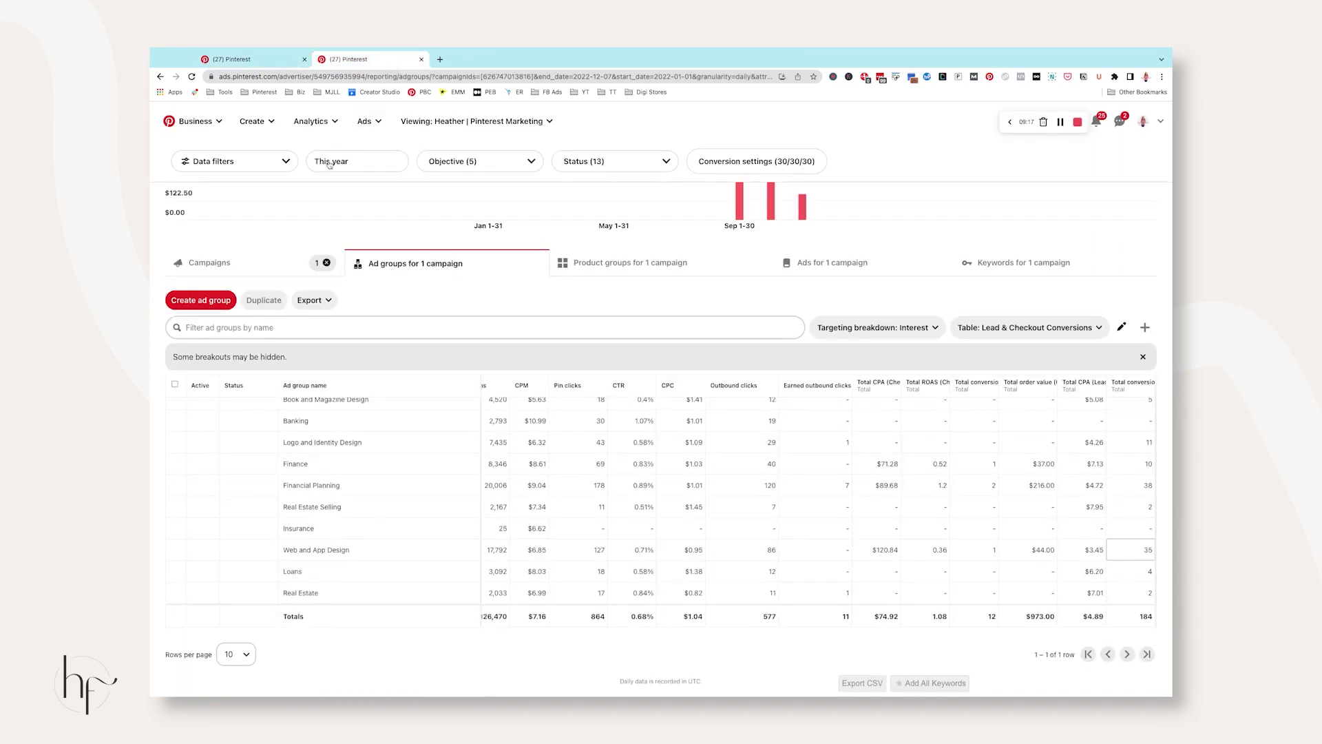
mouse_move(255, 121)
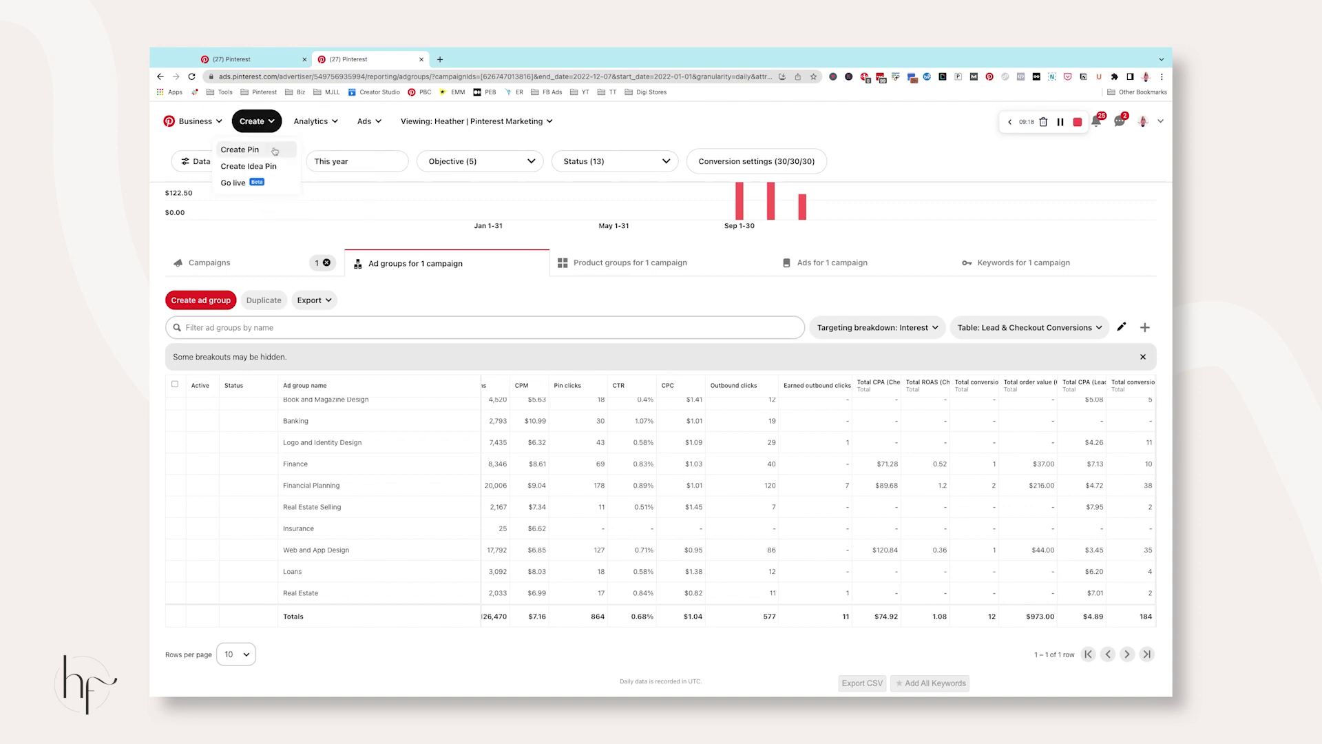
click(275, 151)
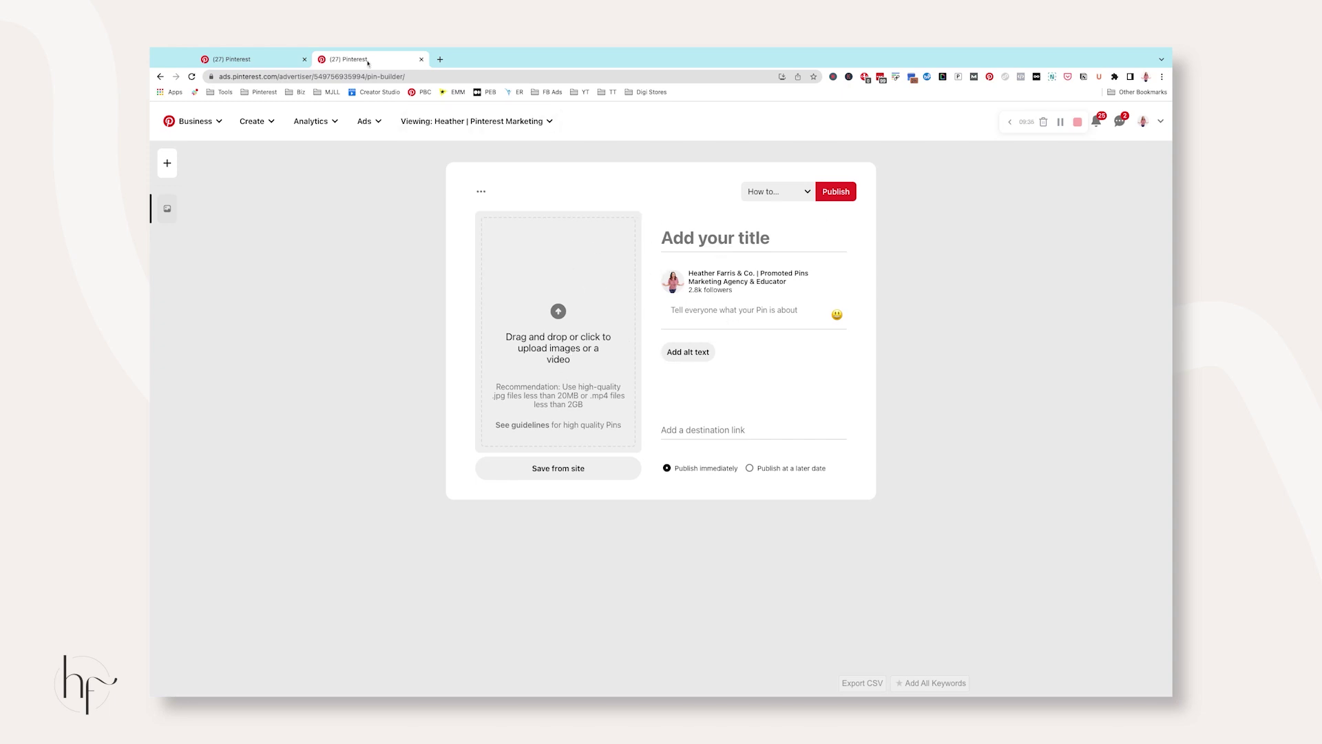
click(260, 65)
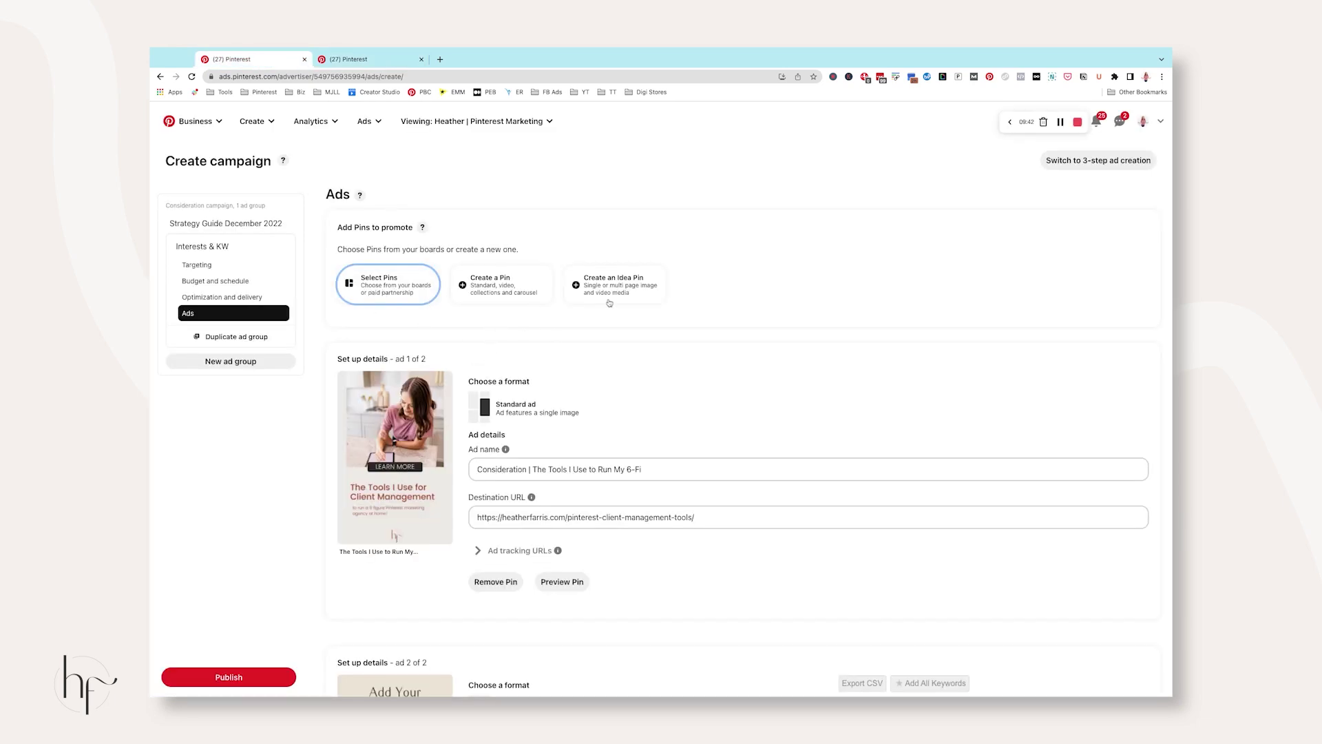
click(375, 63)
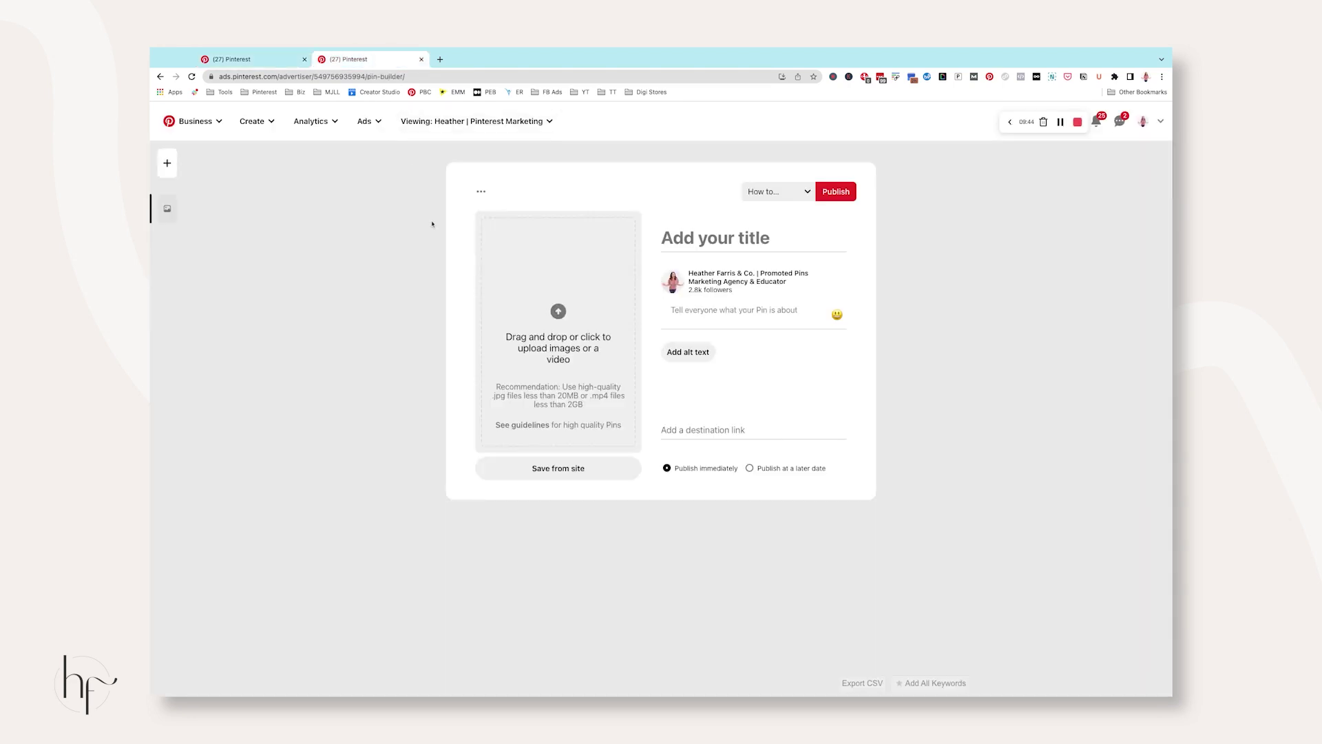
click(241, 58)
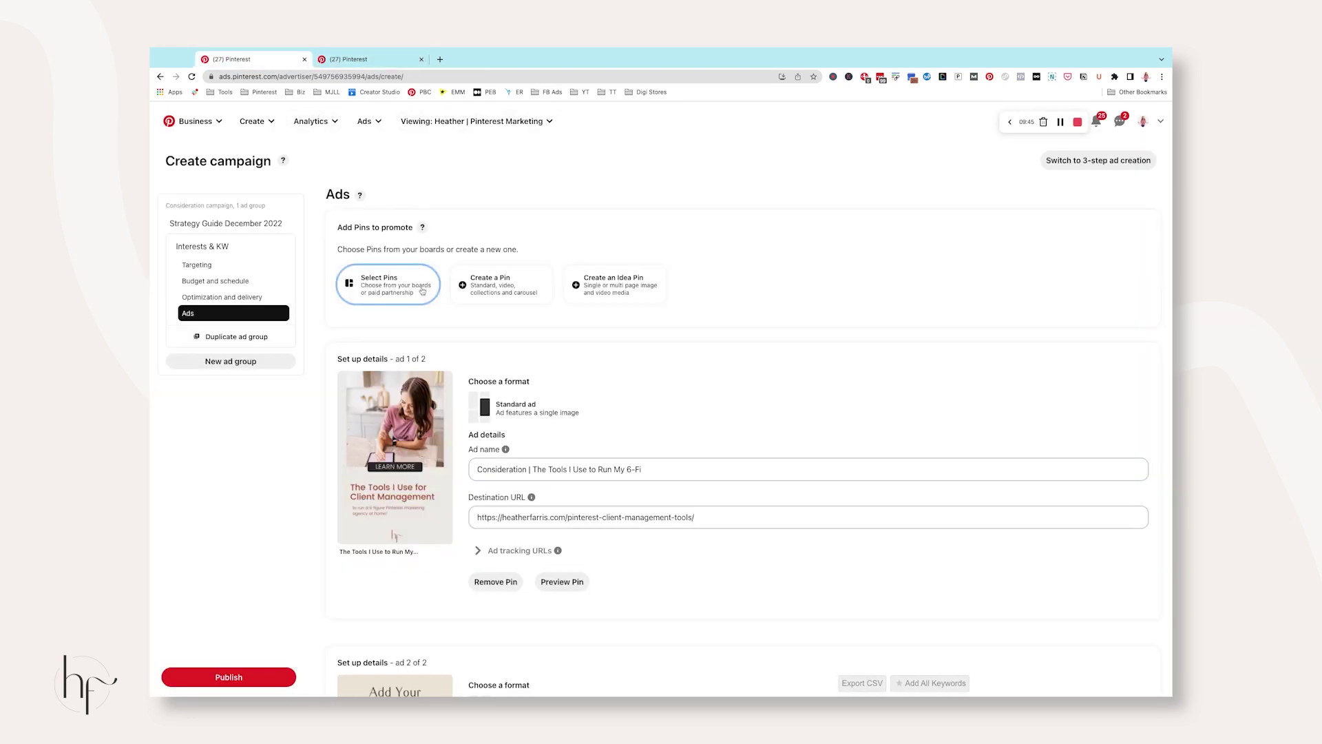
Add the existing Pin "Install your Pinterest Tag on Kajabi" as a third ad in the ad group.
click(388, 292)
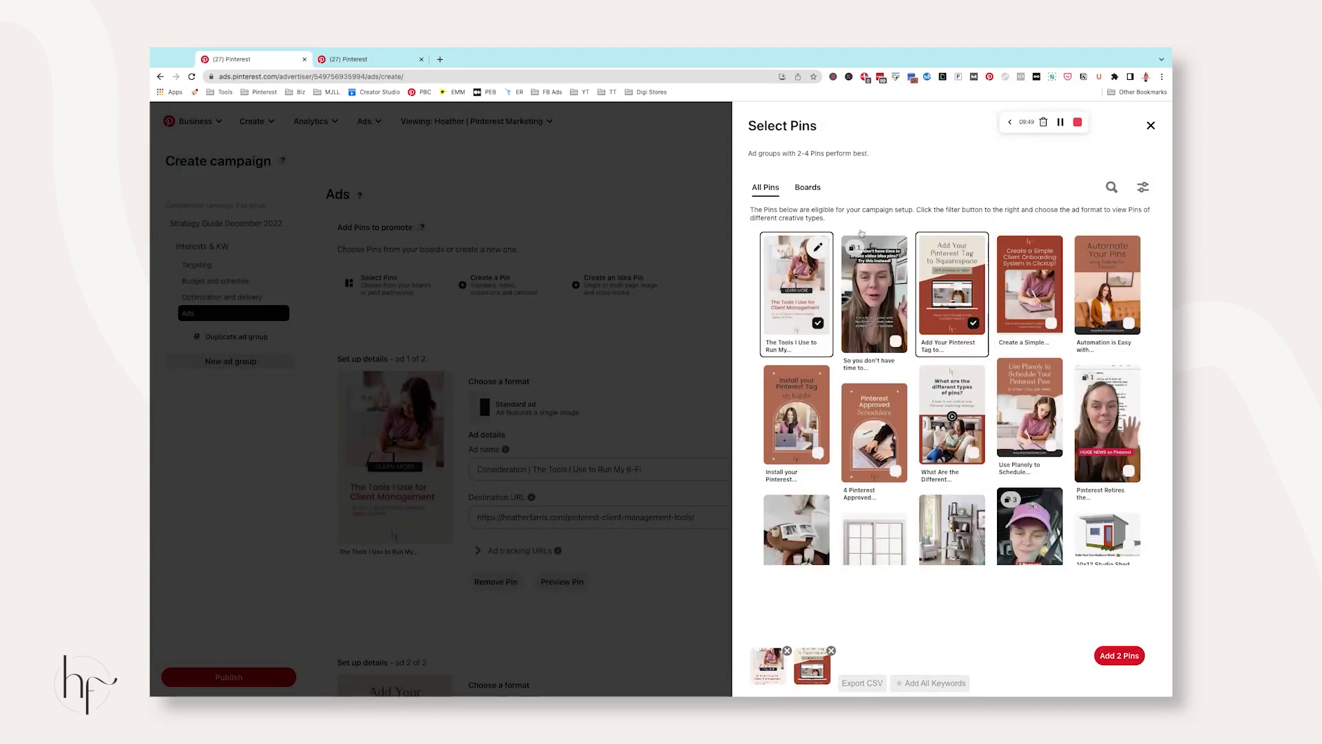
click(803, 469)
click(1117, 655)
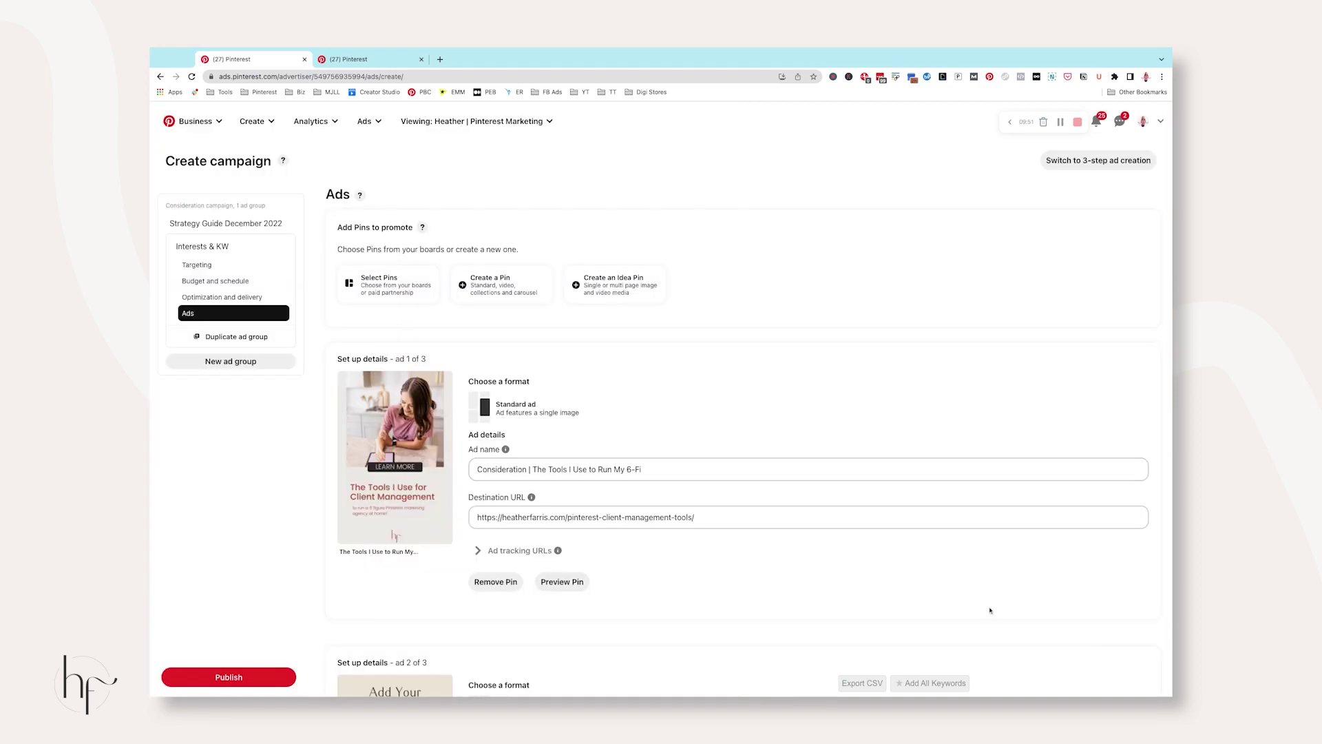
Review the ad names and destination URLs in the set-up details of the three ads.
scroll(626, 449, down, 3)
triple_click(657, 328)
scroll(657, 327, down, 2)
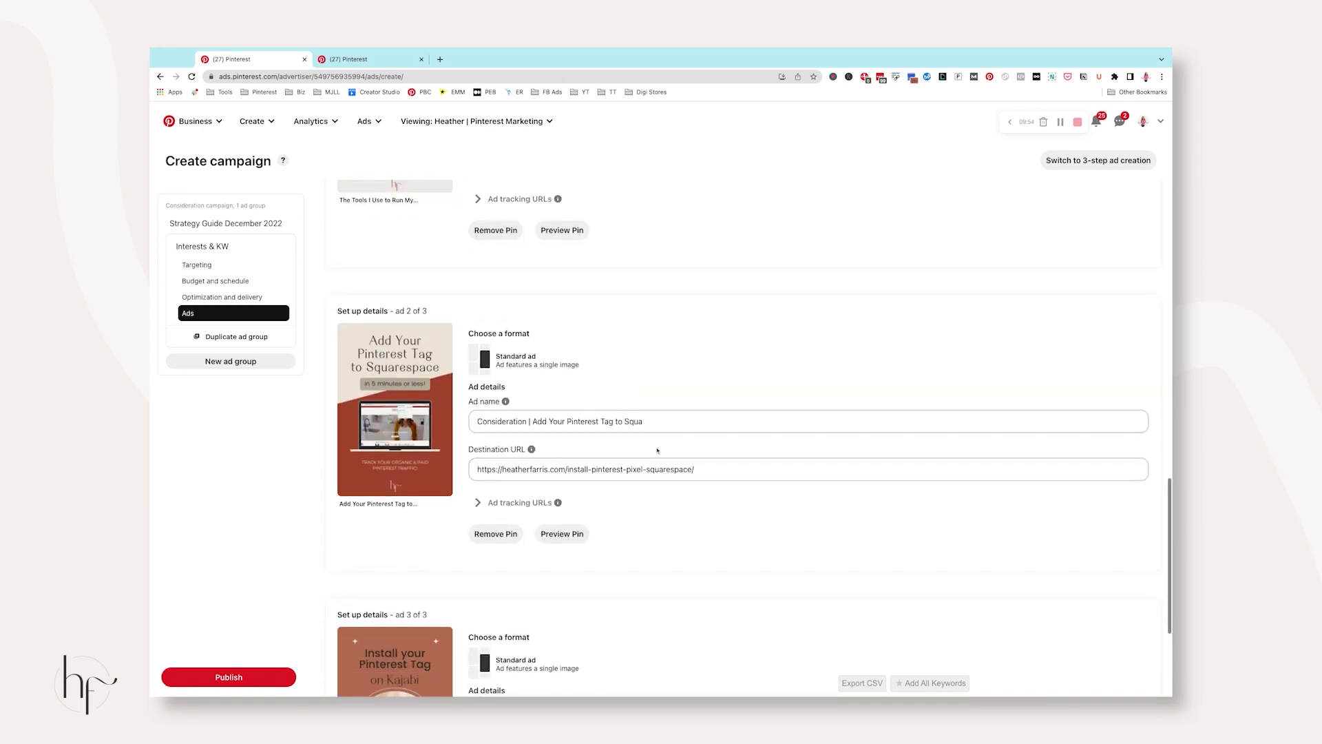
triple_click(668, 475)
scroll(644, 376, down, 2)
click(703, 335)
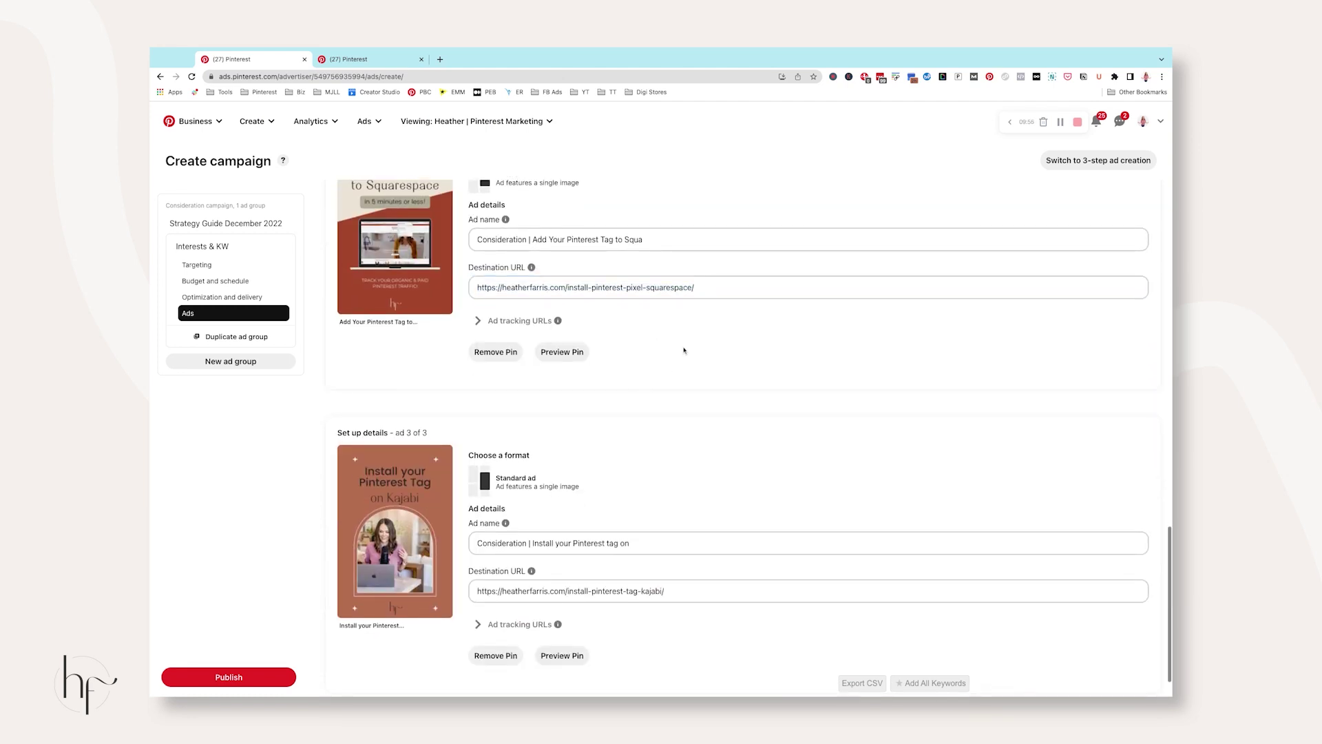
Look at the ad tracking URL options of the Add Your Pinterest Tag to Squarespace ad and collapse them again.
click(513, 321)
click(616, 358)
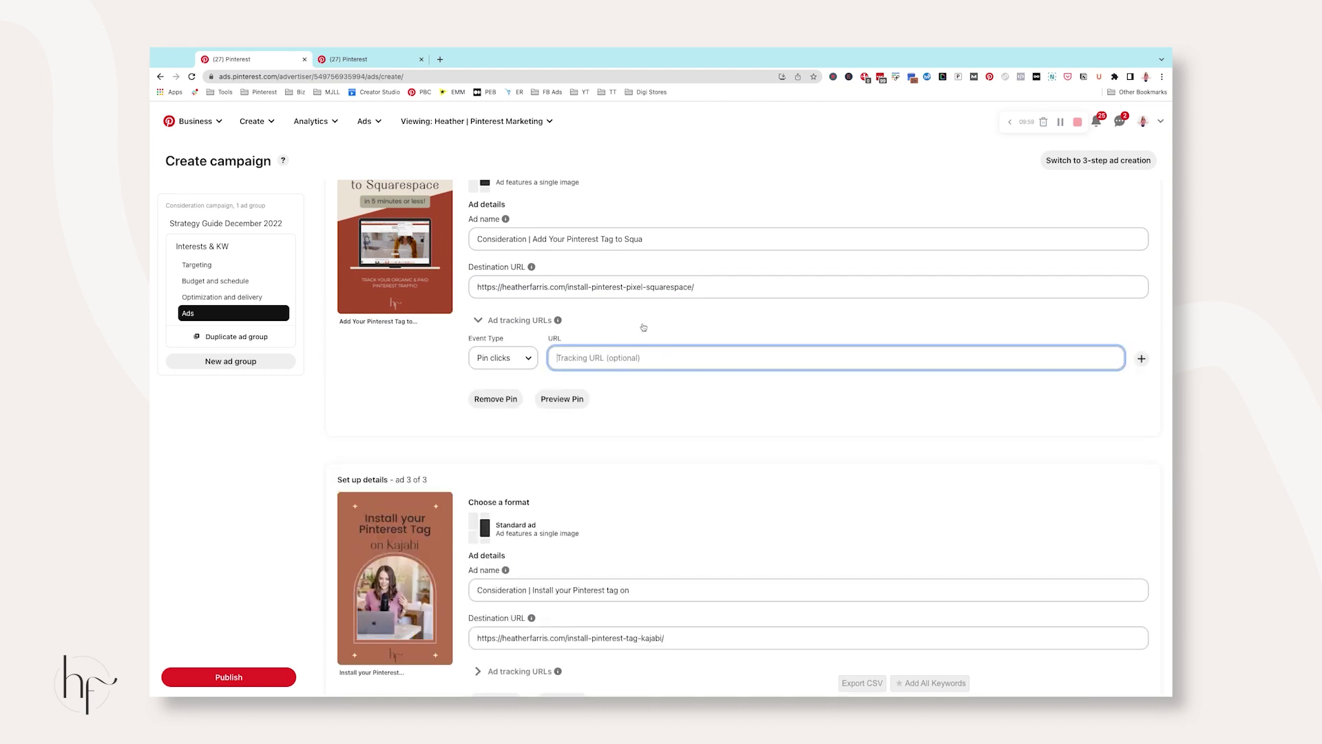
key(super+v)
click(709, 321)
Select the Squarespace ad's destination URL, search for "ga dev tools" in a new browser tab and view the Campaign URL Builder.
click(715, 286)
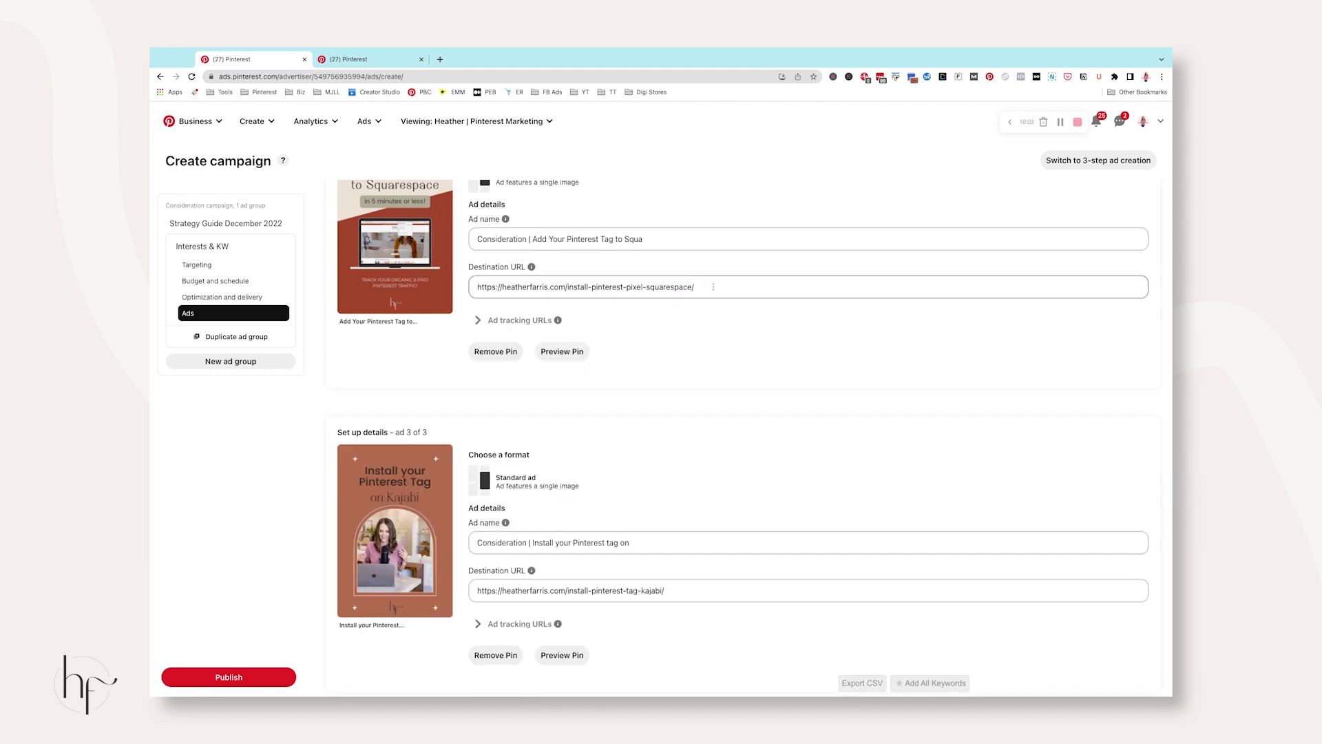
key(super+a)
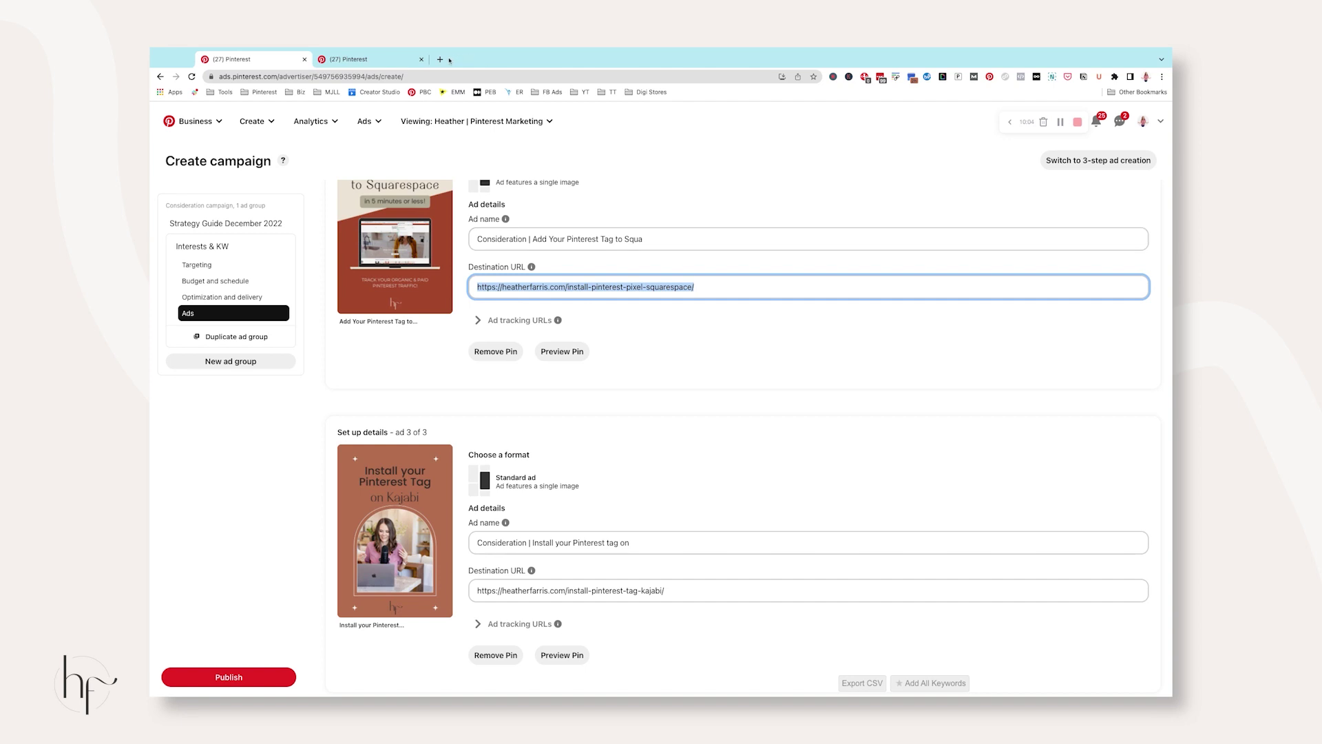
click(440, 59)
text(ga dev tools)
key(Return)
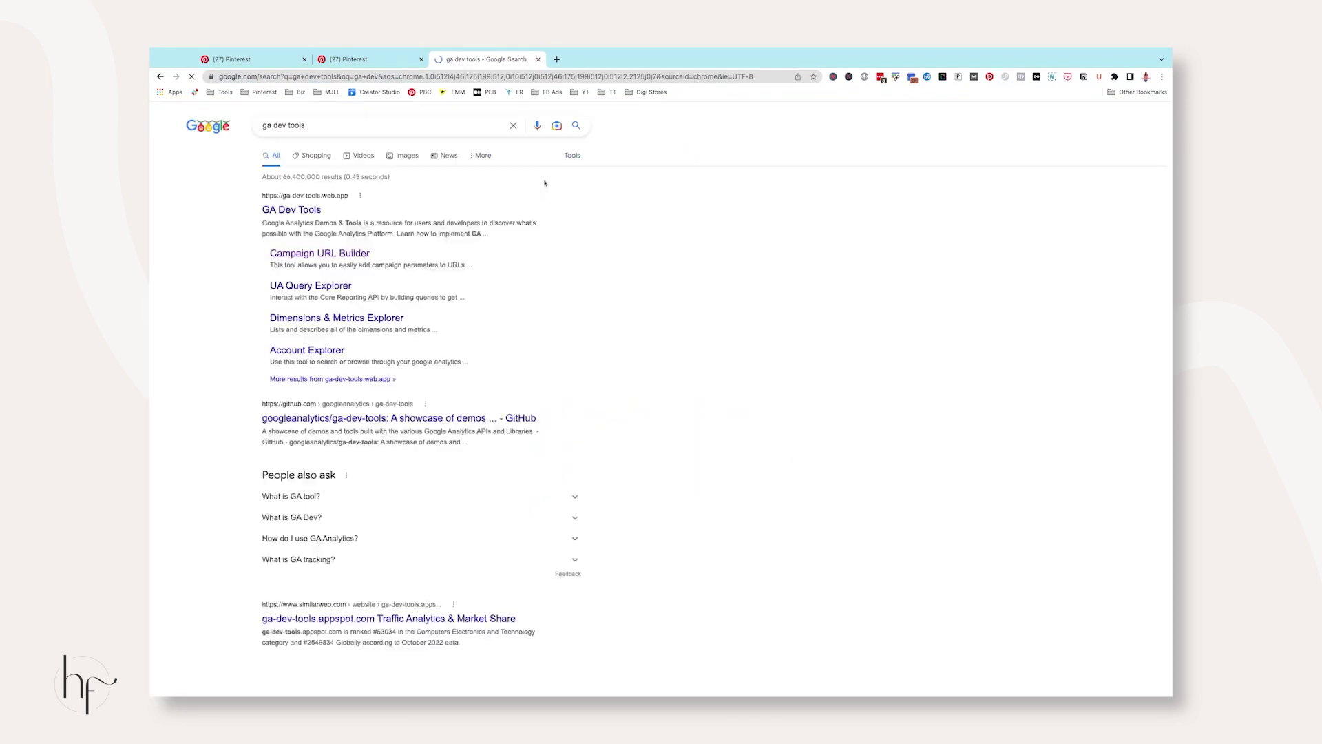
click(356, 254)
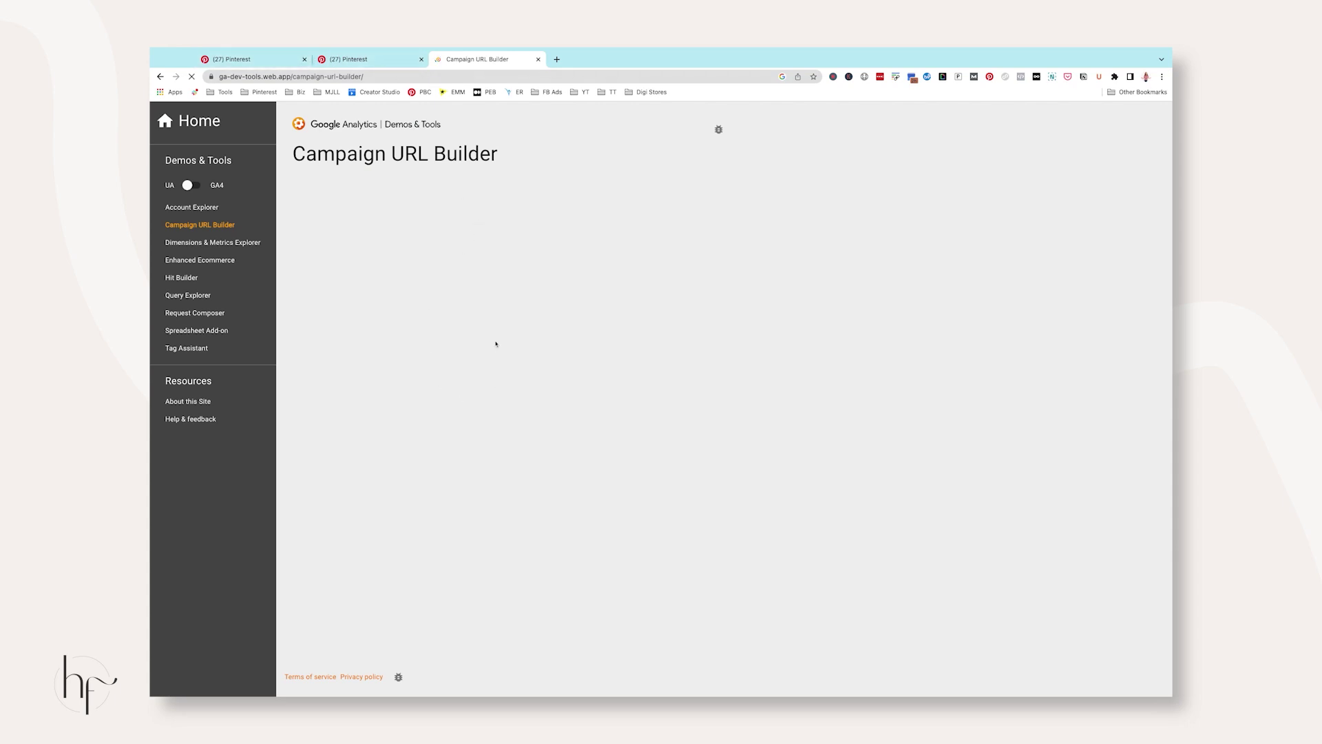
scroll(479, 330, down, 5)
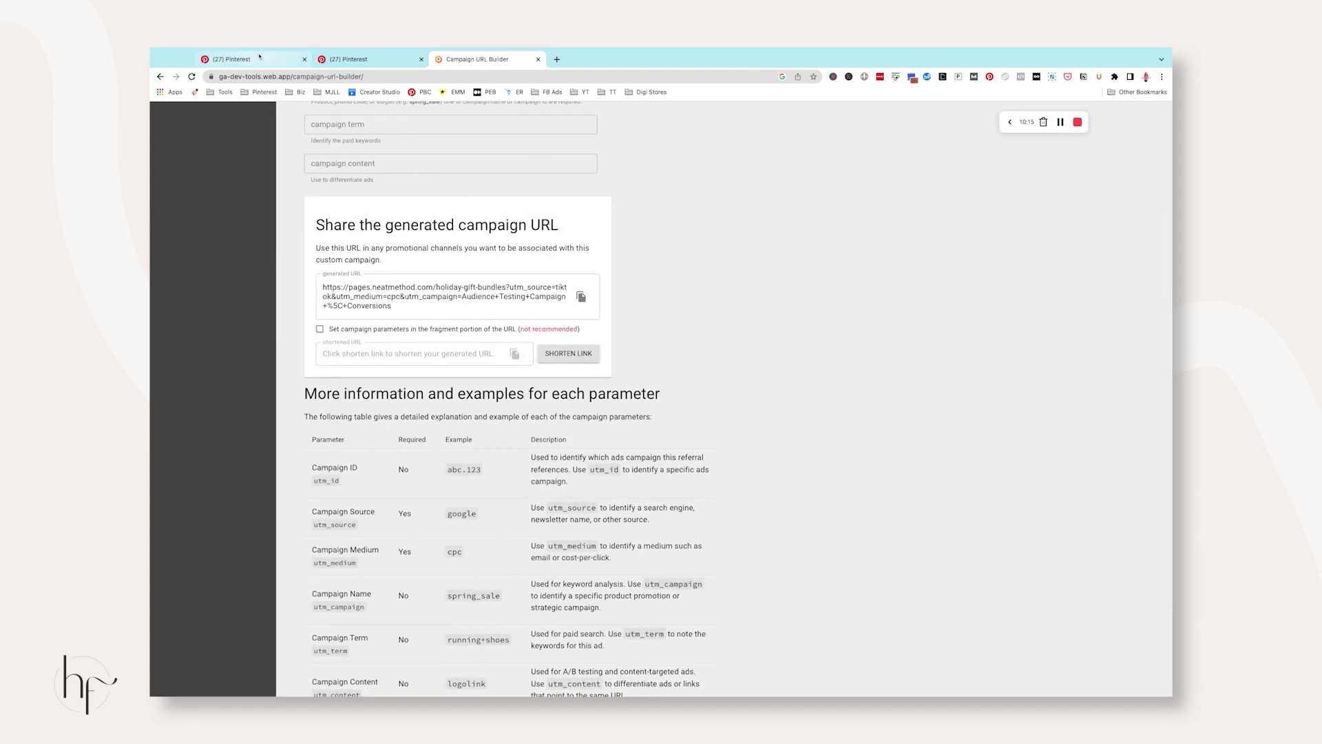
Return to the campaign draft and start a new campaign from scratch instead of resuming the saved work.
click(260, 60)
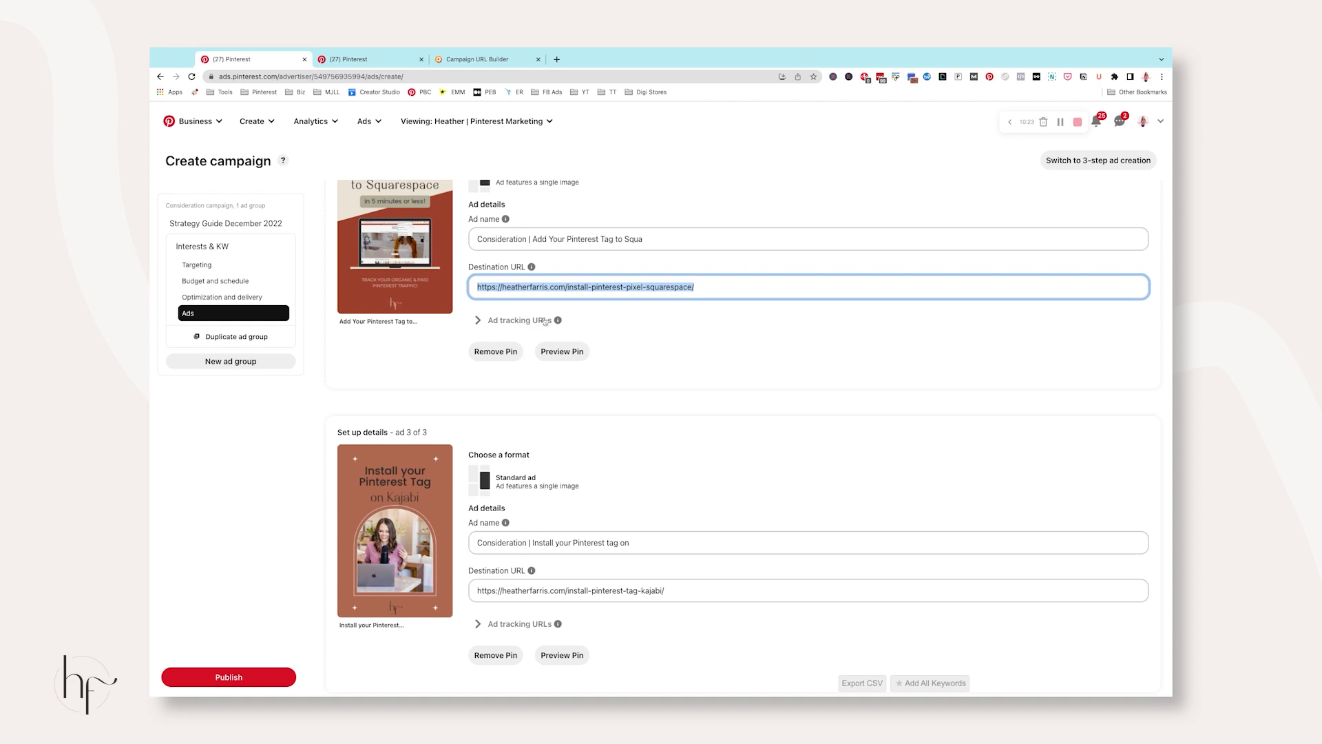
scroll(620, 413, down, 2)
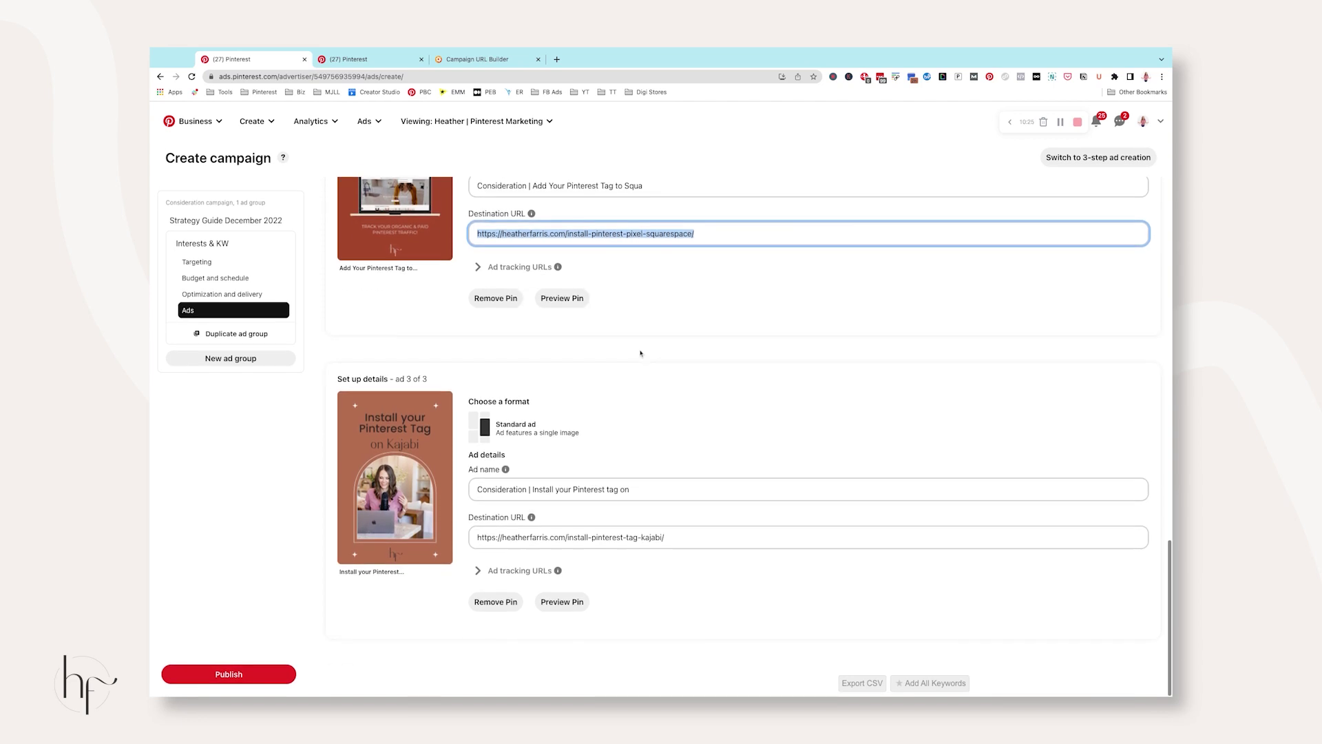
scroll(654, 578, up, 20)
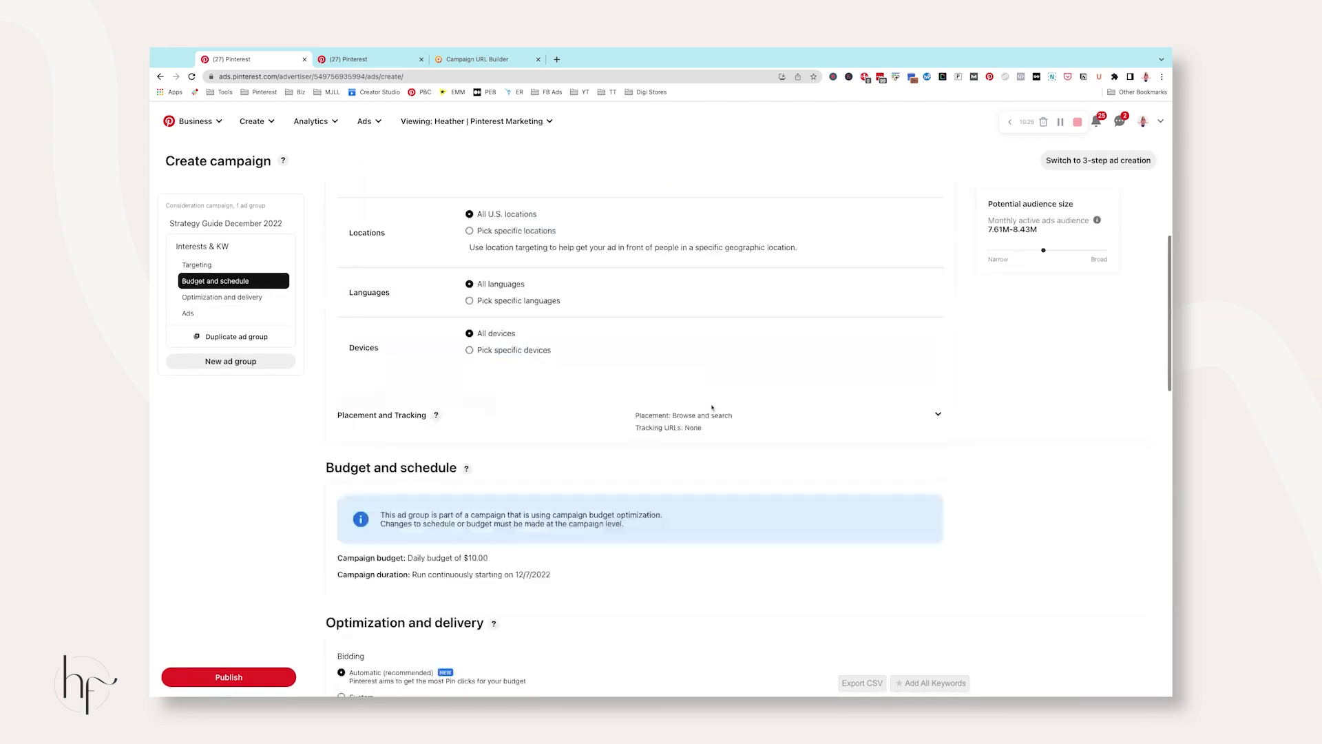
click(365, 121)
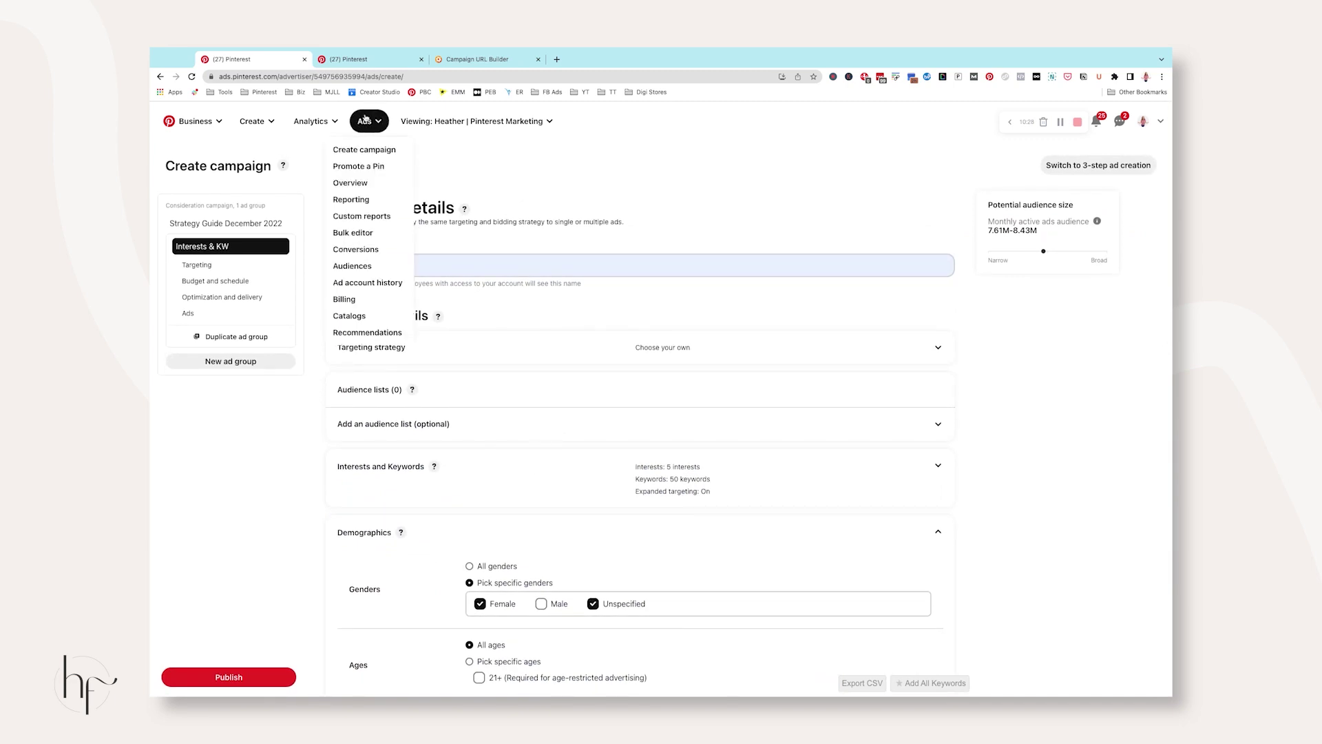
click(375, 152)
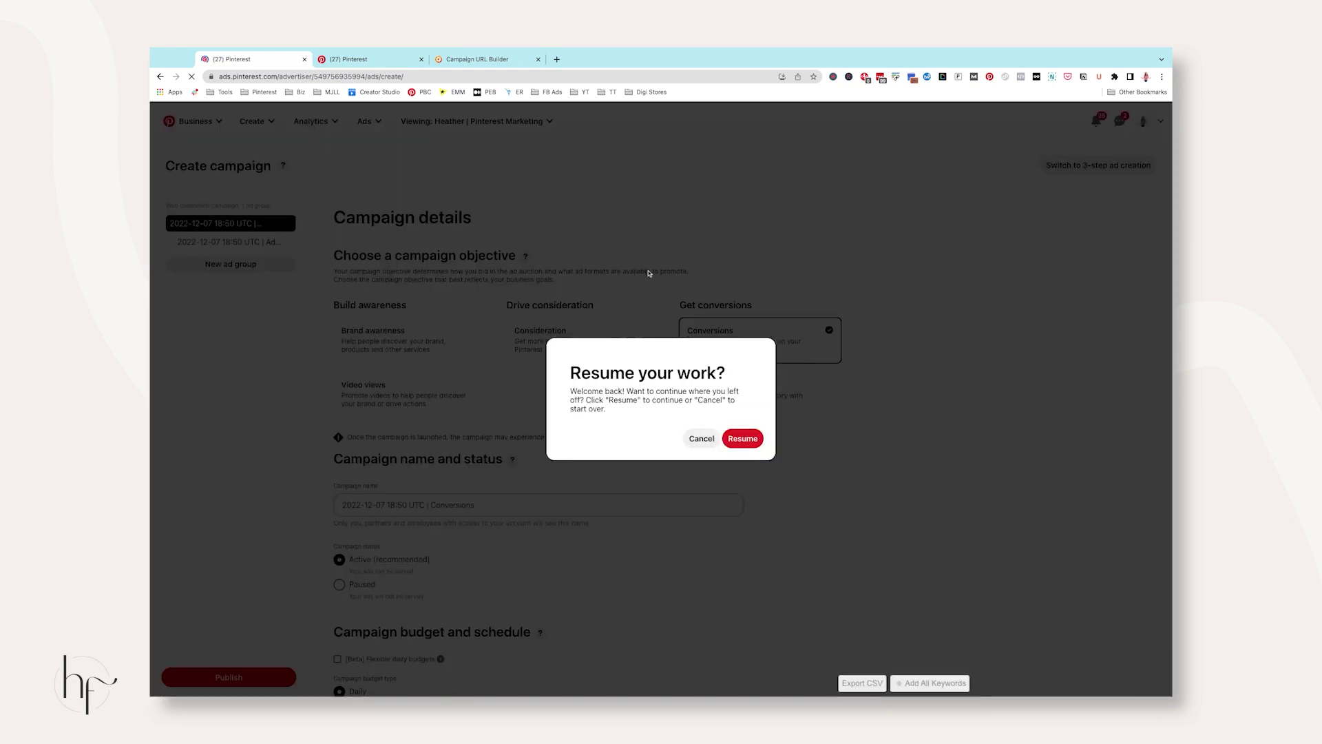
click(700, 440)
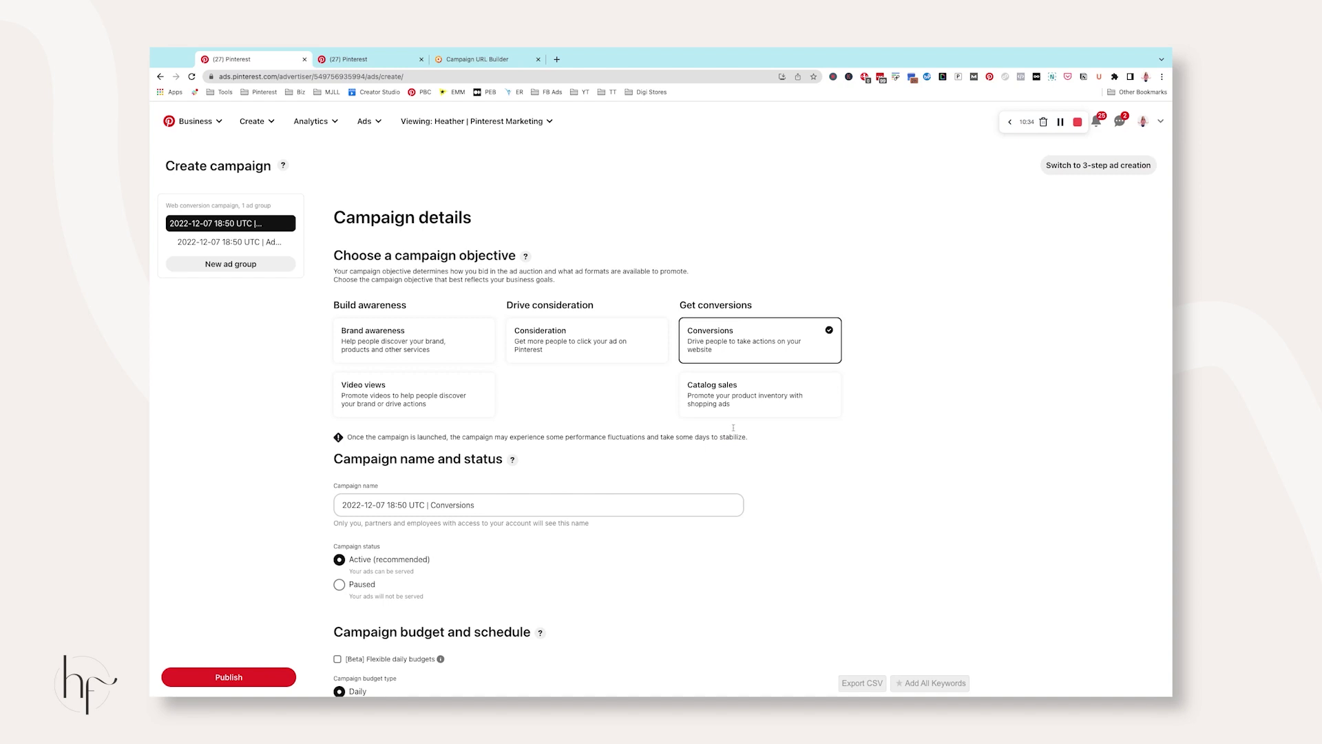
Set a daily budget of $10.00 for the Conversions campaign and continue to the ad group details.
scroll(538, 351, down, 2)
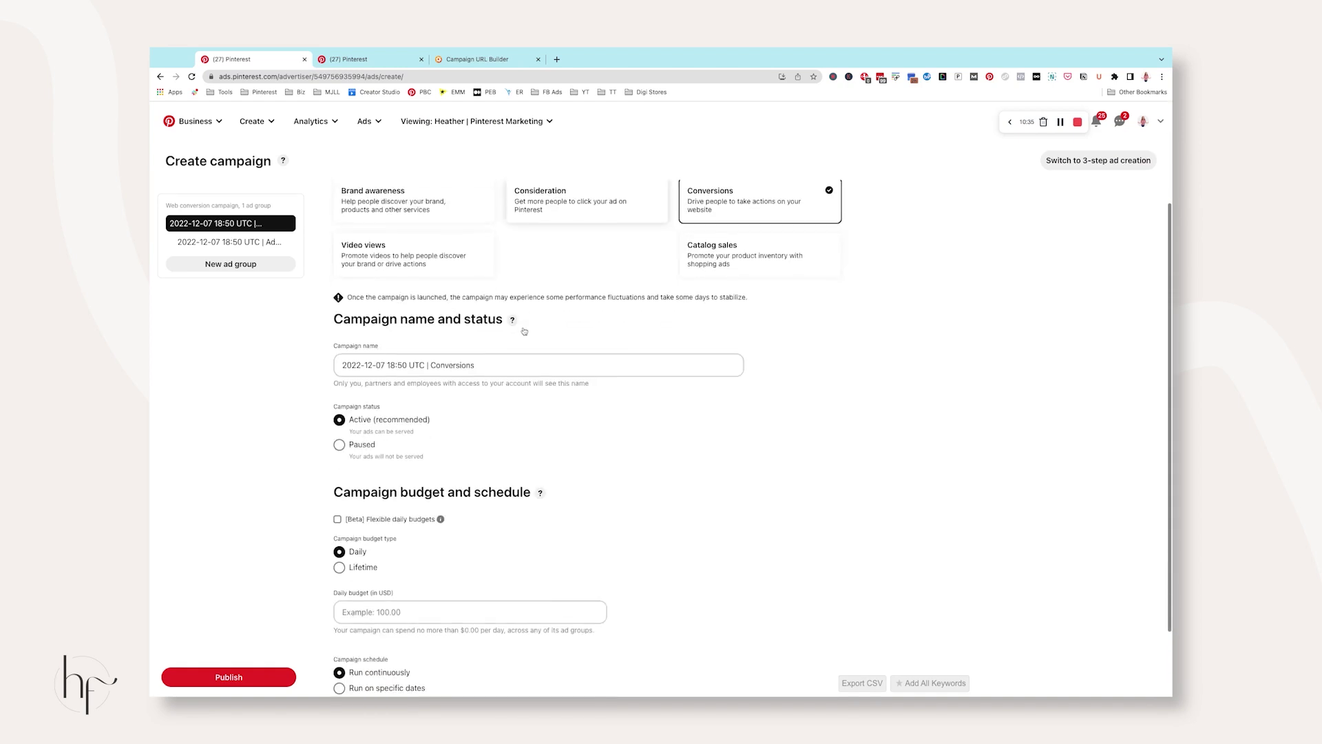
scroll(481, 353, down, 1)
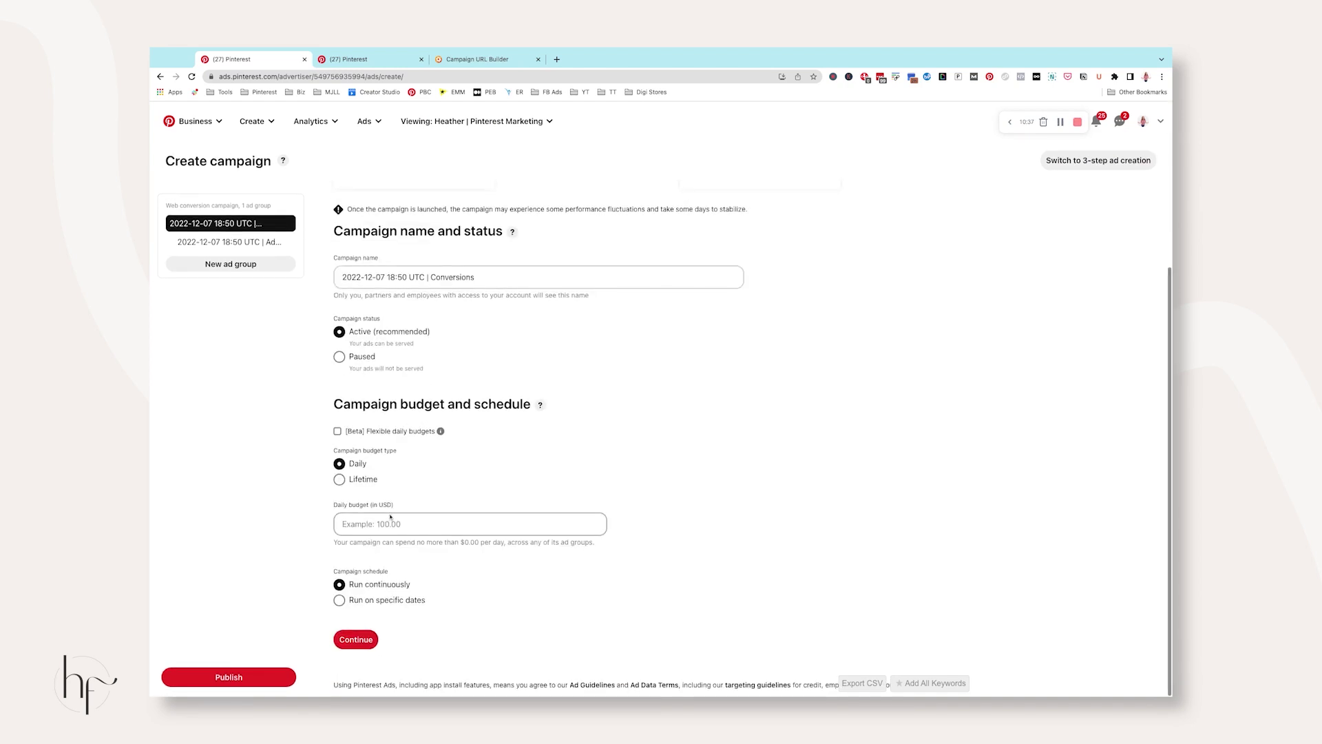
click(392, 522)
text(10.0)
click(516, 474)
click(355, 640)
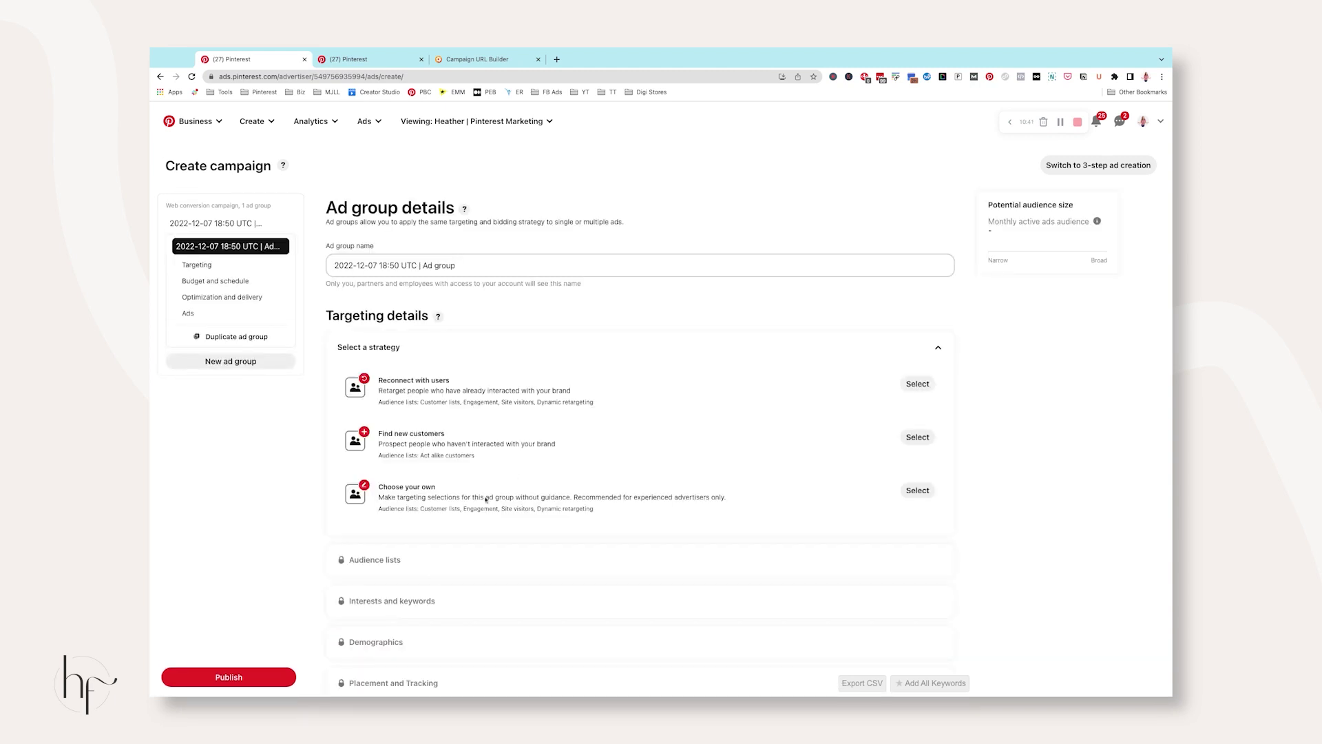
Set the ad group's targeting strategy to Choose your own.
scroll(545, 415, down, 10)
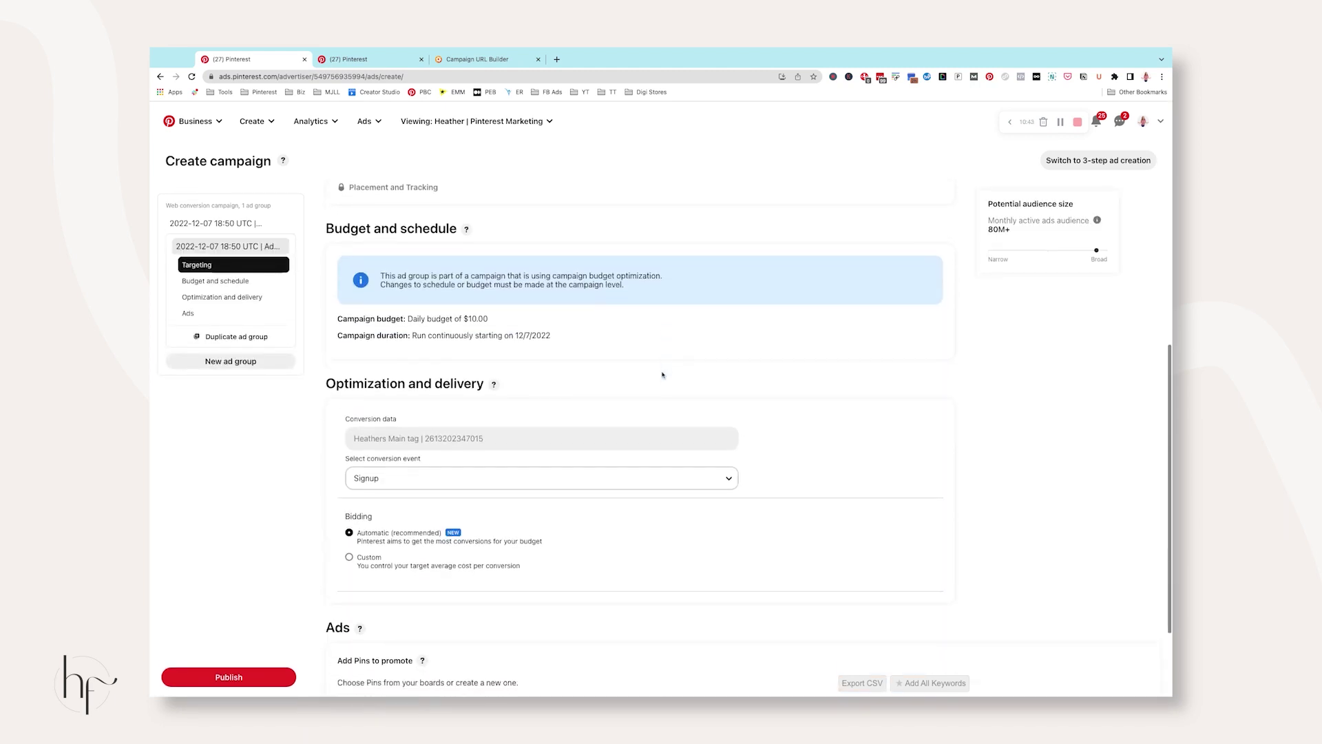
scroll(663, 374, up, 7)
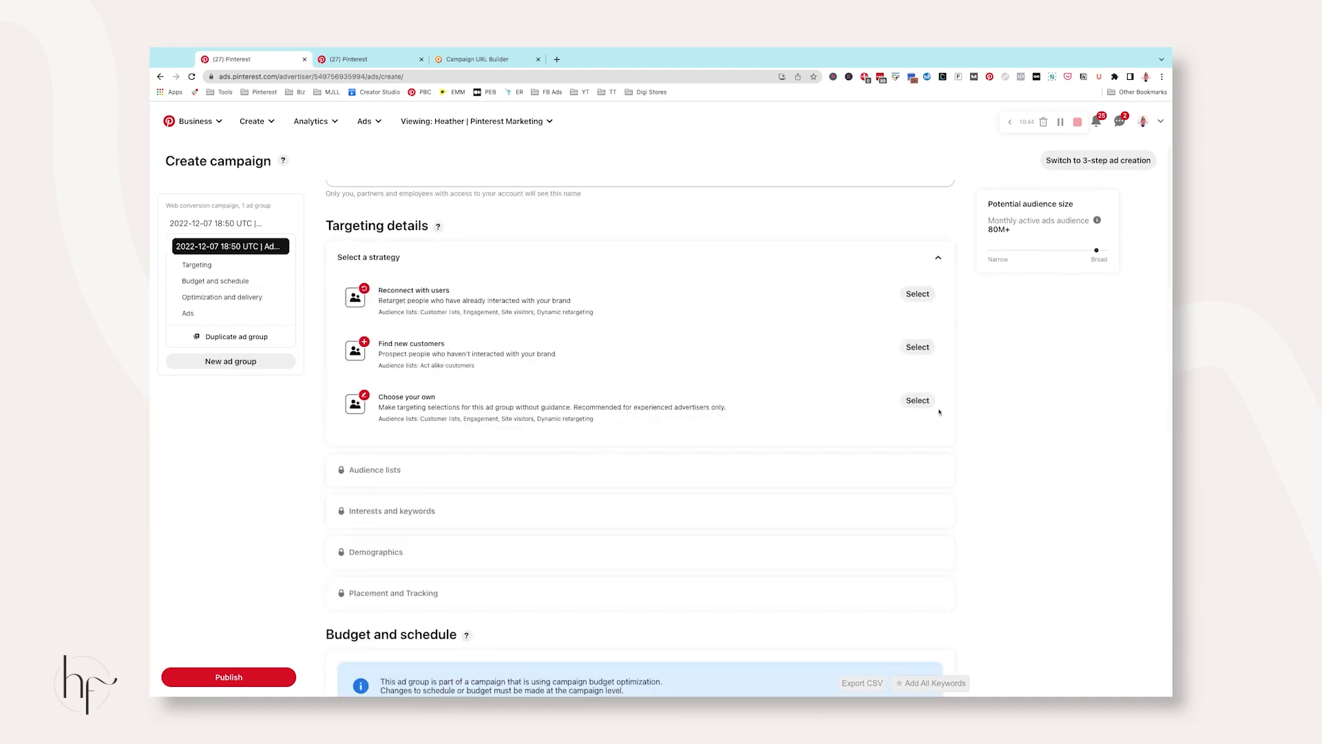
click(918, 401)
scroll(679, 381, down, 4)
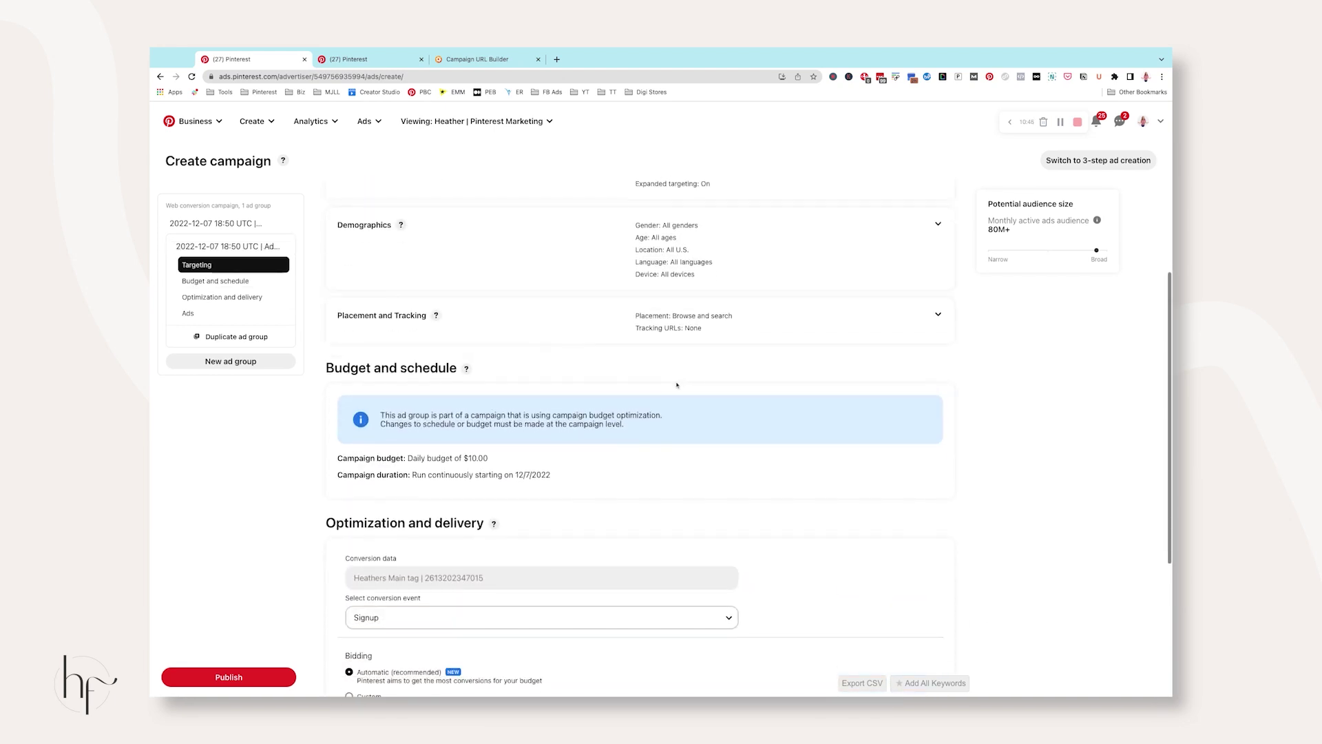
Target the Design interests Book and Magazine, Business and Advertising, Luxury Interior Design, Luxury Packaging, and Web and App Design.
scroll(638, 352, up, 3)
click(413, 292)
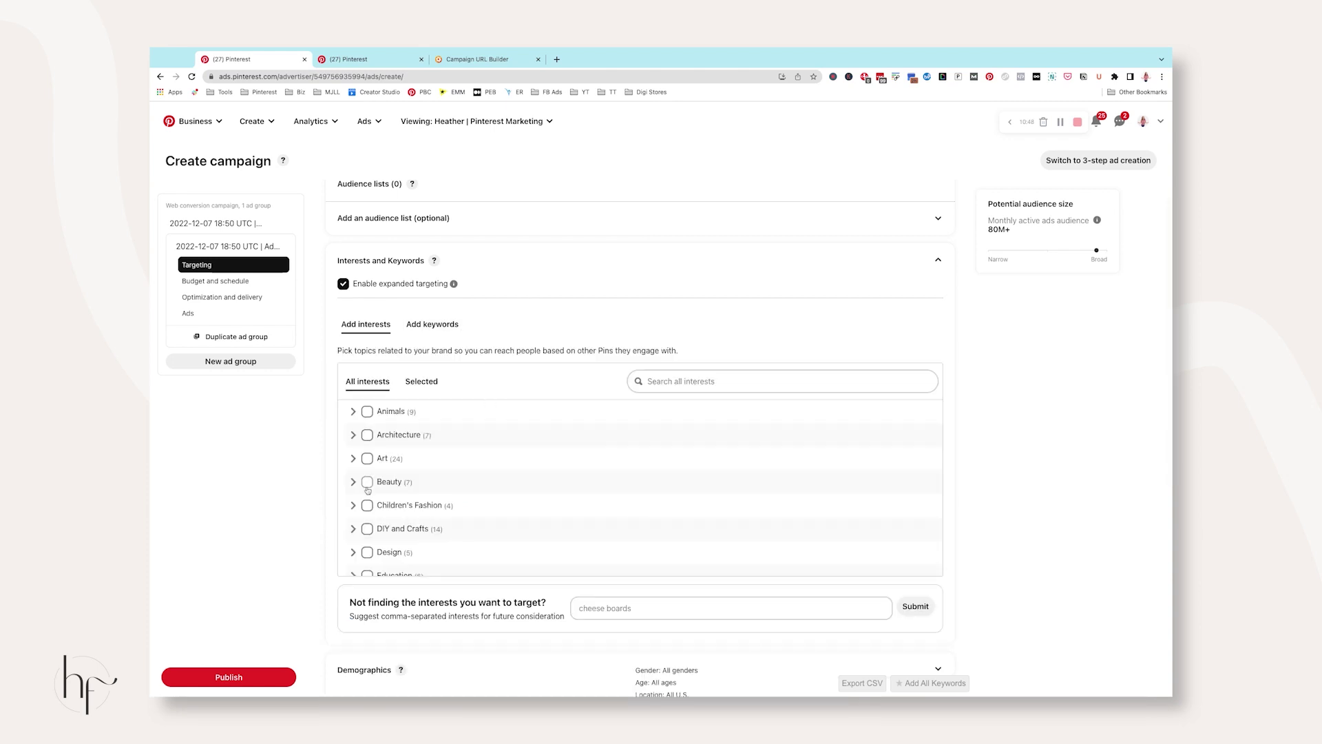
scroll(353, 510, down, 2)
click(353, 447)
click(380, 463)
click(379, 479)
click(379, 495)
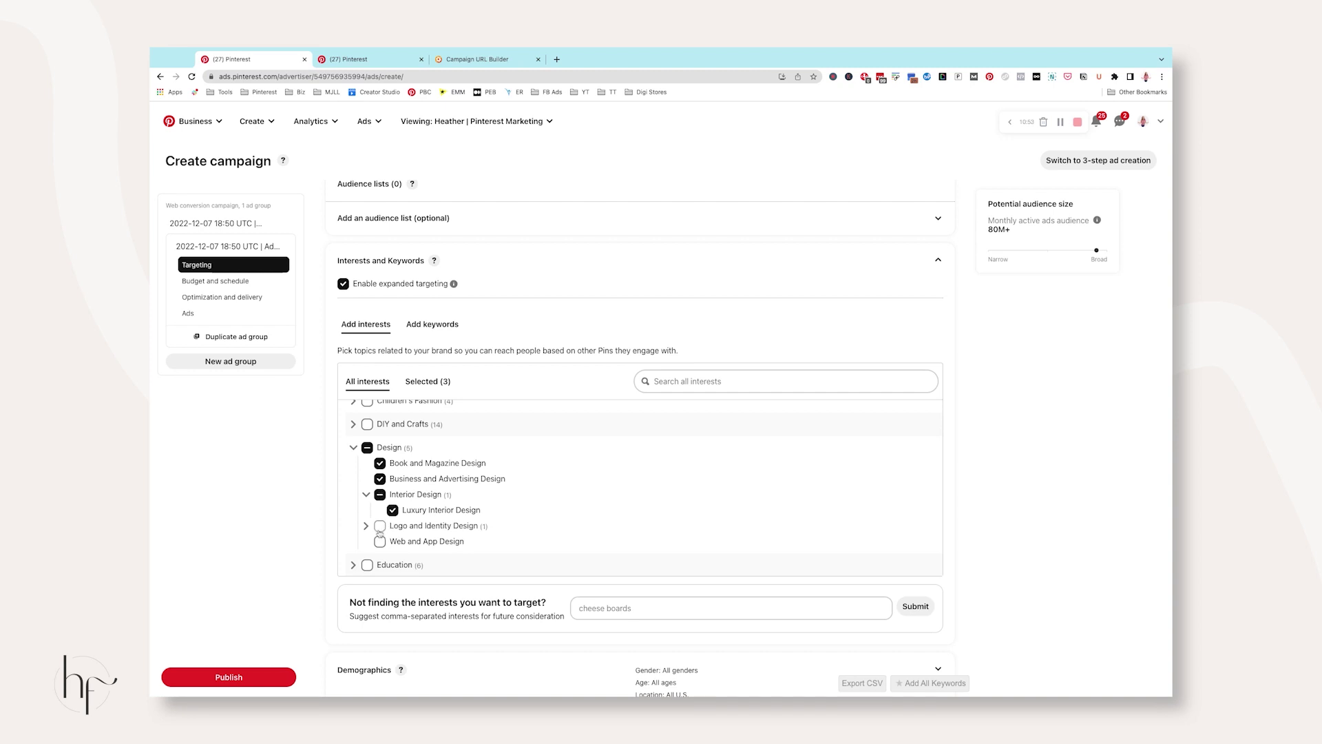
click(380, 527)
click(393, 541)
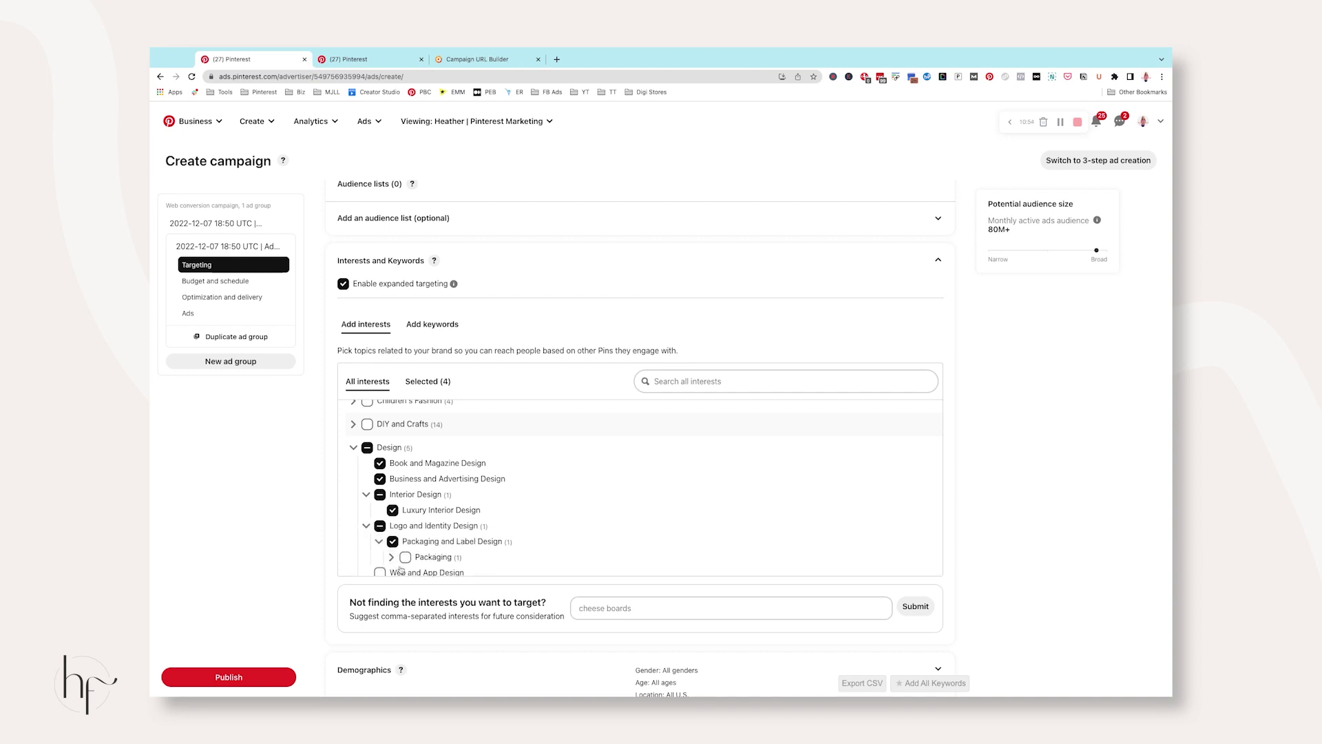
click(405, 558)
scroll(403, 544, down, 2)
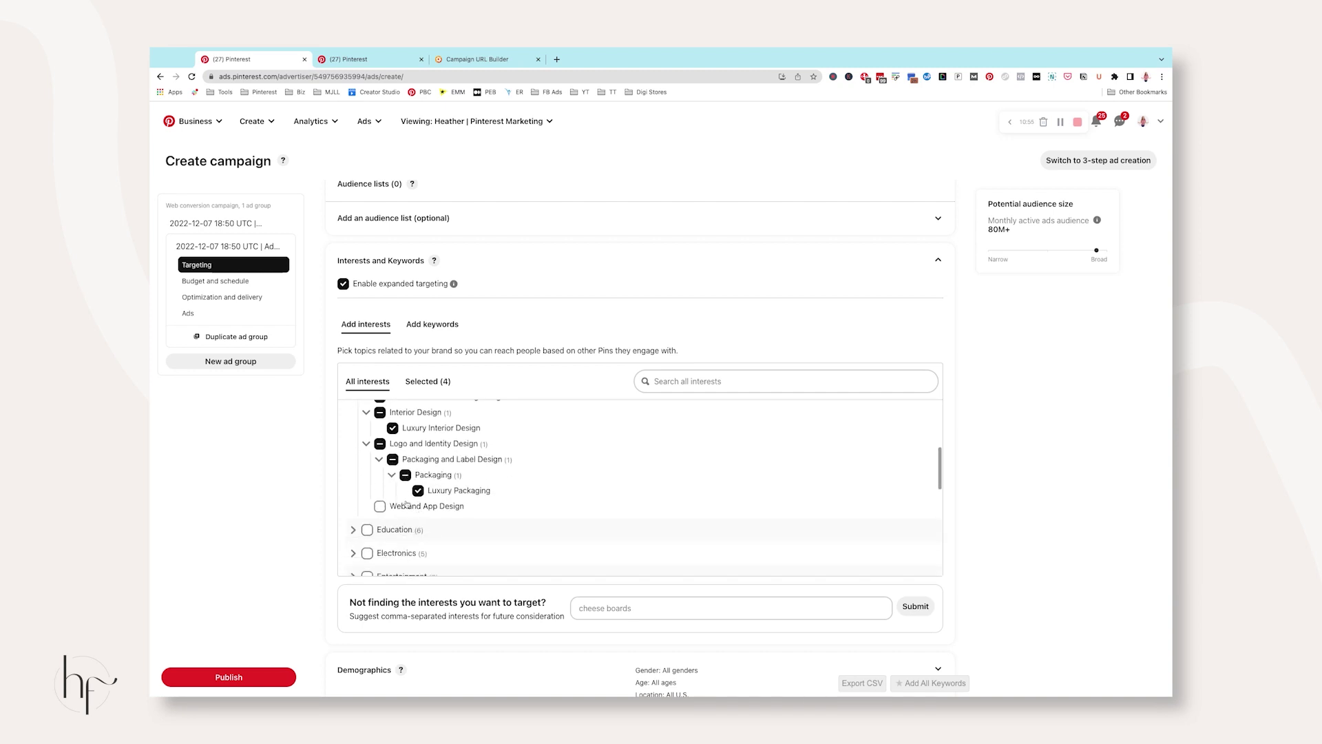
click(381, 507)
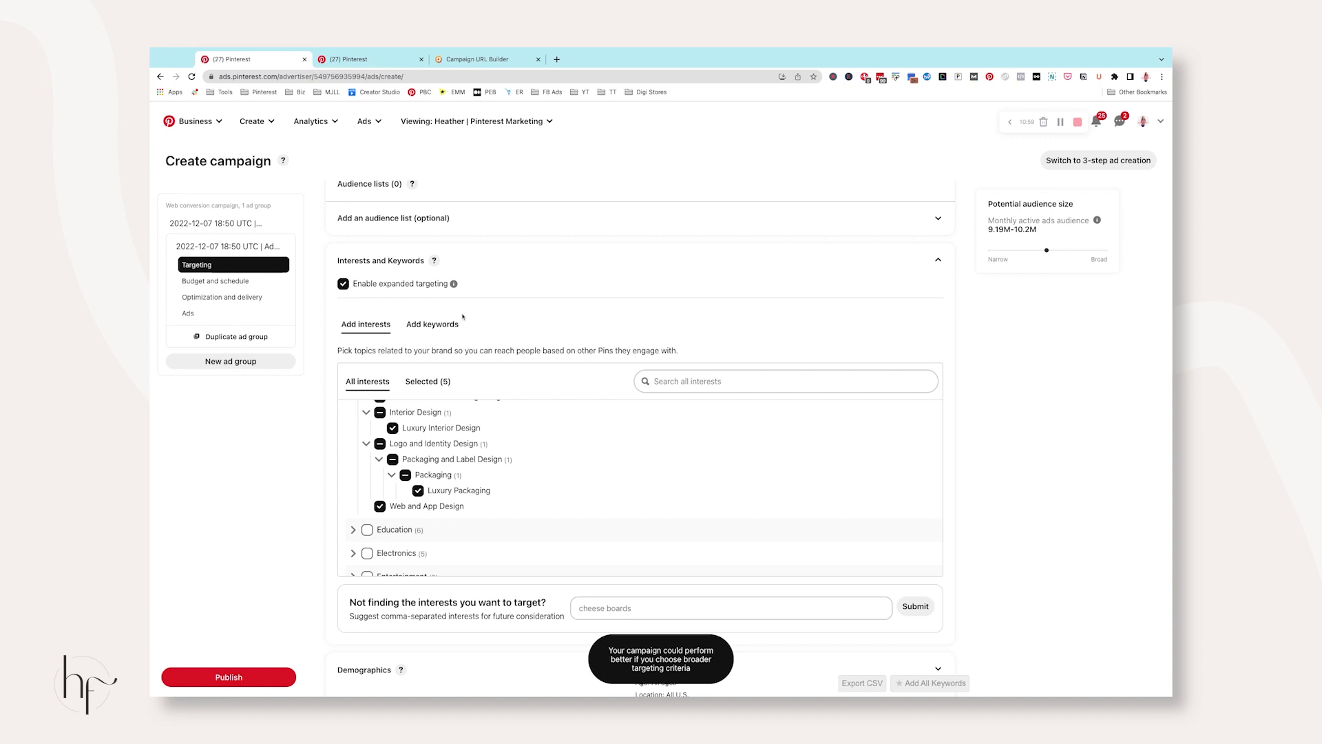
Search related keywords for "pinterest marketing", add all results to the ad group and collapse the Interests and Keywords section.
click(441, 324)
click(664, 410)
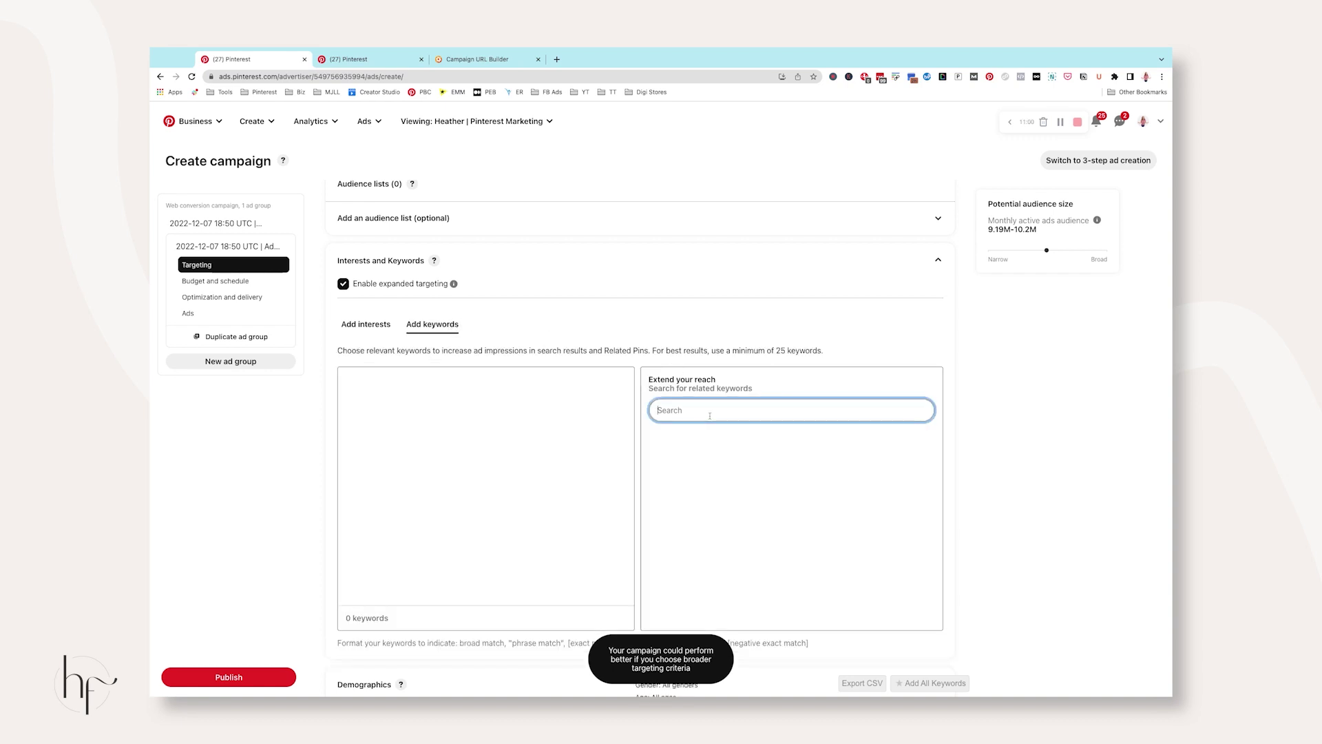
text(pinterest marketing)
click(682, 434)
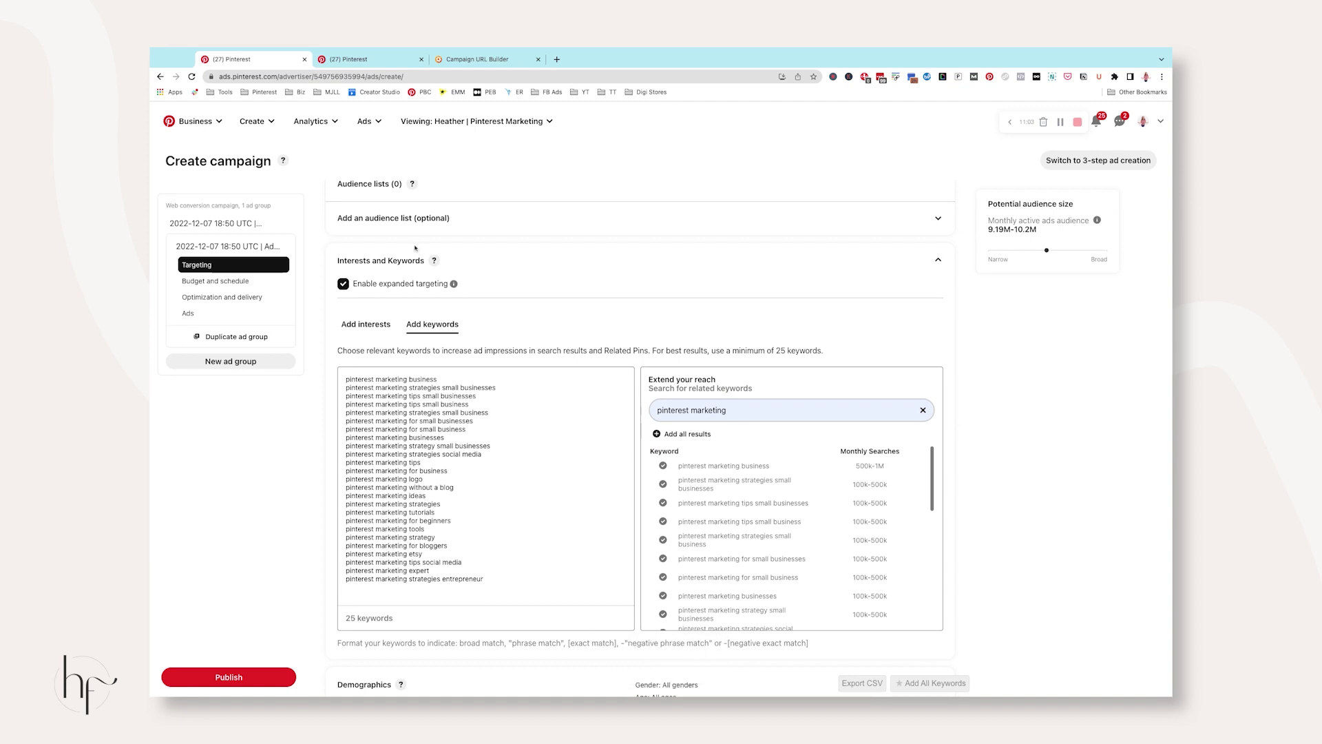
click(484, 270)
scroll(572, 287, down, 2)
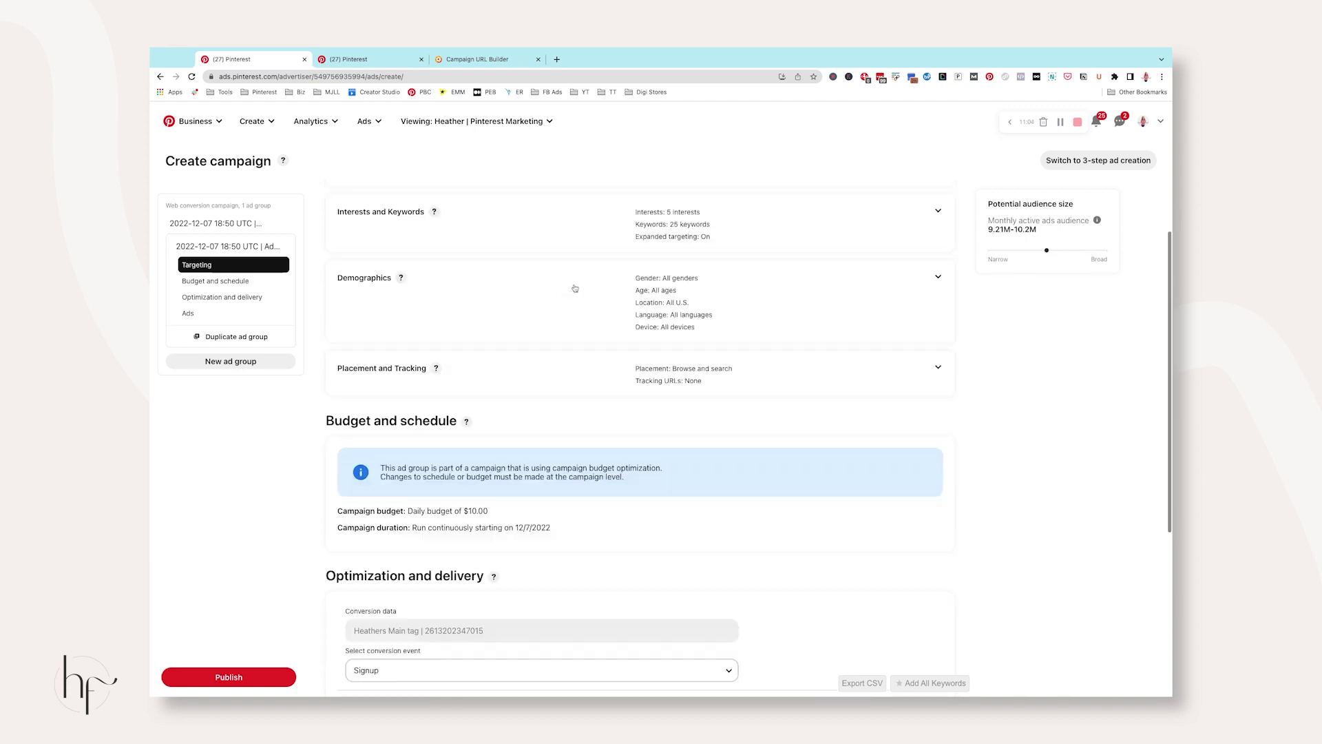
Limit the ad group's gender targeting to Female and Unspecified, and collapse the Demographics section.
click(675, 262)
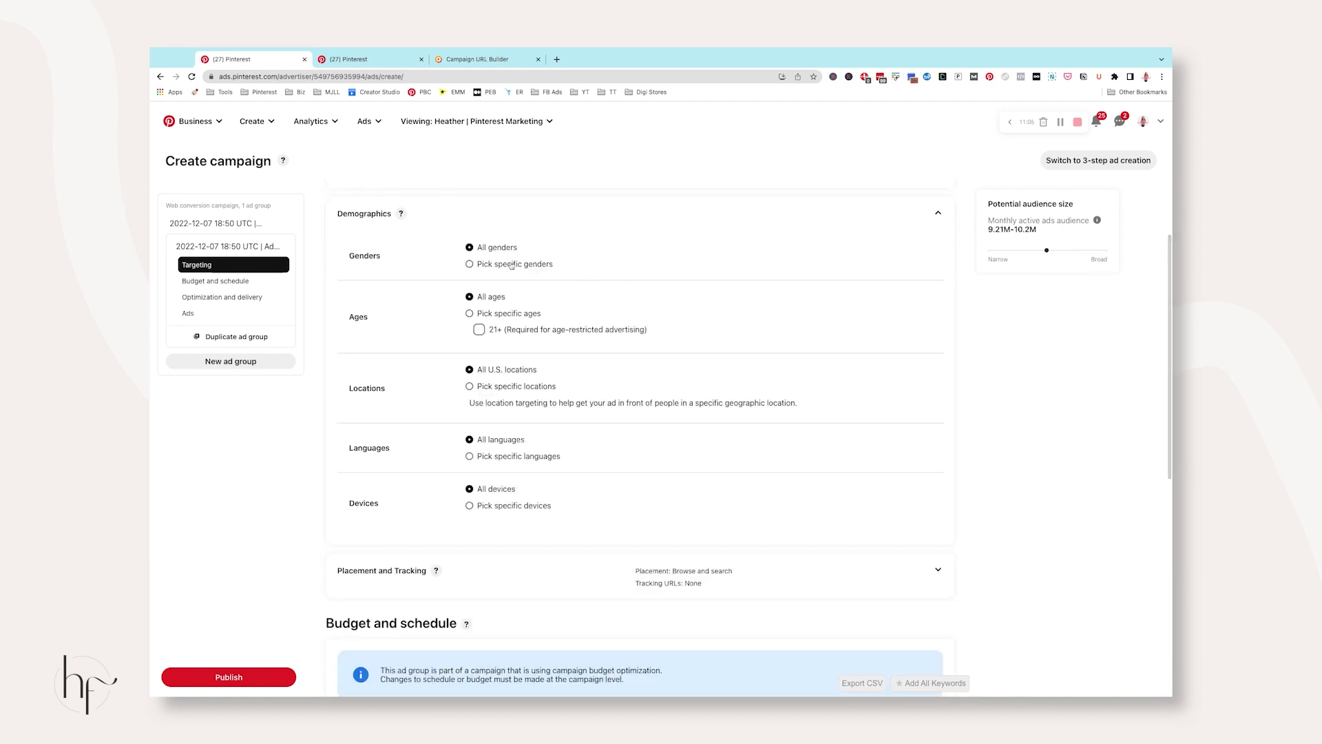
click(513, 264)
click(542, 284)
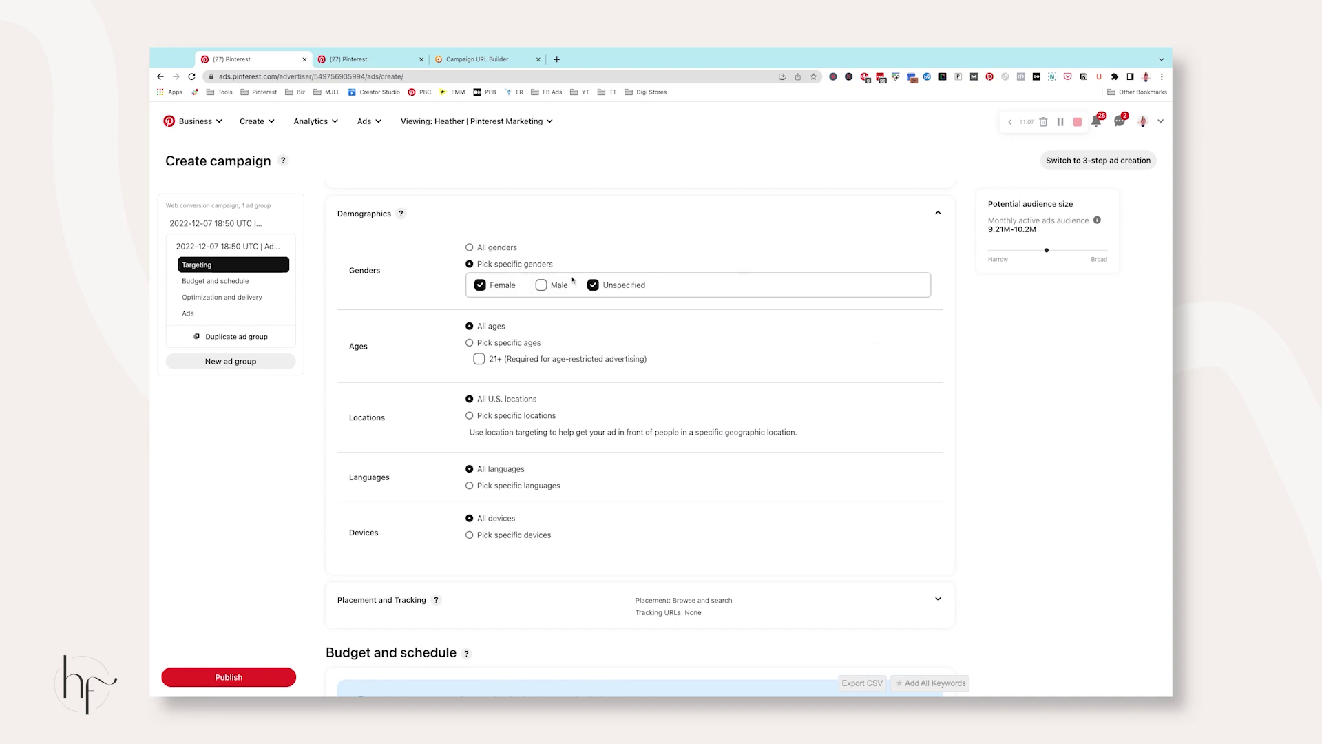
click(693, 213)
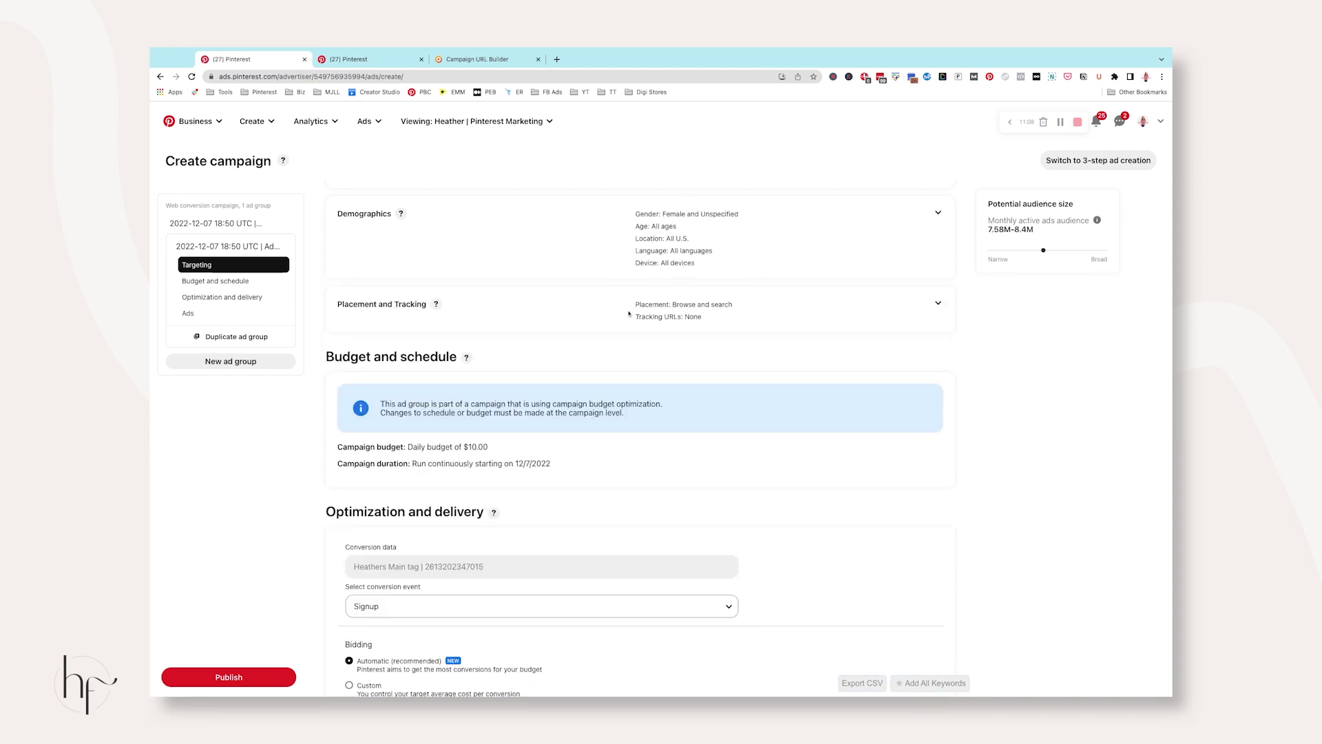
Review the ad group's Optimization and delivery settings and open the ad account's Conversions event history in the second Pinterest tab.
scroll(629, 307, down, 5)
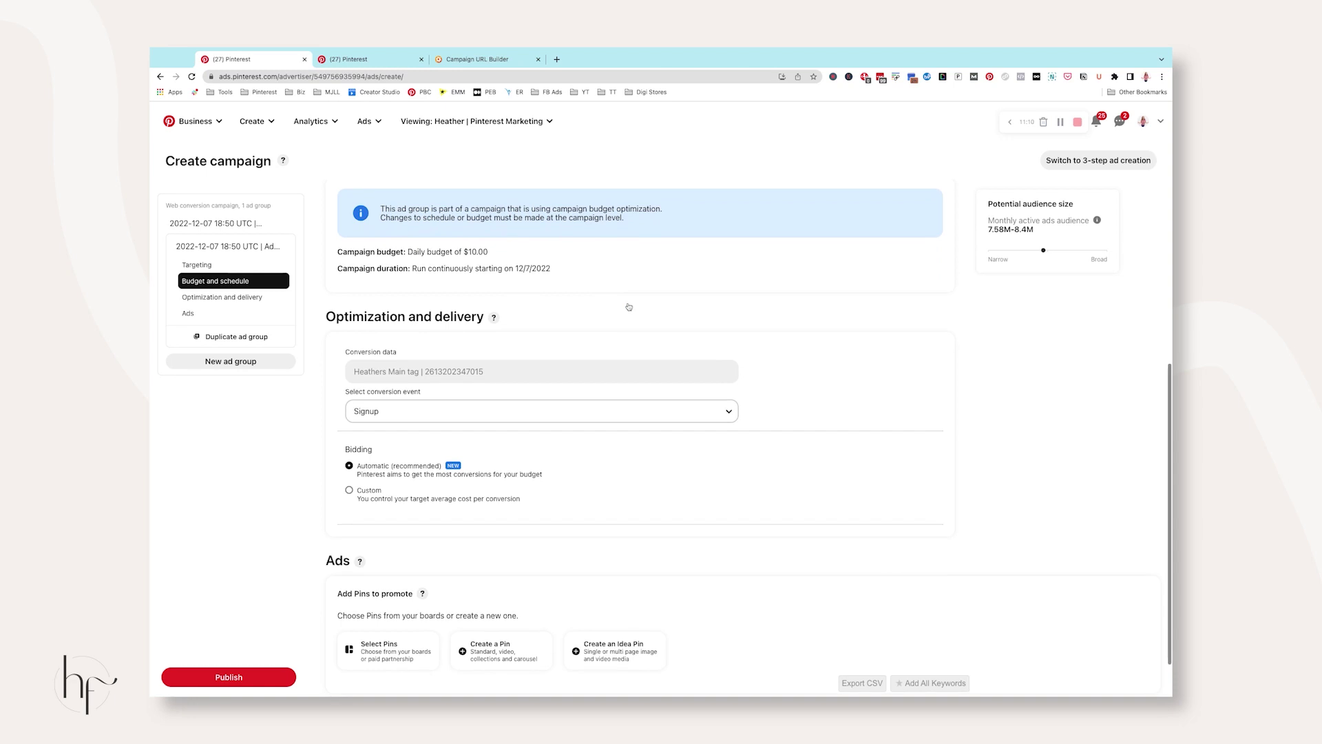
drag(324, 254, 754, 361)
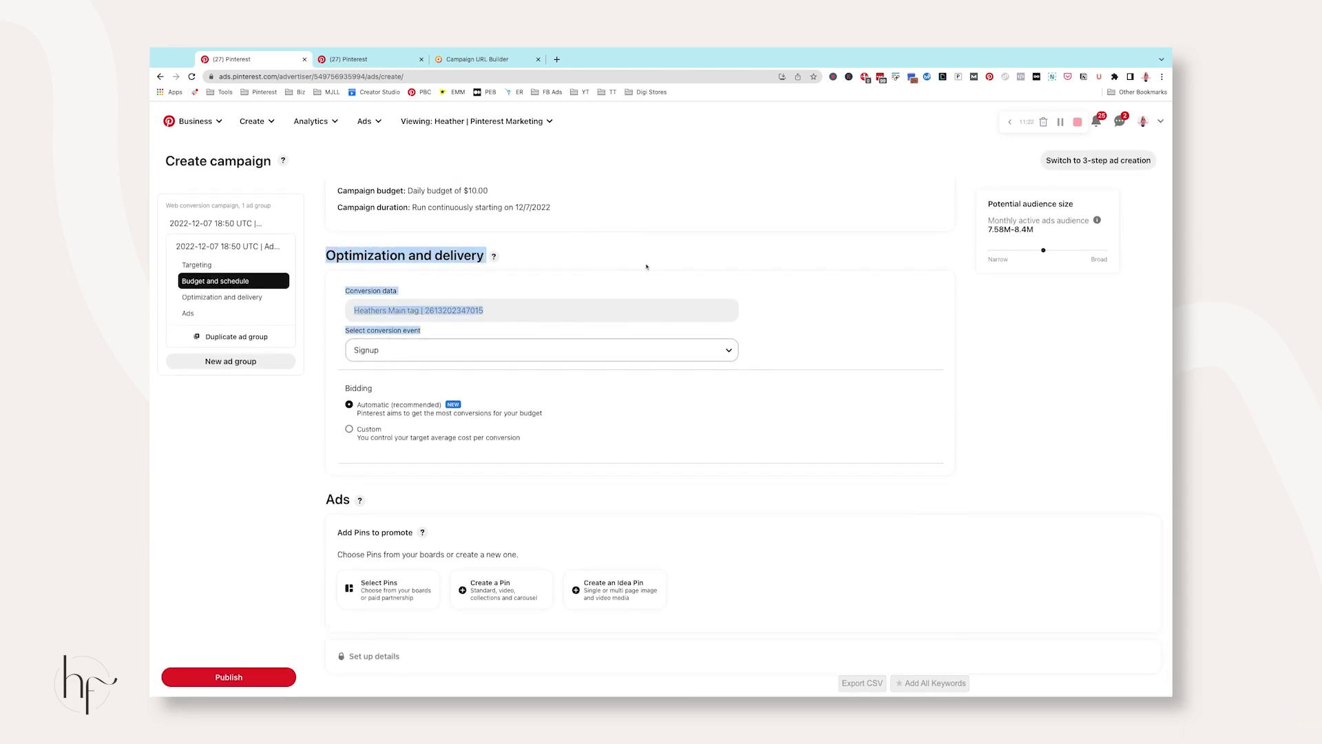
click(376, 60)
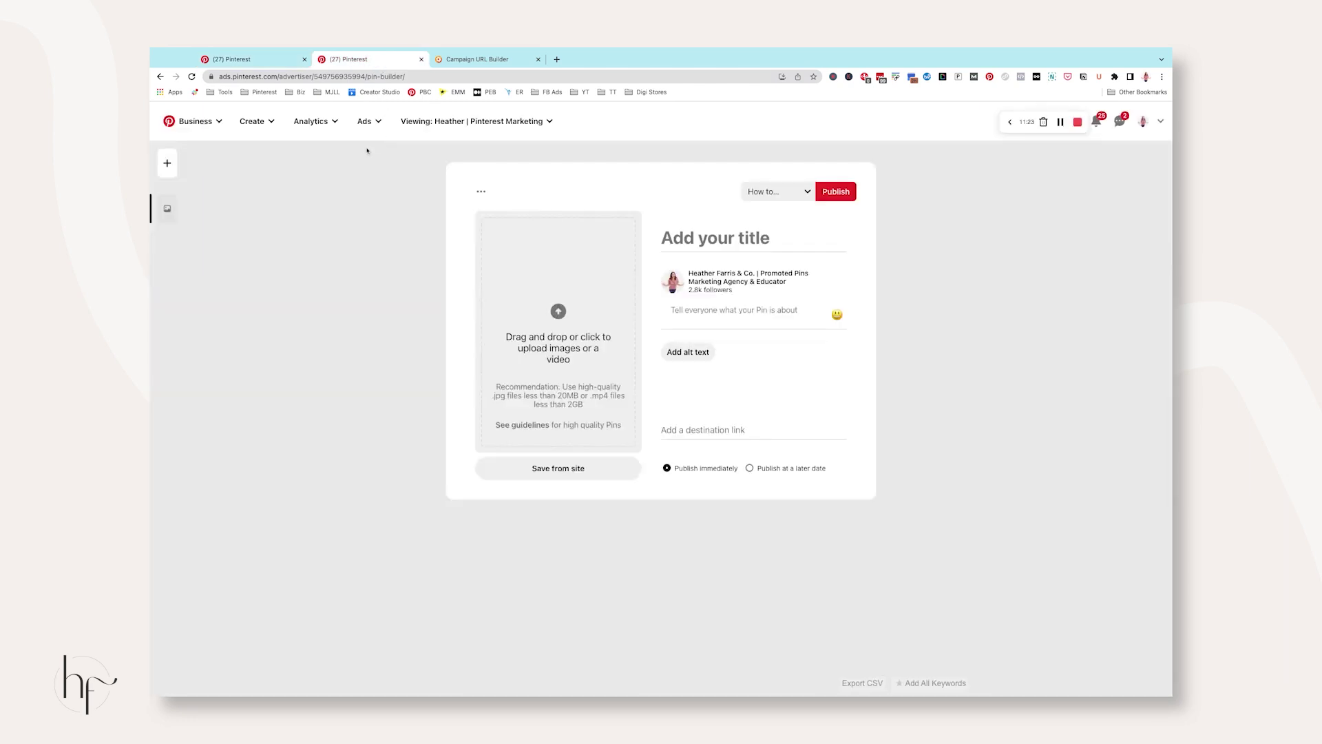
click(364, 121)
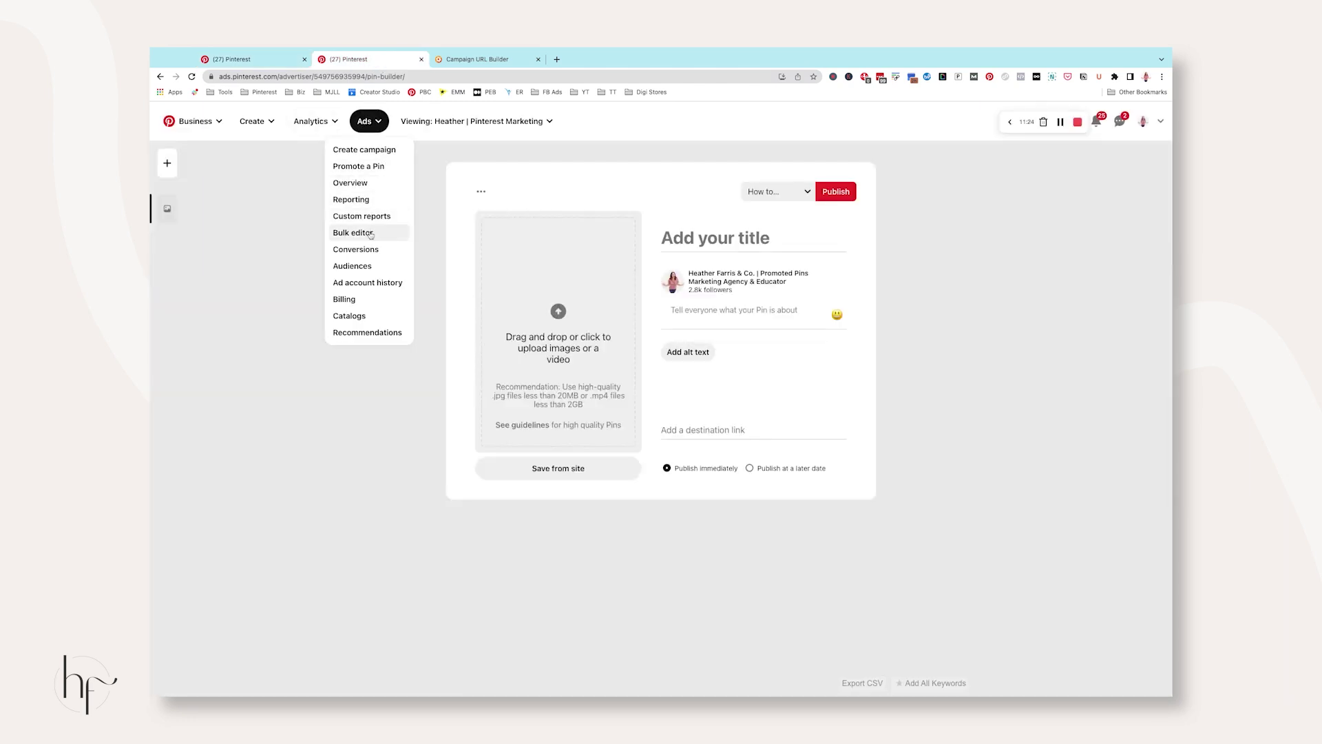
click(384, 251)
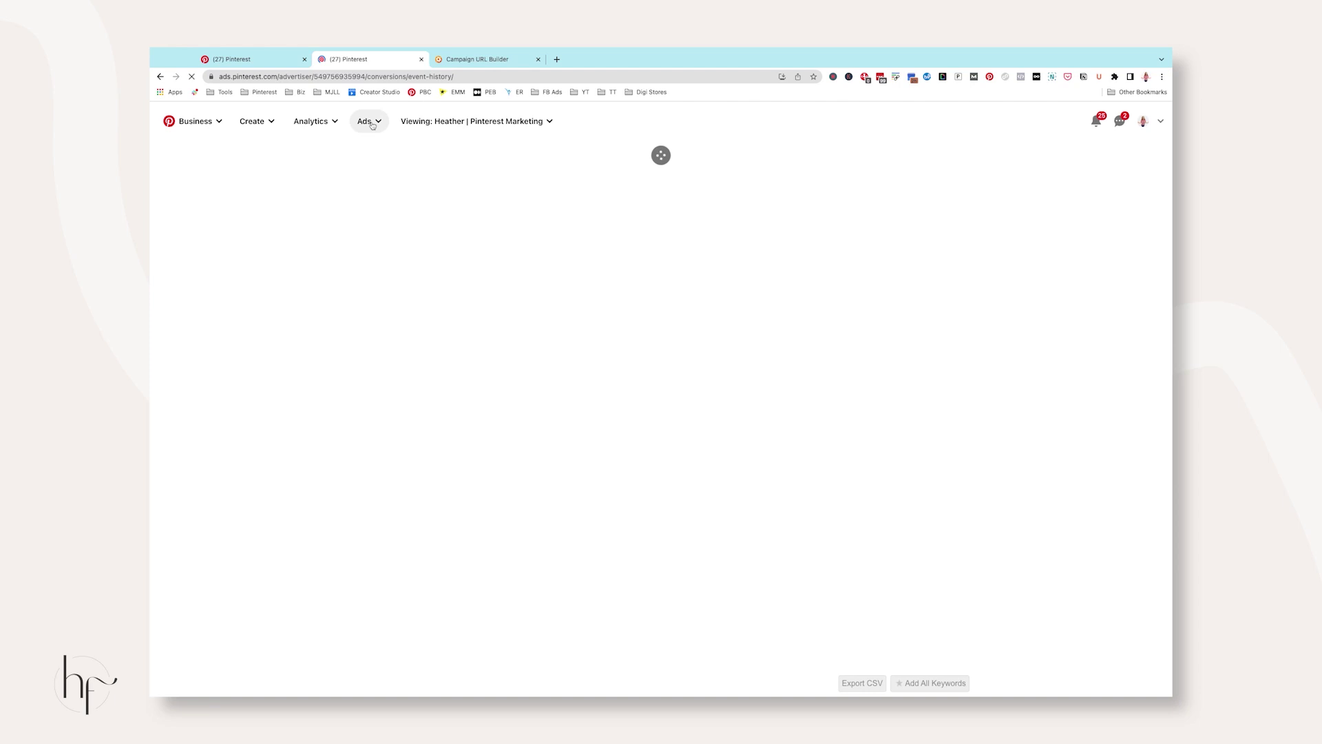
click(372, 122)
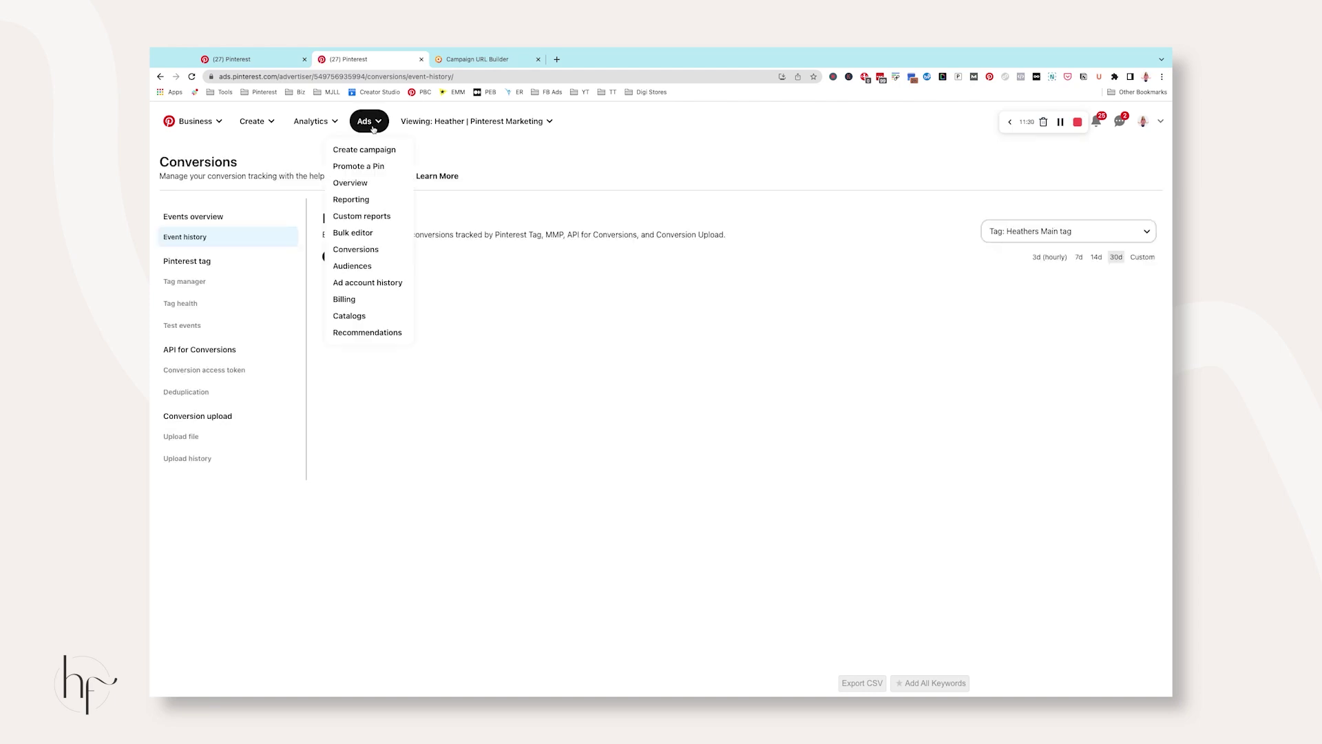
click(614, 226)
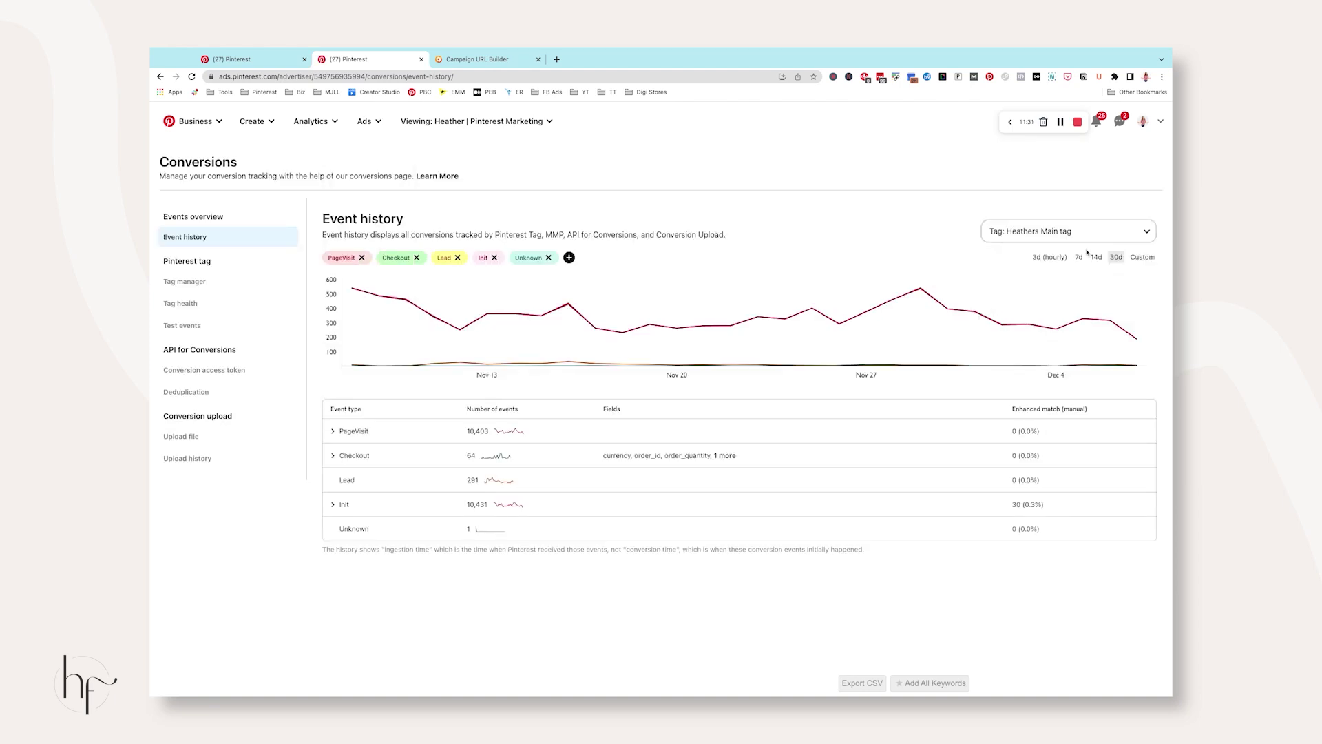
Examine the tag's 30-day event history, checking the Checkout event's fields and the Checkout and Lead event counts.
click(1117, 257)
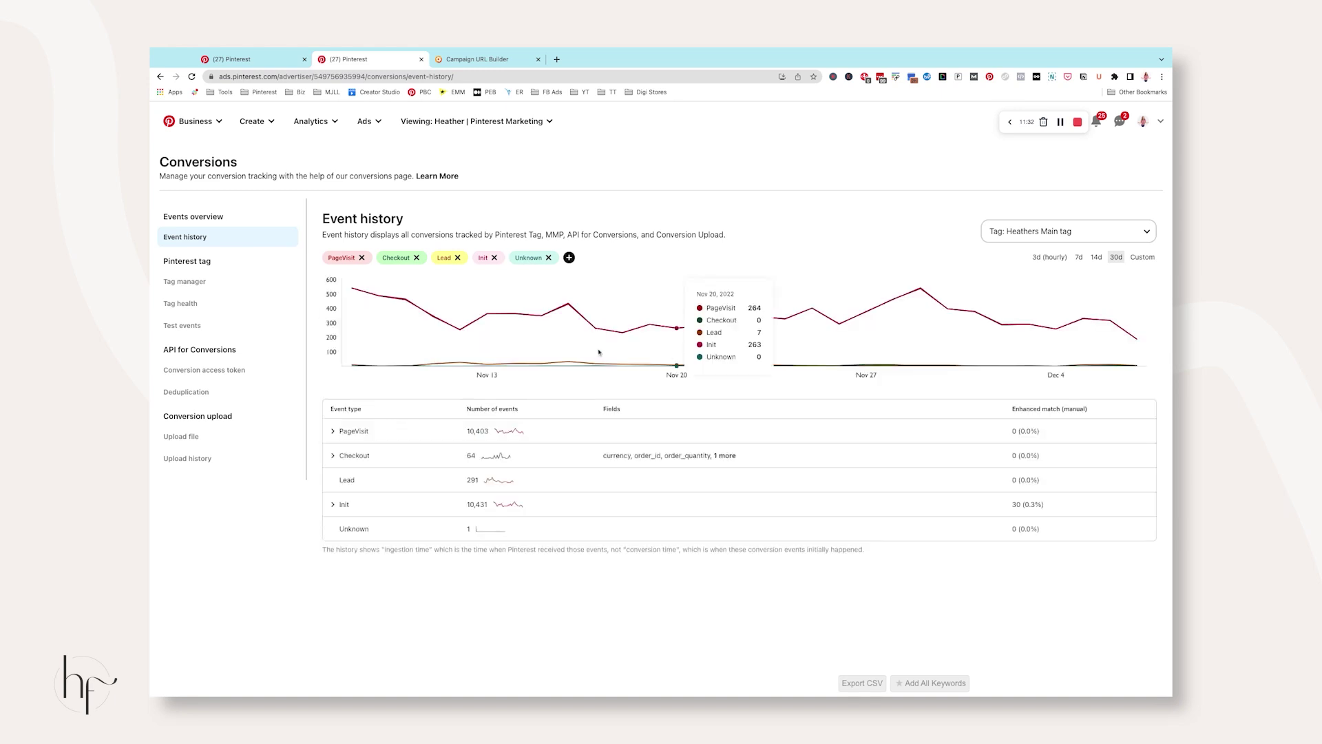
double_click(471, 455)
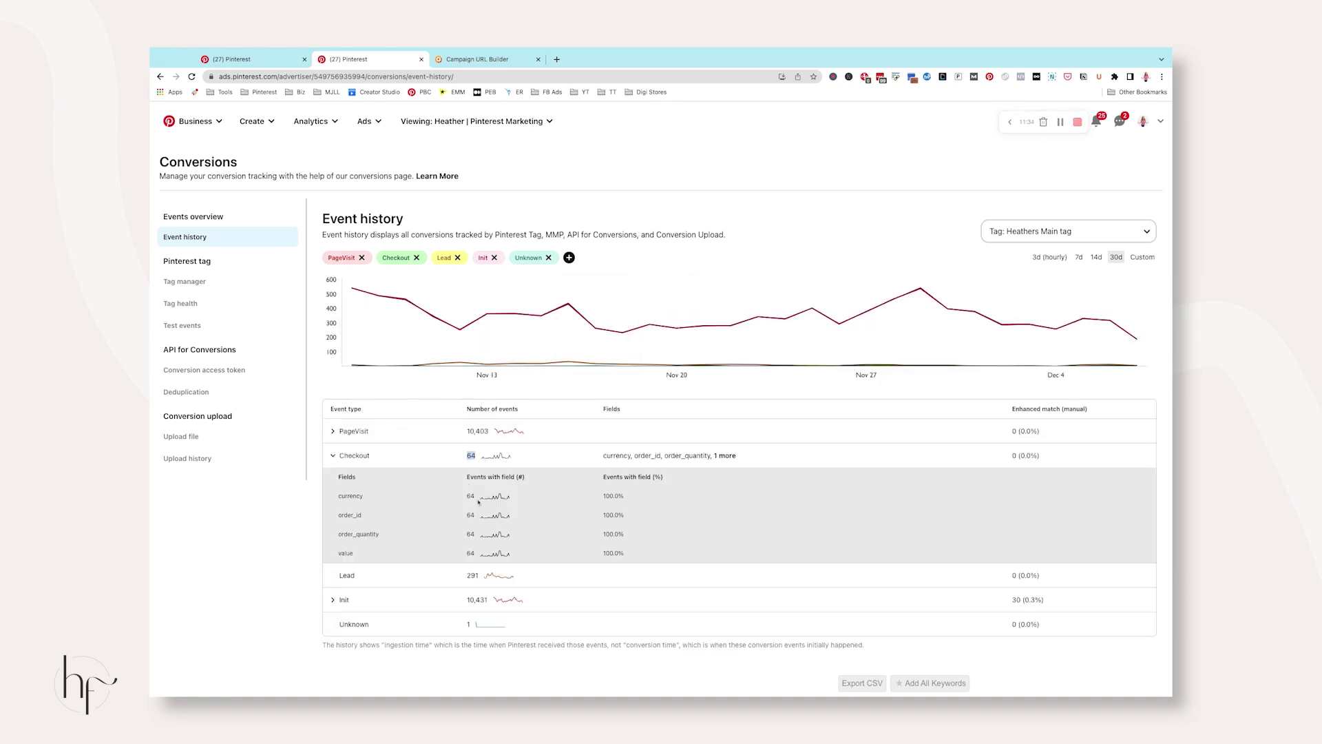
click(459, 457)
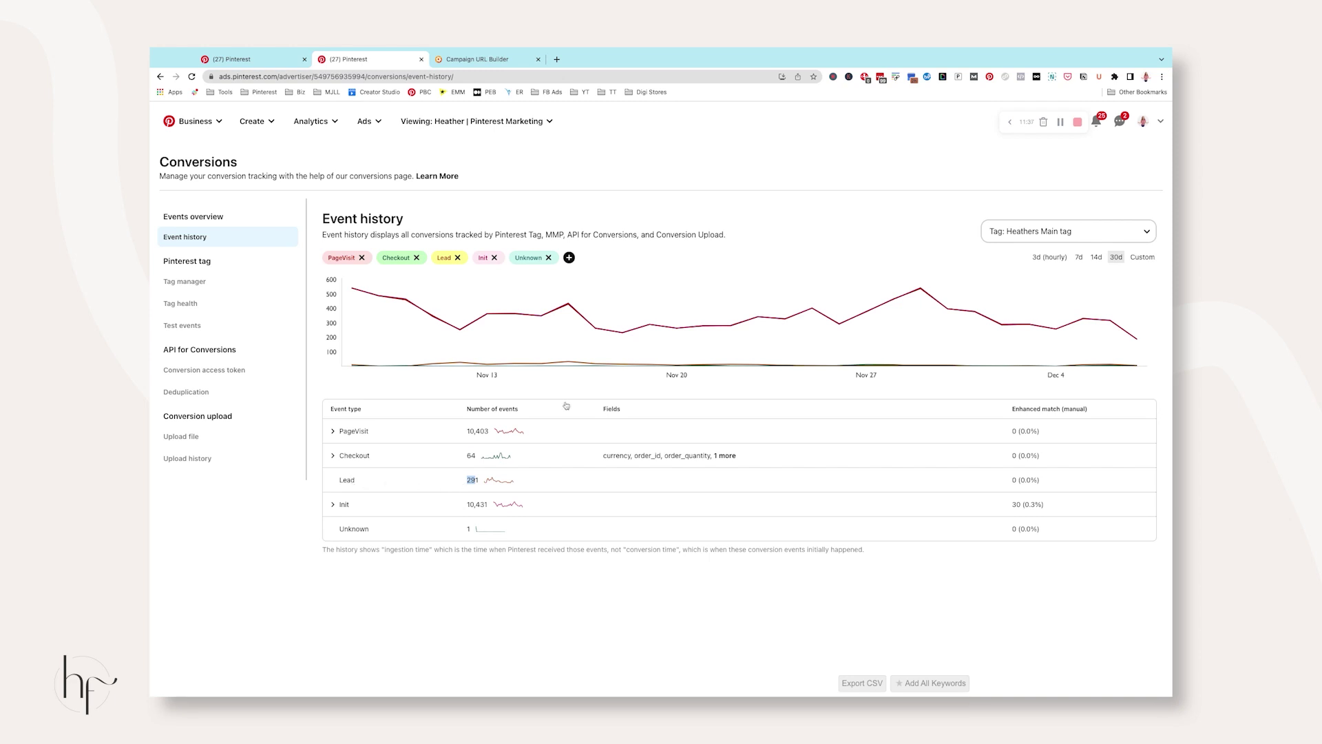
Add Signup to the event types displayed in the event history and save the selection.
click(569, 258)
click(930, 332)
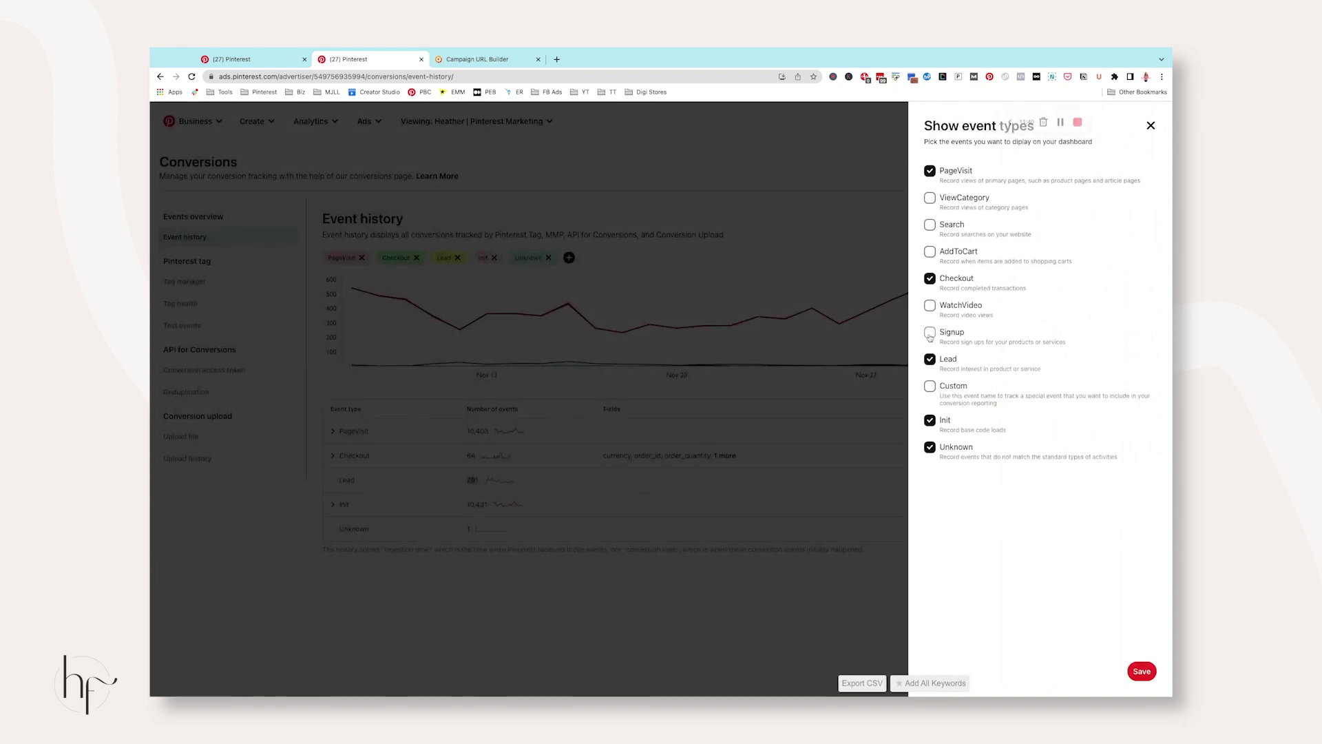
click(1142, 672)
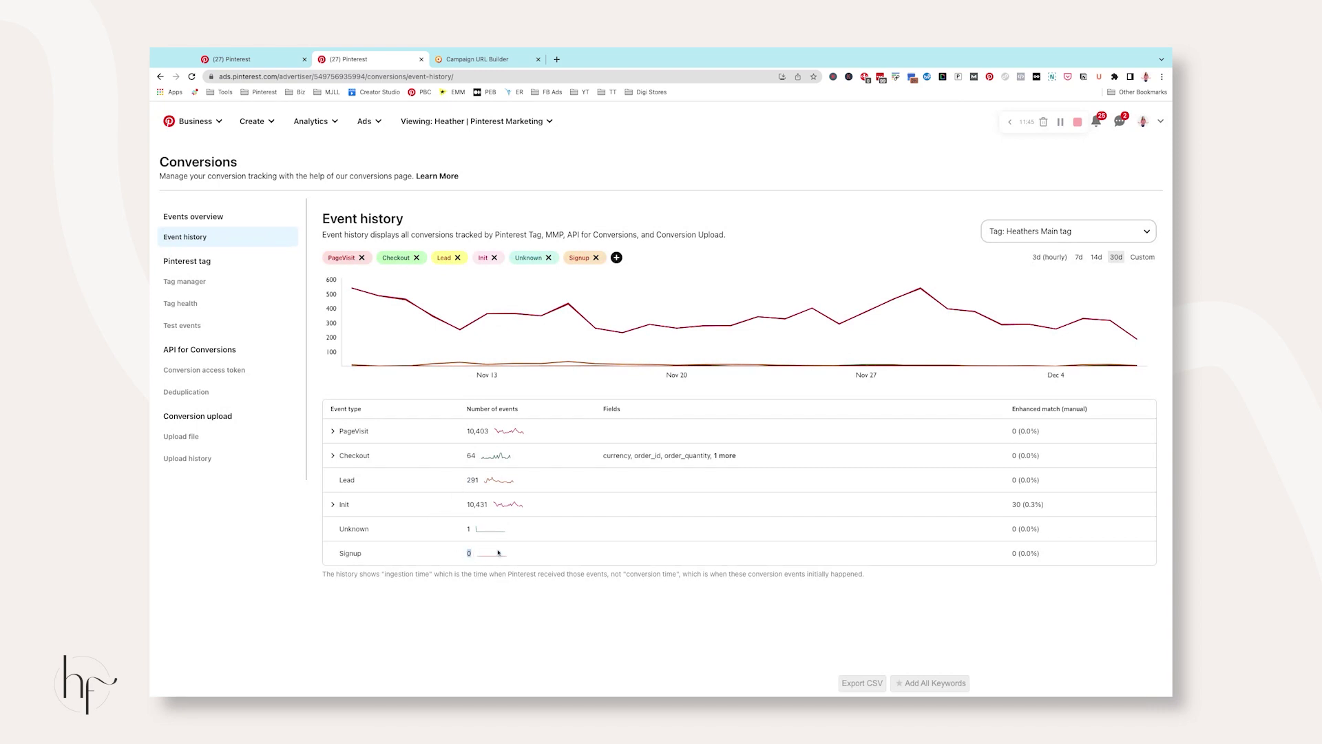
Return to the campaign draft and set the ad group's conversion event to Lead.
click(246, 60)
click(455, 286)
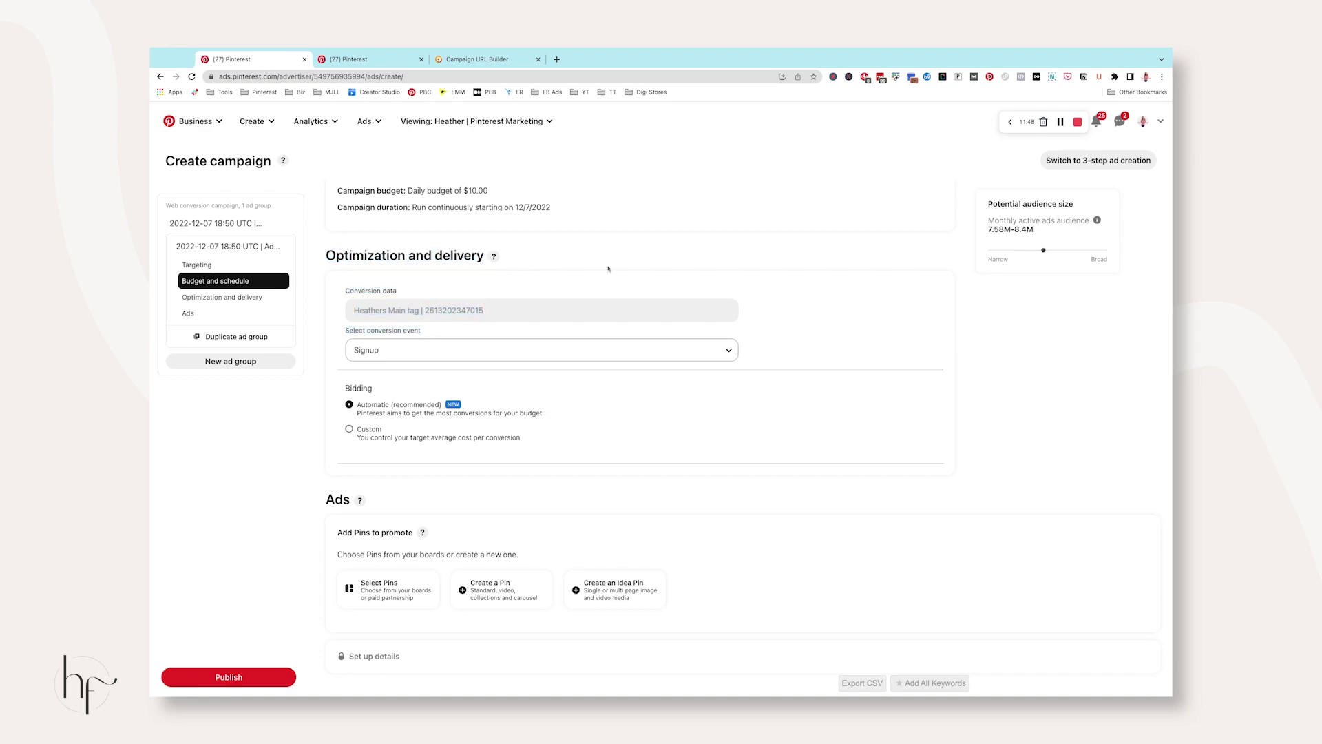
click(469, 352)
click(413, 384)
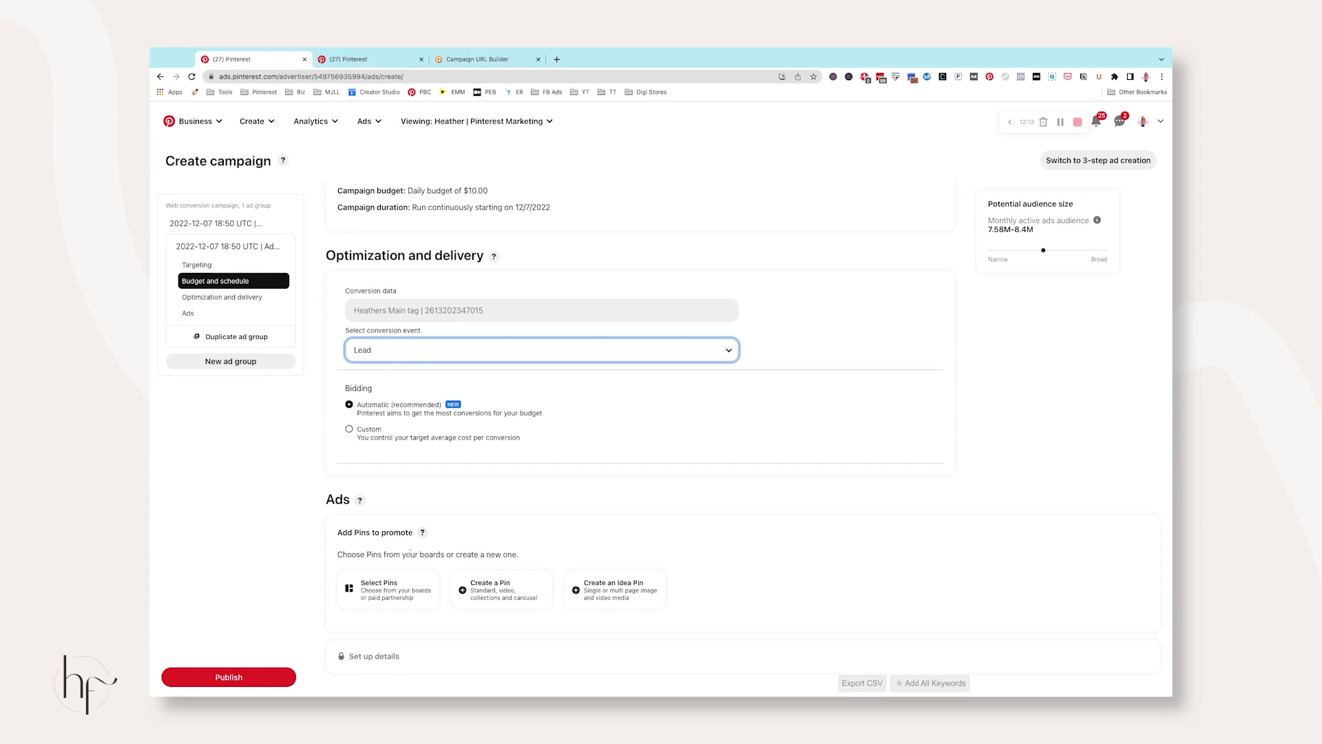
Add the Pins on client management tools, adding a Pinterest Tag to Squarespace, and automating Pins with Tailwind to the ad group.
click(402, 580)
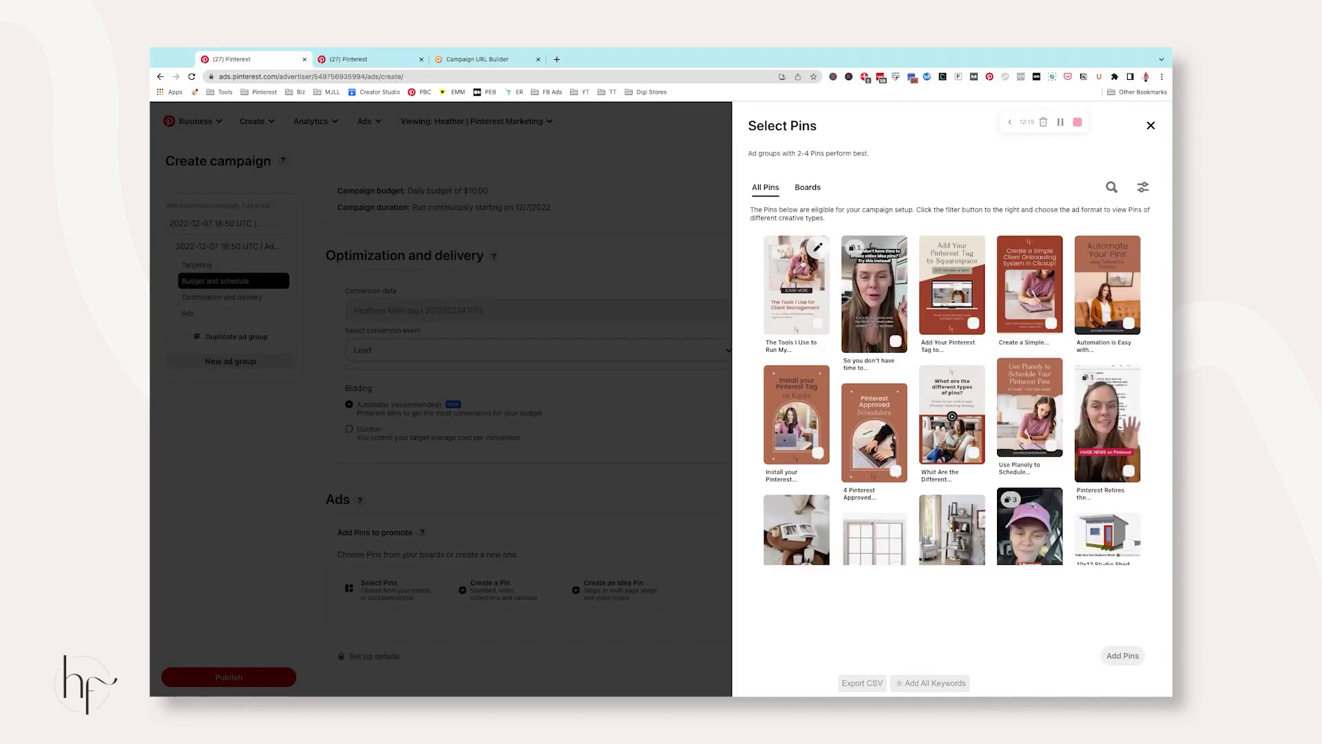
click(794, 294)
click(955, 283)
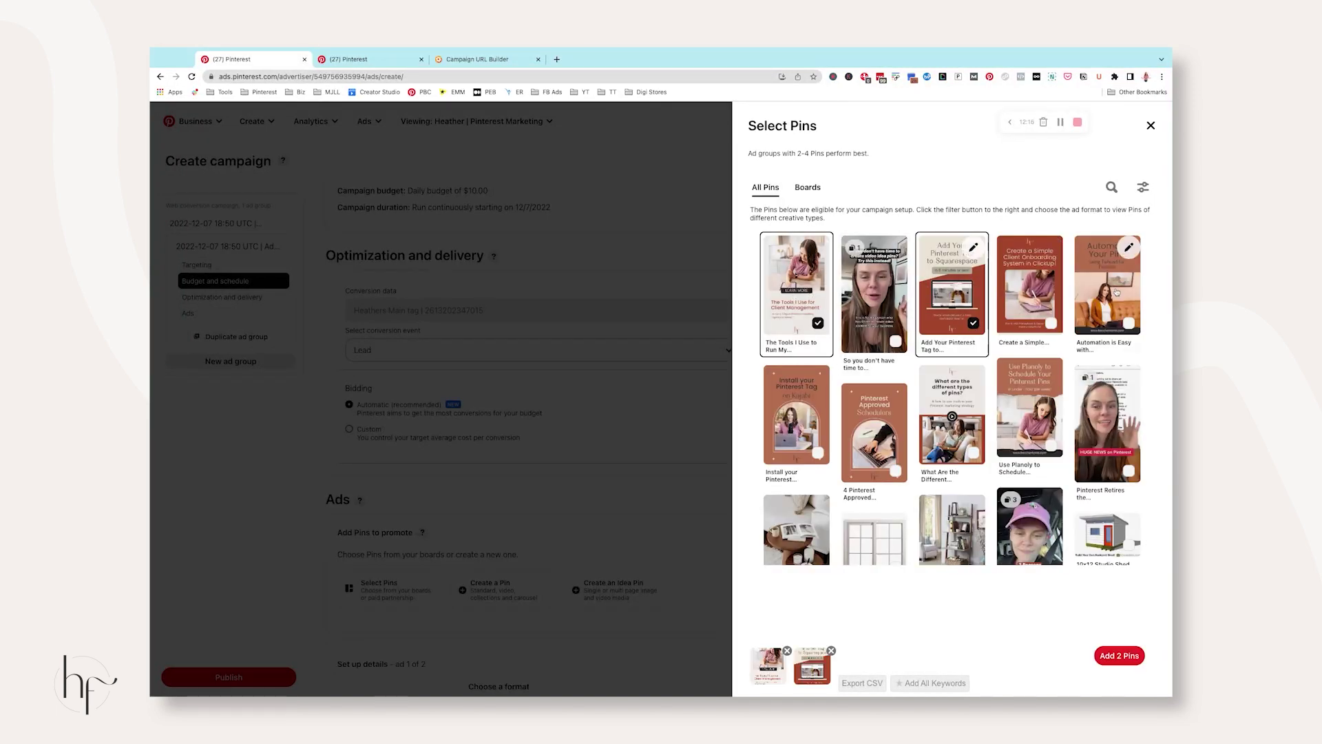
click(1107, 289)
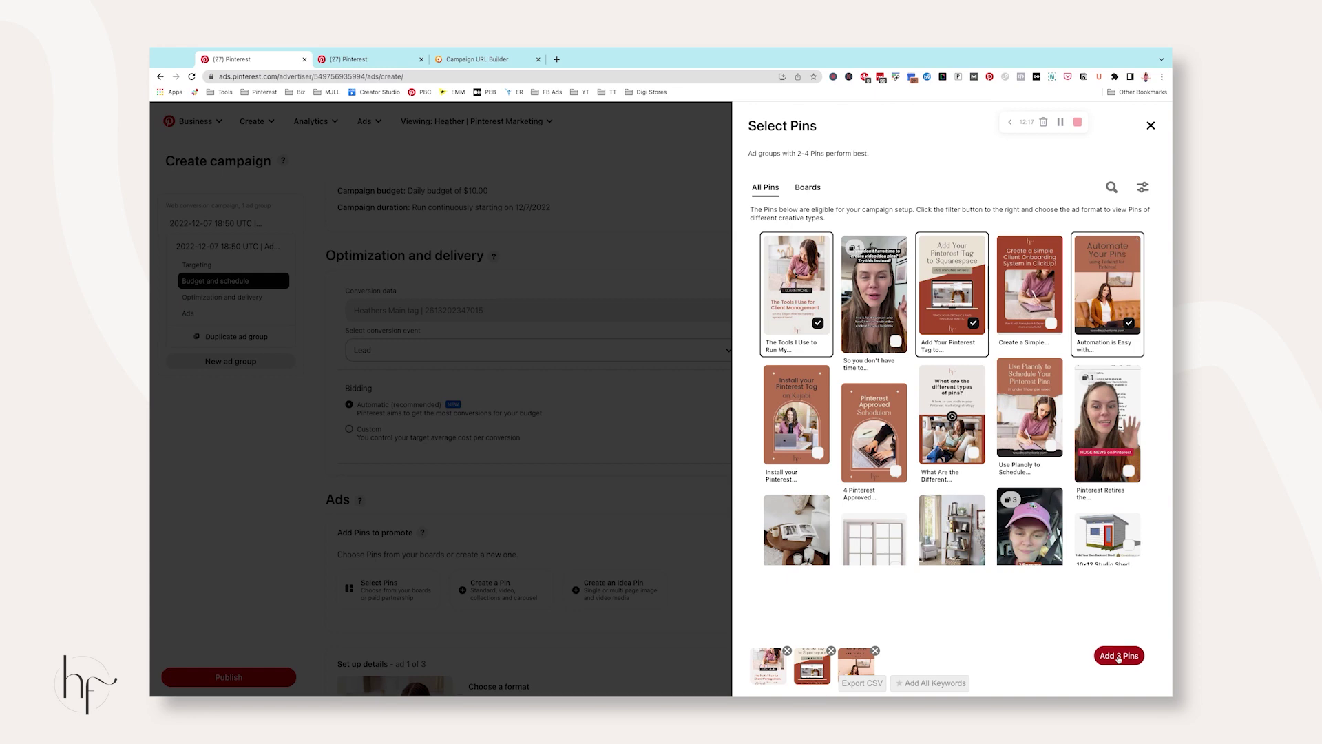
click(1119, 656)
Review the set-up details of the added ads, checking the Squarespace Pin's destination URL, and return to Optimization and delivery.
scroll(648, 359, down, 5)
scroll(648, 358, down, 7)
scroll(680, 321, up, 3)
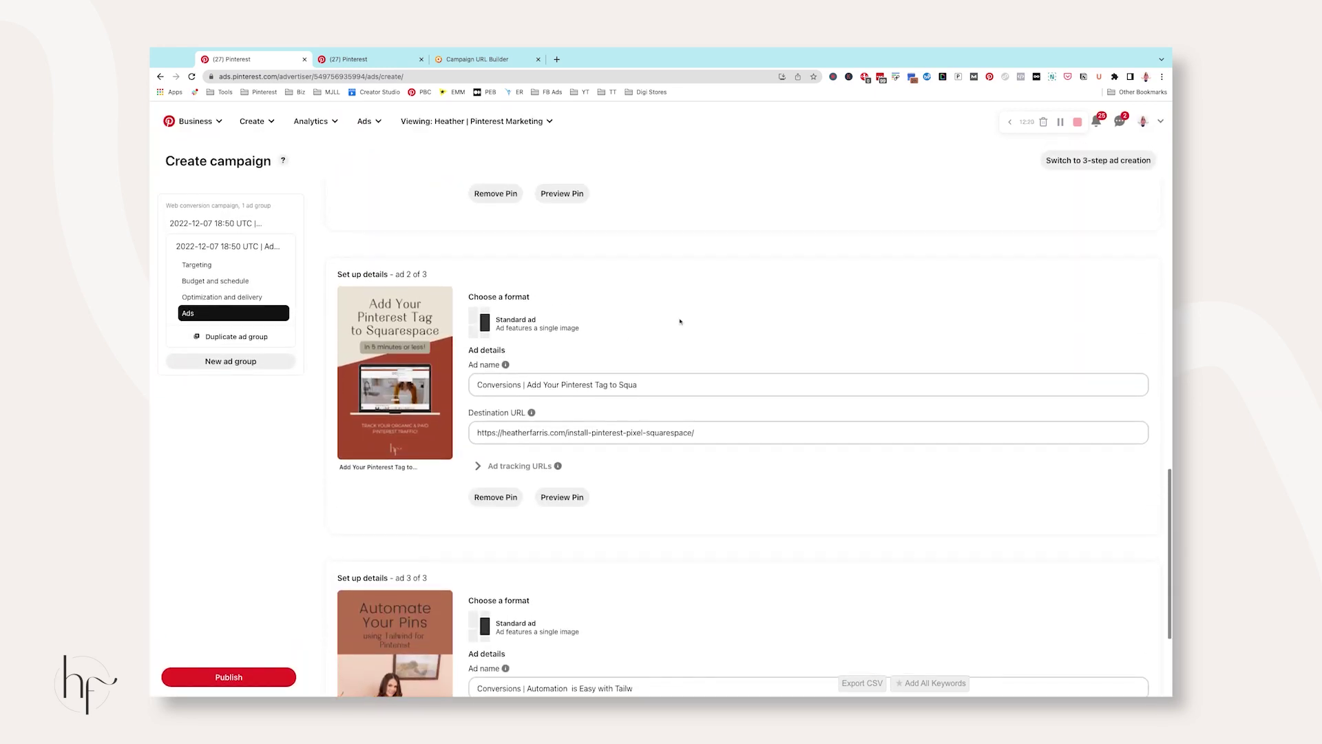
triple_click(698, 437)
scroll(692, 410, down, 2)
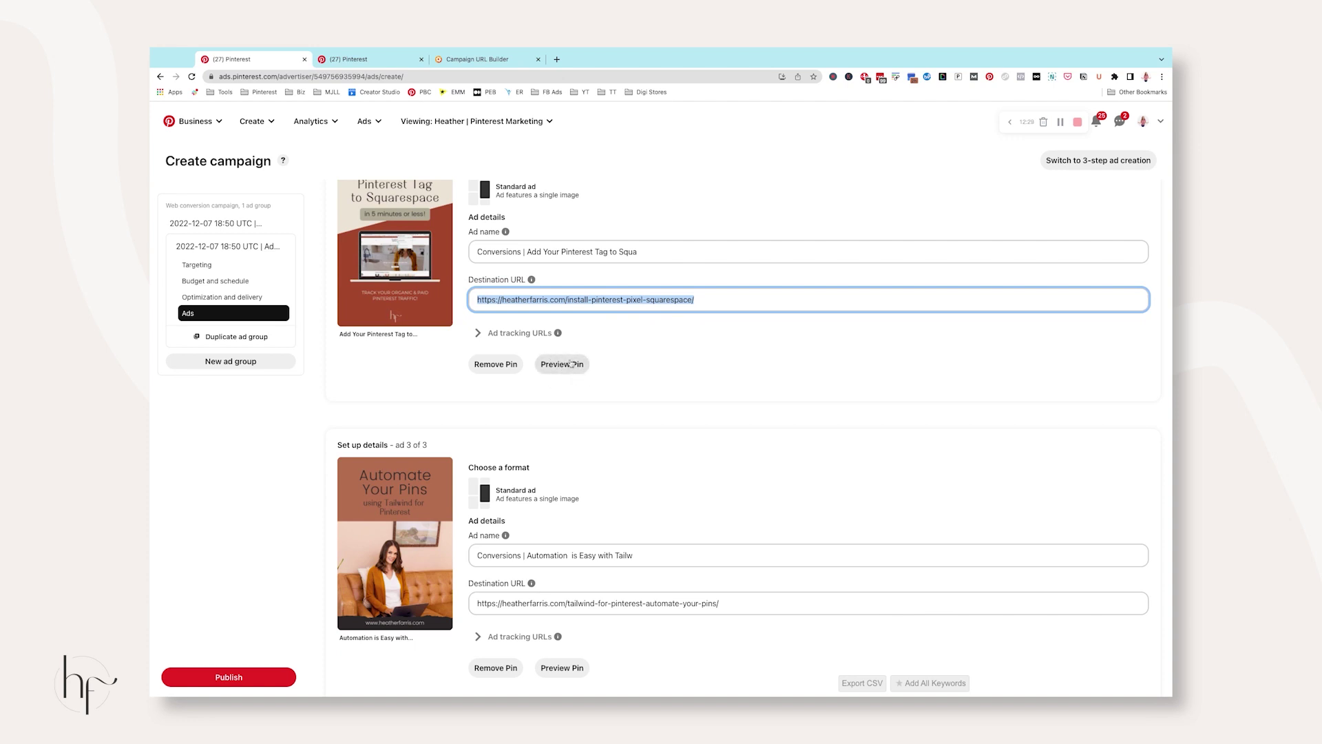
scroll(637, 358, up, 15)
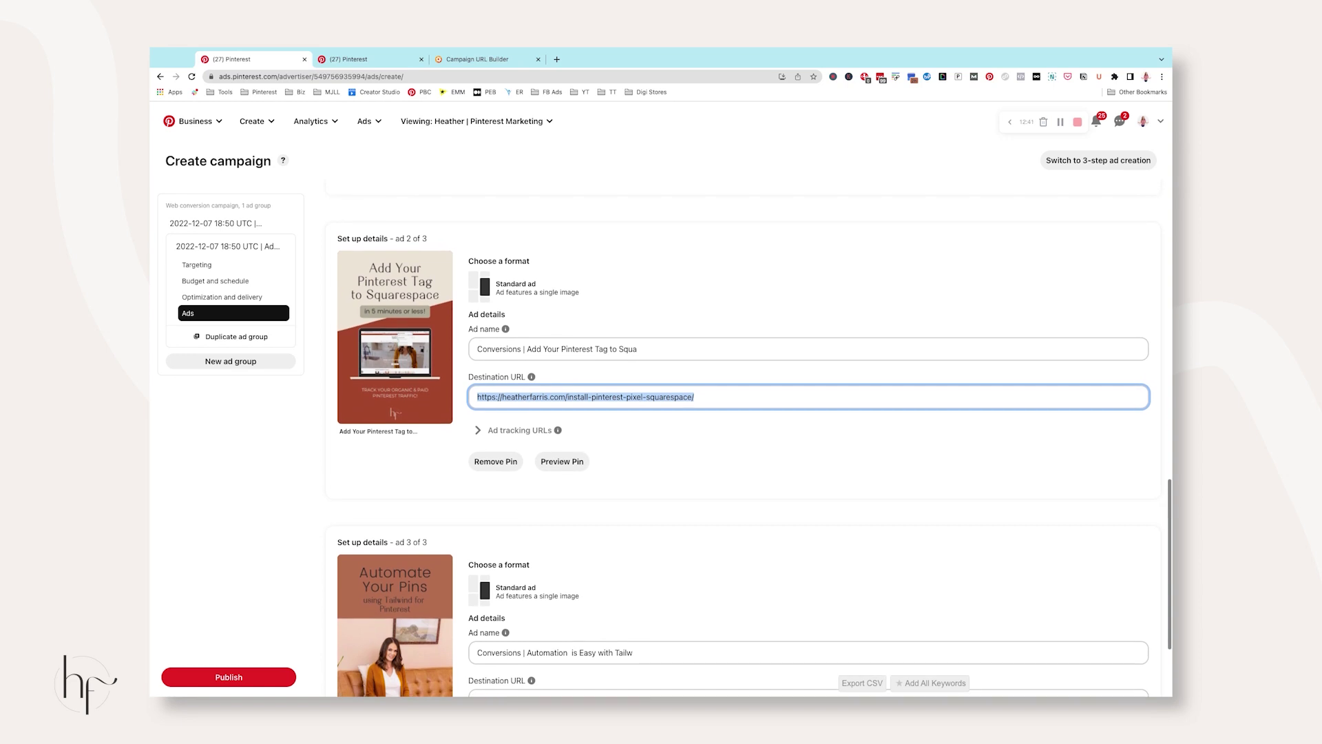
scroll(637, 358, up, 12)
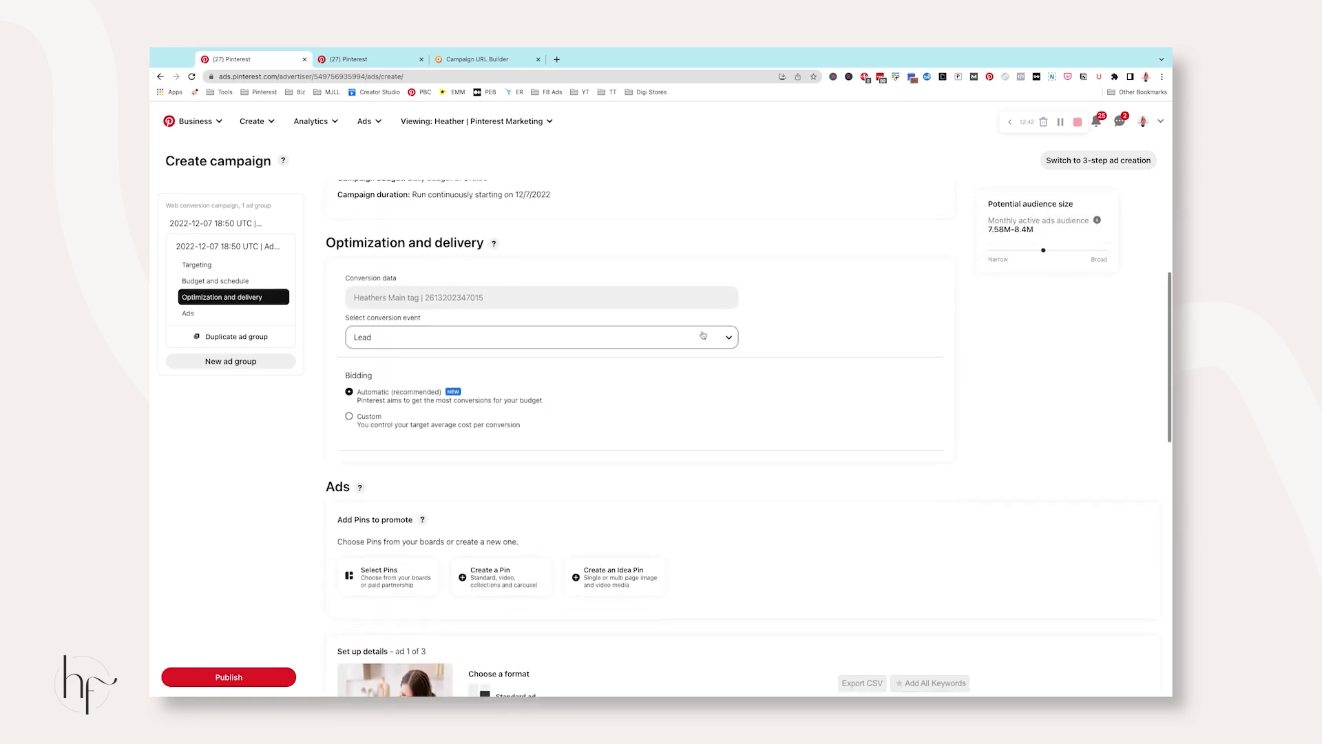